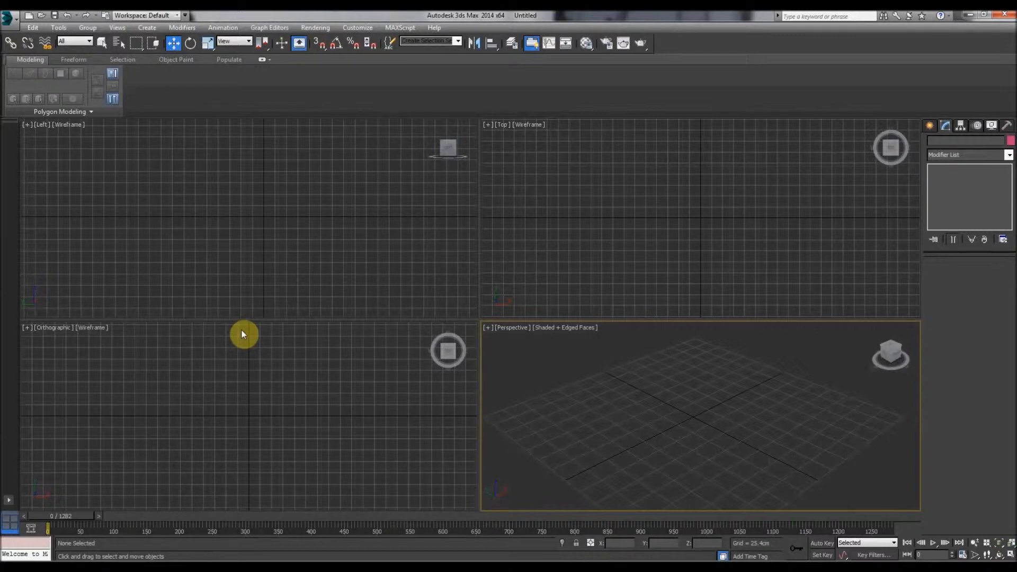
pyautogui.click(176, 206)
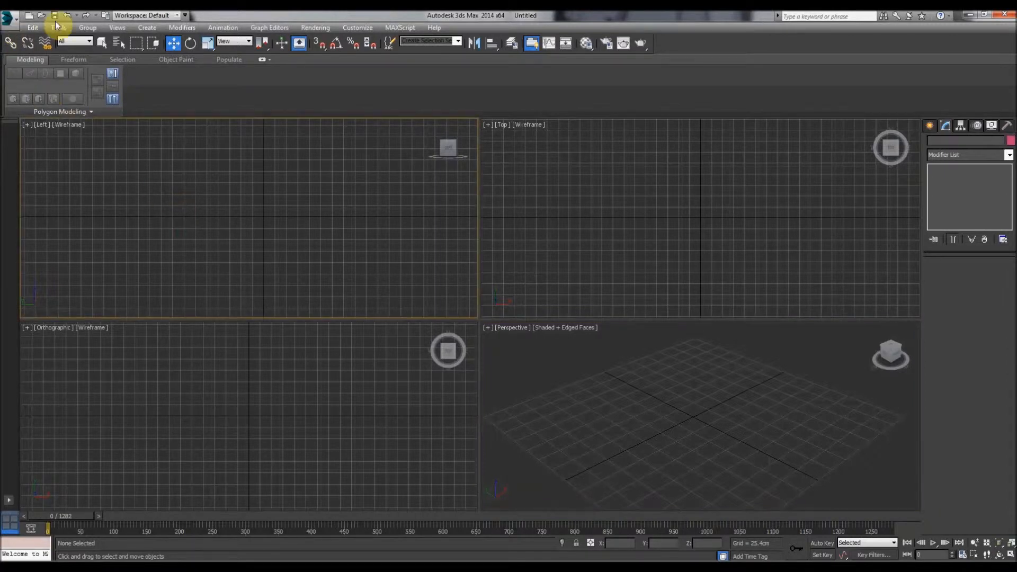
pyautogui.click(541, 189)
pyautogui.click(618, 350)
pyautogui.click(272, 412)
pyautogui.click(311, 212)
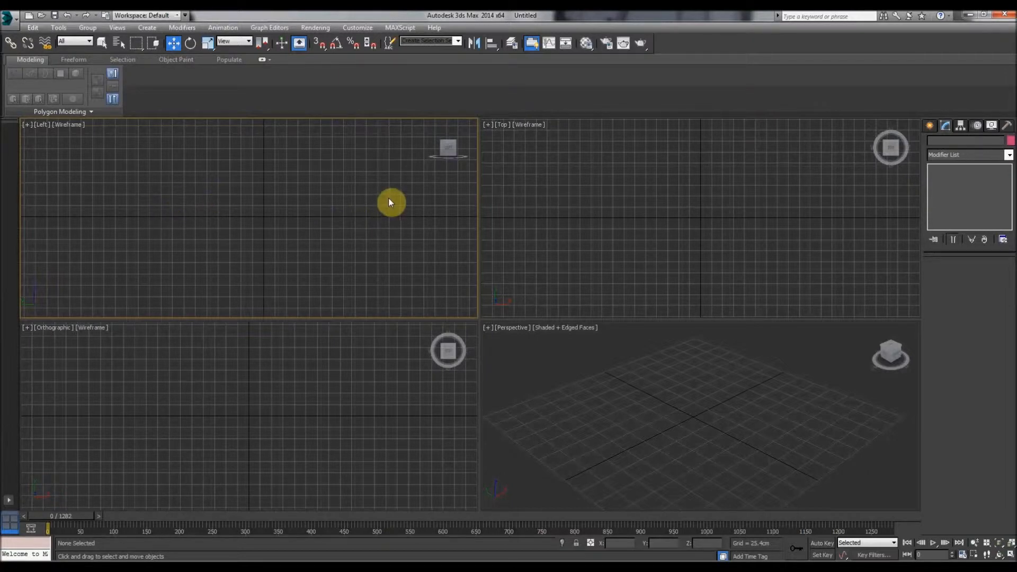
pyautogui.click(437, 27)
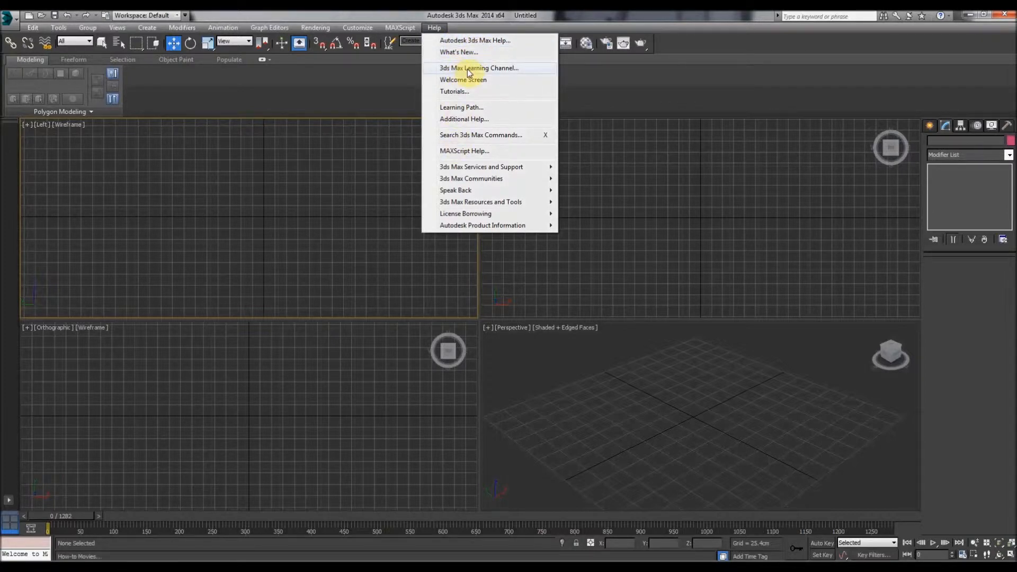
pyautogui.click(247, 197)
pyautogui.click(434, 28)
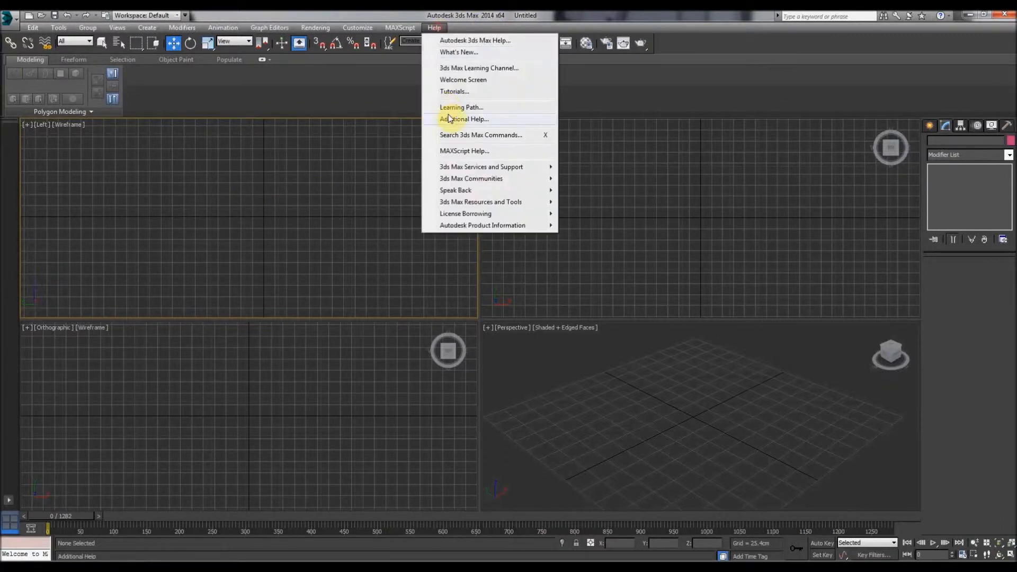
pyautogui.click(435, 28)
pyautogui.click(435, 27)
pyautogui.click(245, 218)
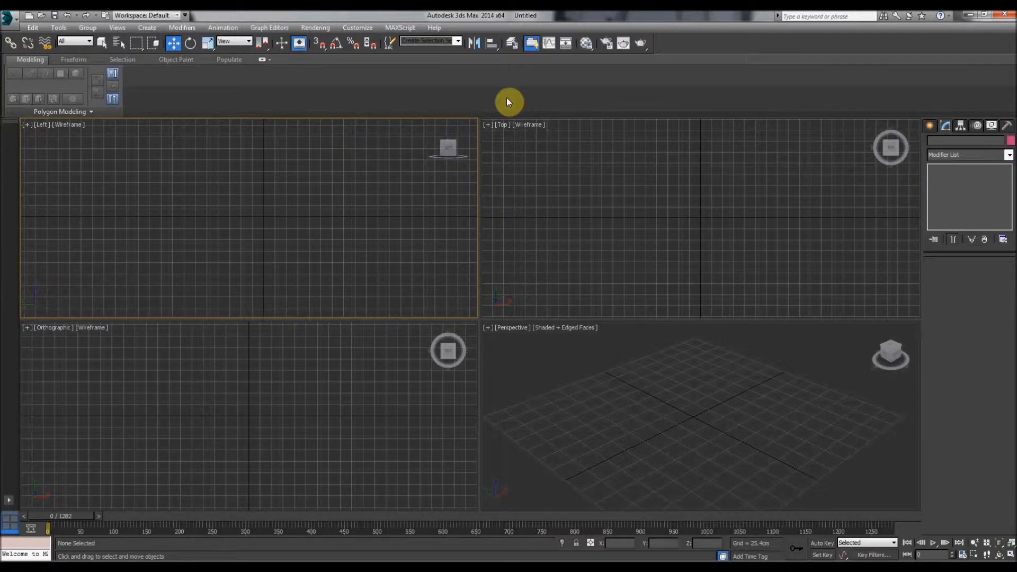
pyautogui.click(436, 28)
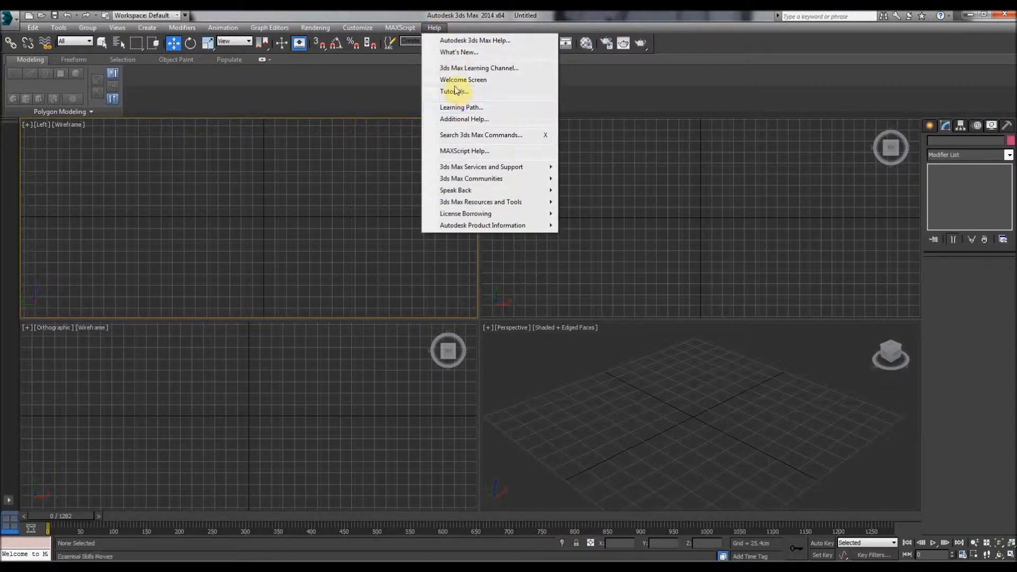
pyautogui.click(165, 205)
pyautogui.click(540, 247)
pyautogui.click(518, 384)
pyautogui.click(466, 333)
pyautogui.click(316, 187)
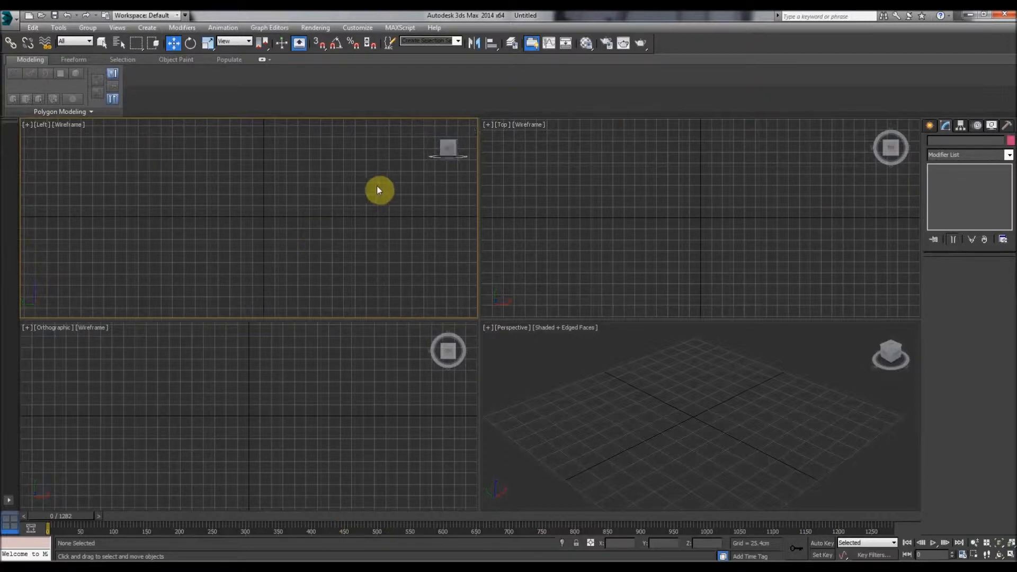
pyautogui.click(525, 40)
pyautogui.click(30, 27)
pyautogui.click(50, 26)
pyautogui.moveTo(434, 29)
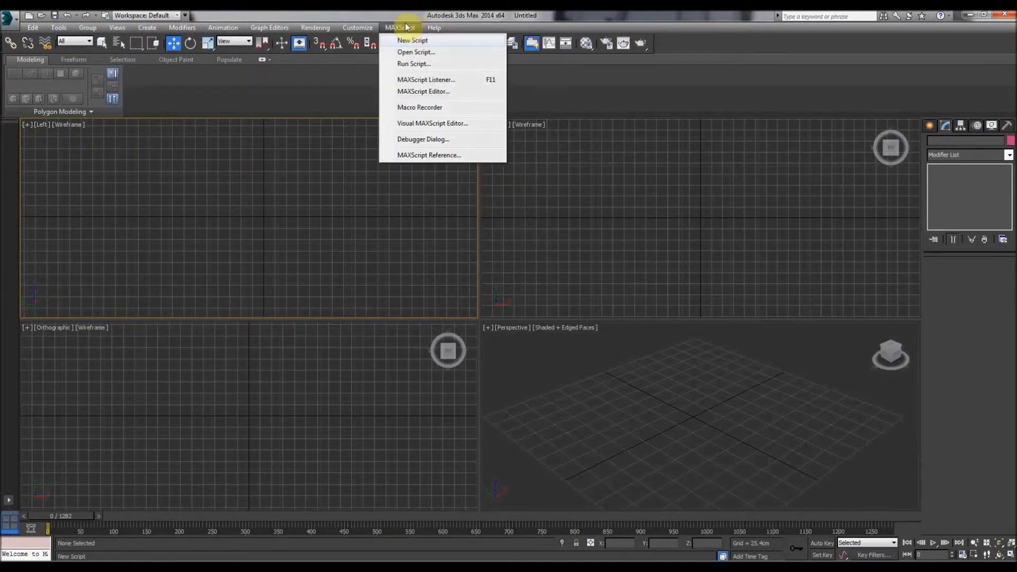
pyautogui.moveTo(322, 29)
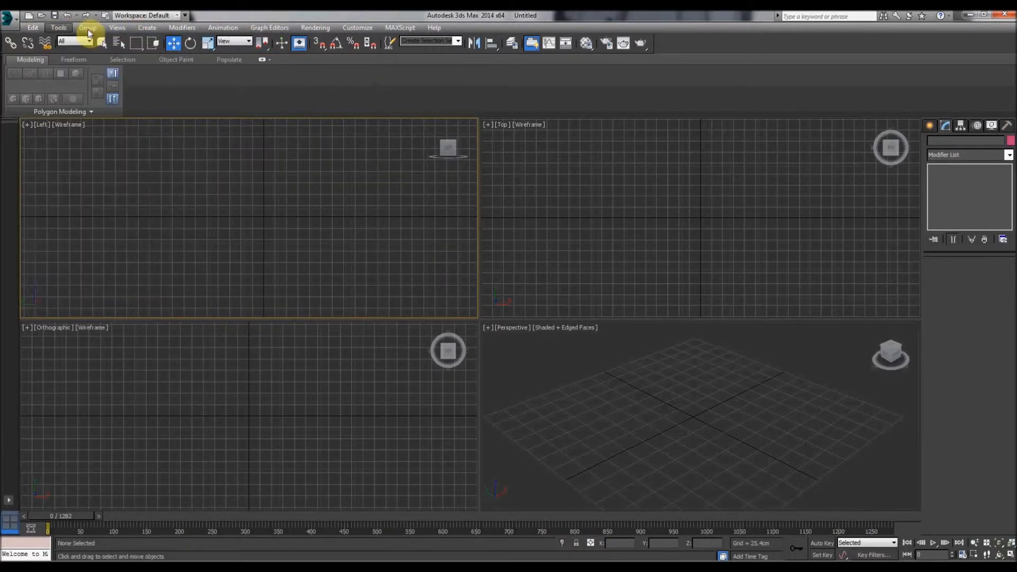
pyautogui.click(275, 16)
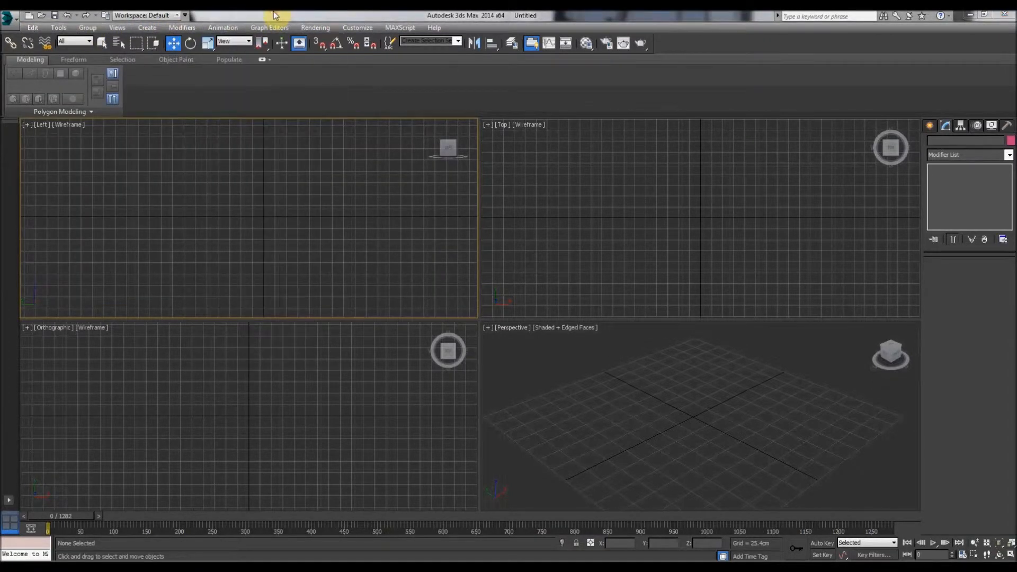
pyautogui.click(10, 22)
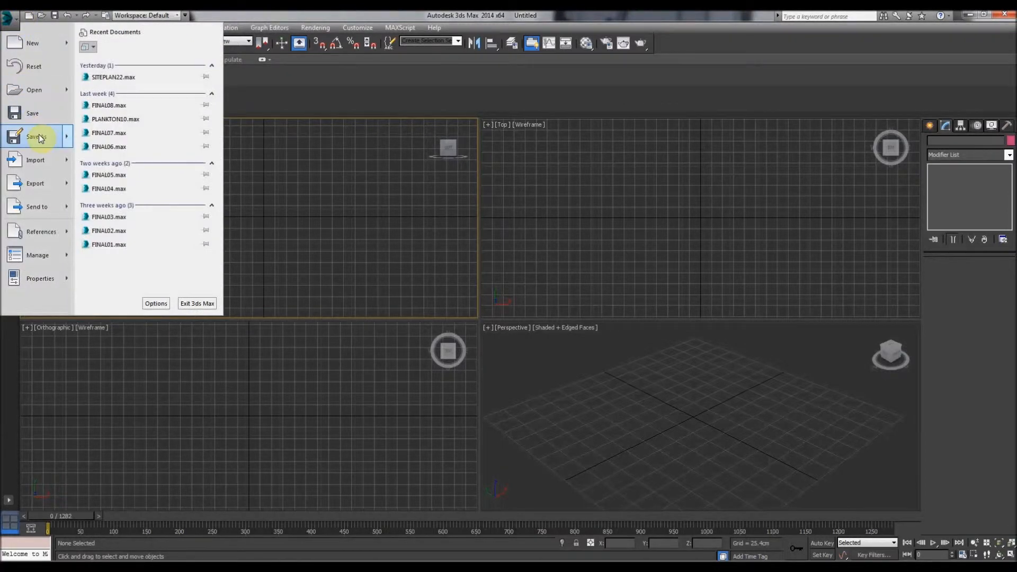
pyautogui.click(27, 115)
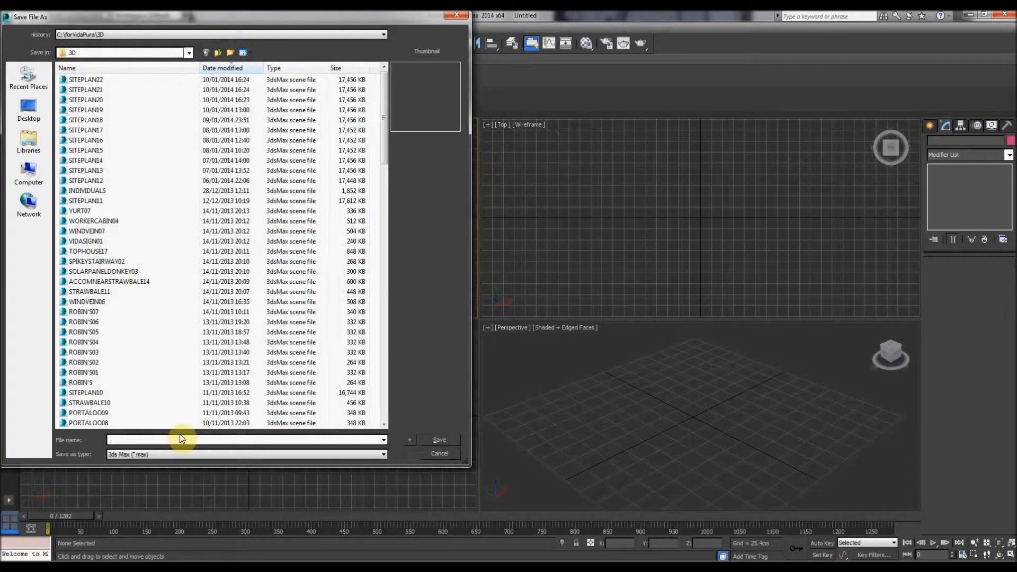
pyautogui.click(456, 14)
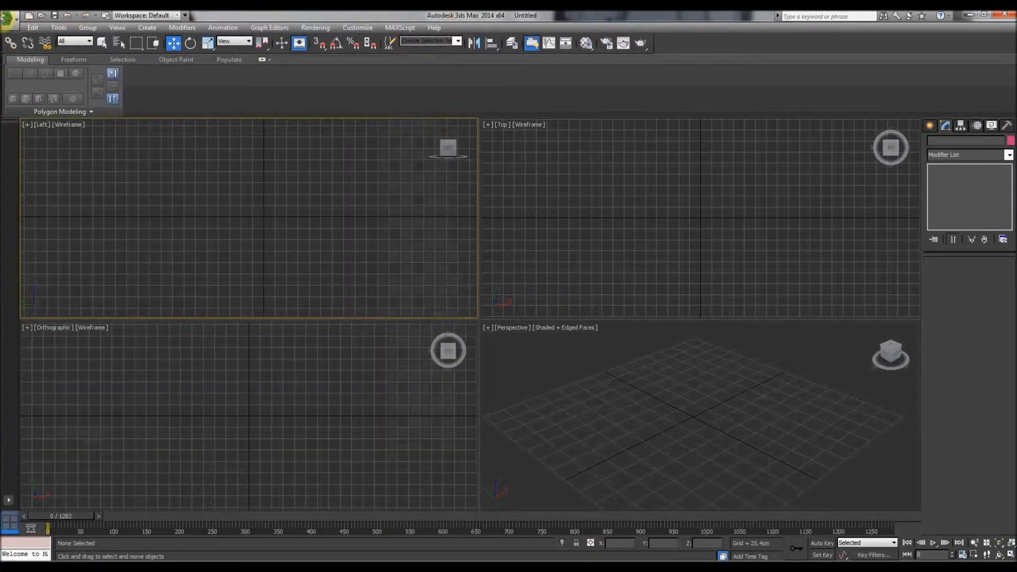
# Step: Save the untitled scene as BLABLABLA in the 3D folder
pyautogui.click(9, 18)
pyautogui.click(30, 108)
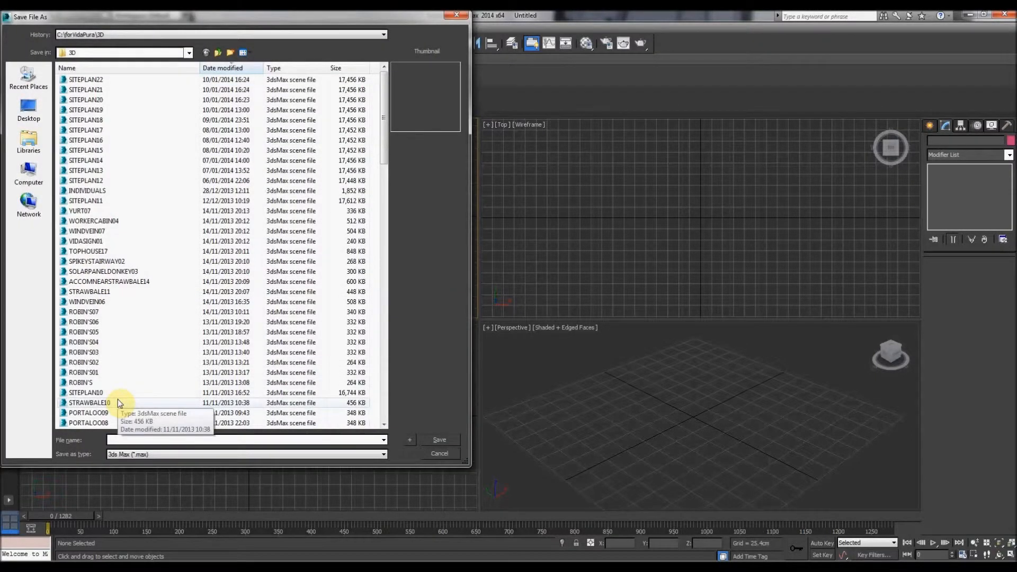
pyautogui.write('BLABLABLA')
pyautogui.press('Return')
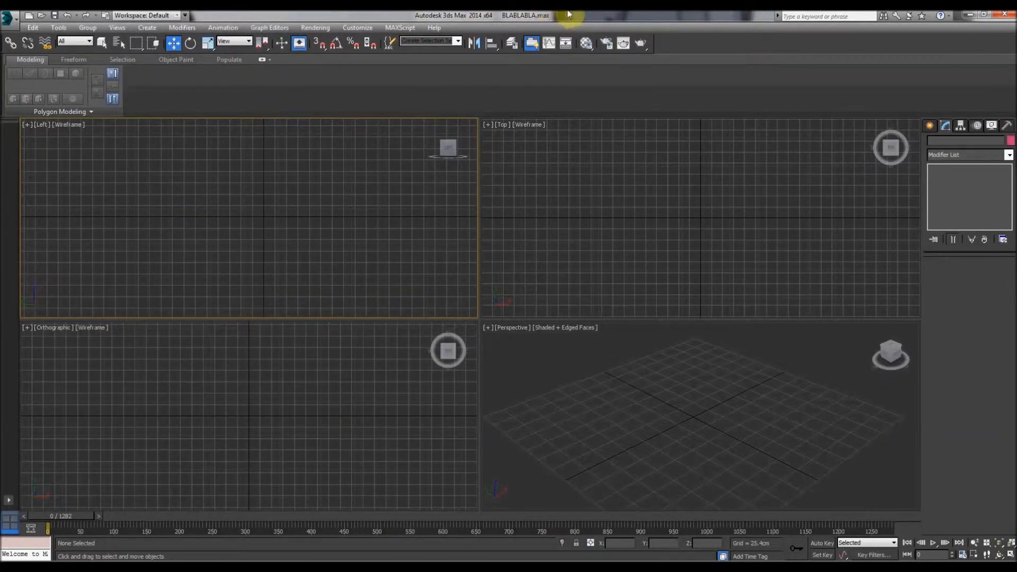
# Step: Save the scene as a new incremented version named BLABLABLA01
pyautogui.click(8, 17)
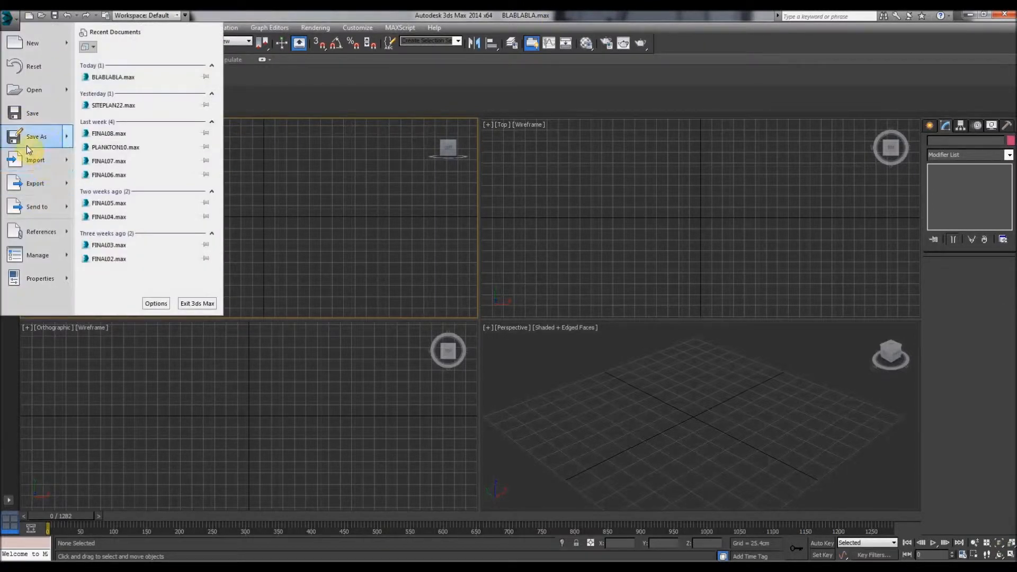
pyautogui.click(509, 15)
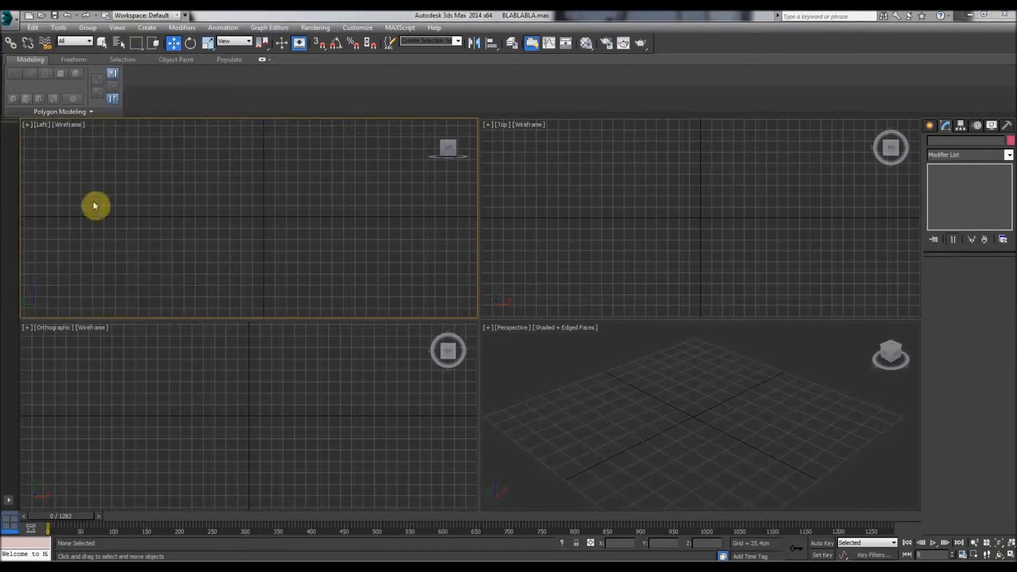
pyautogui.click(9, 19)
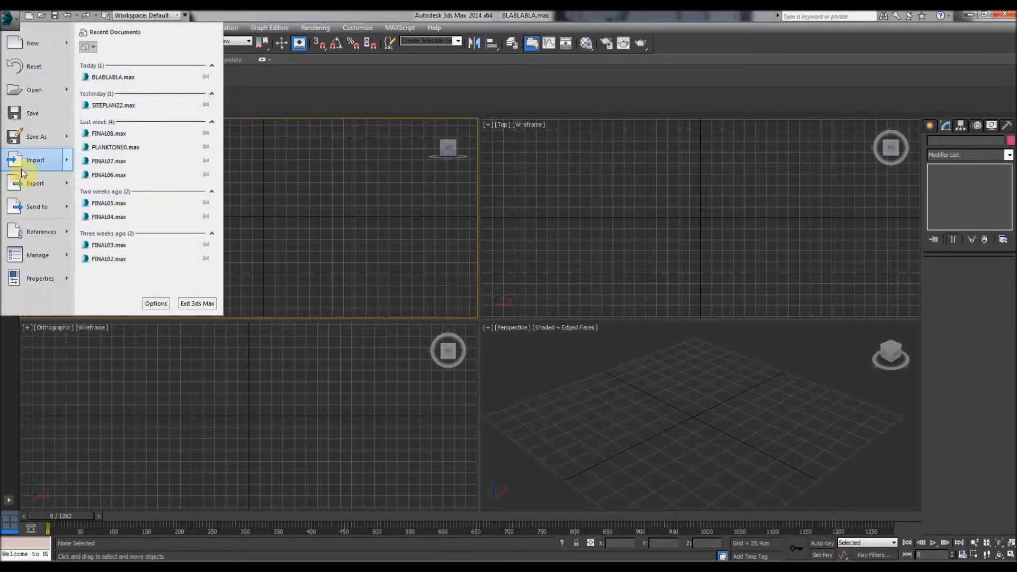
pyautogui.click(29, 138)
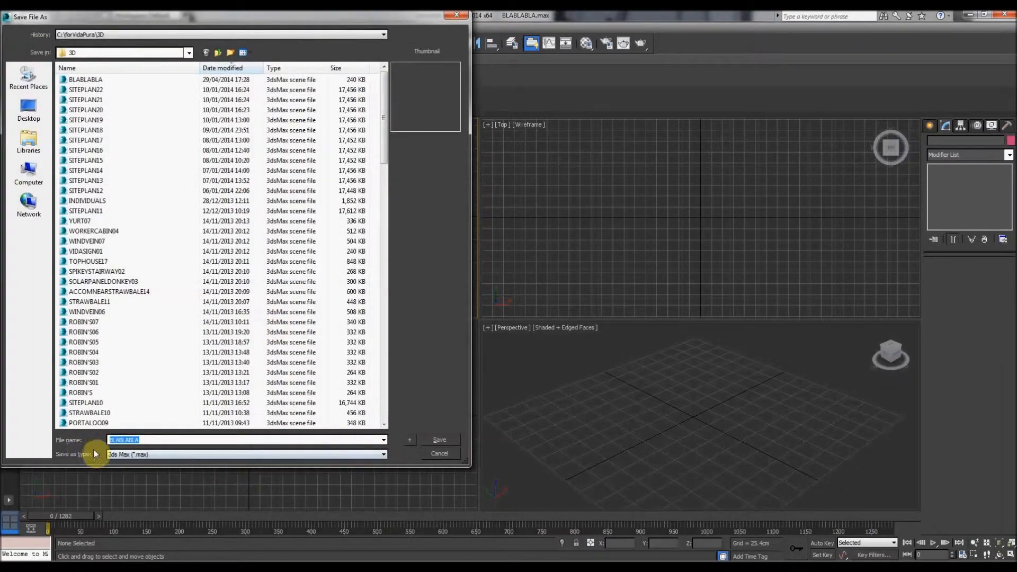
pyautogui.click(414, 441)
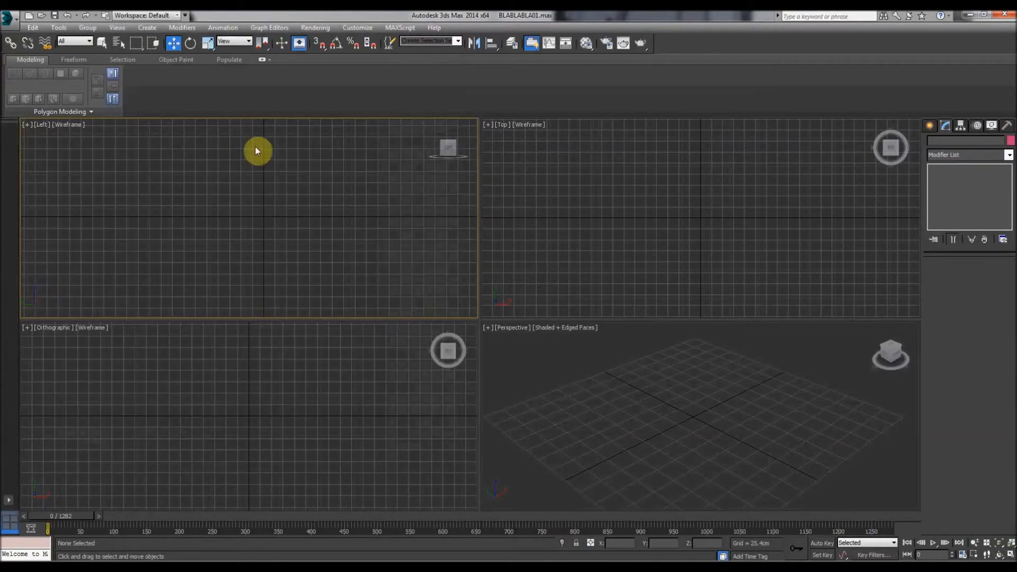
pyautogui.click(10, 20)
pyautogui.click(52, 140)
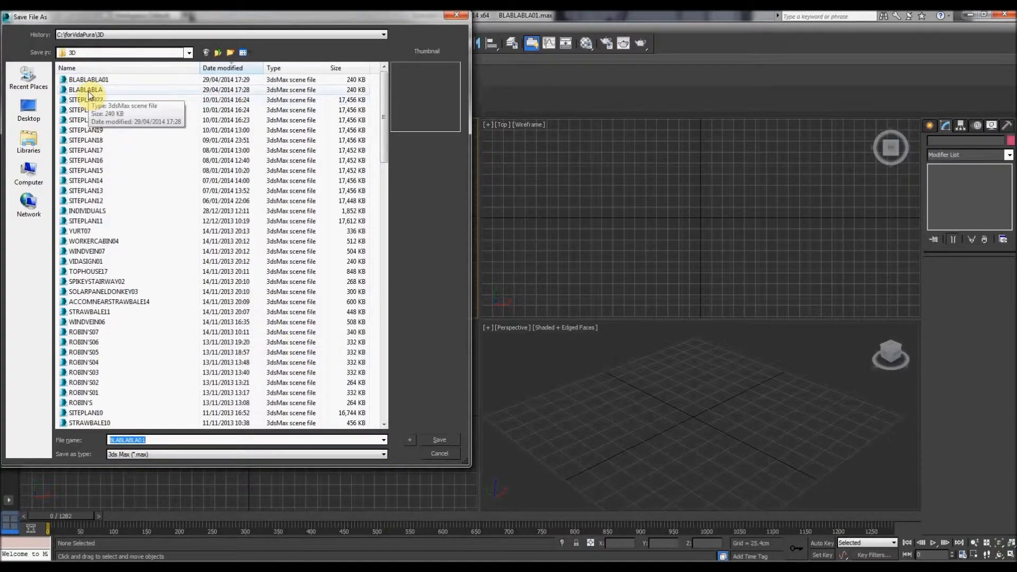
pyautogui.click(437, 453)
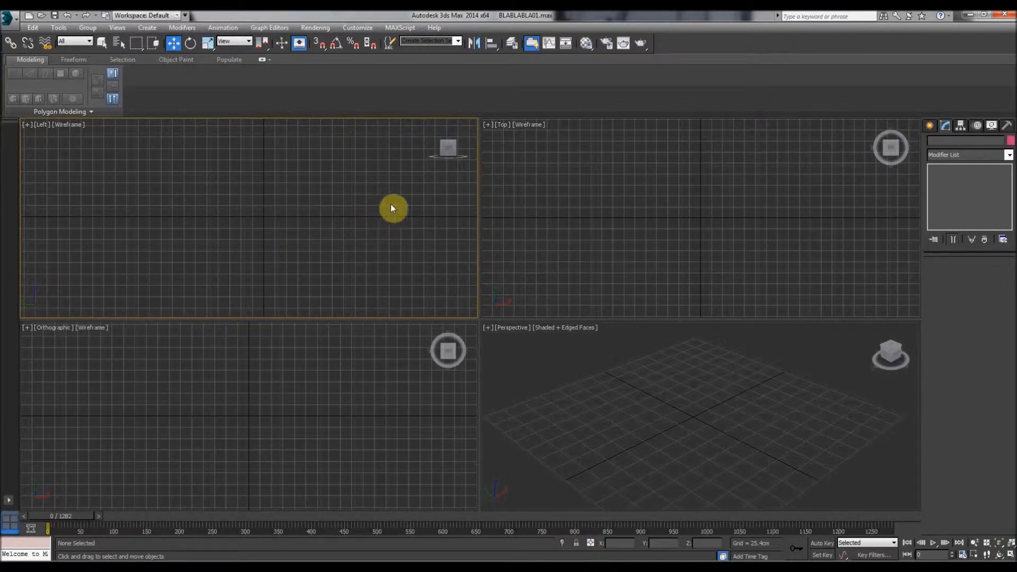
pyautogui.click(513, 193)
pyautogui.click(556, 454)
pyautogui.click(201, 400)
pyautogui.click(157, 195)
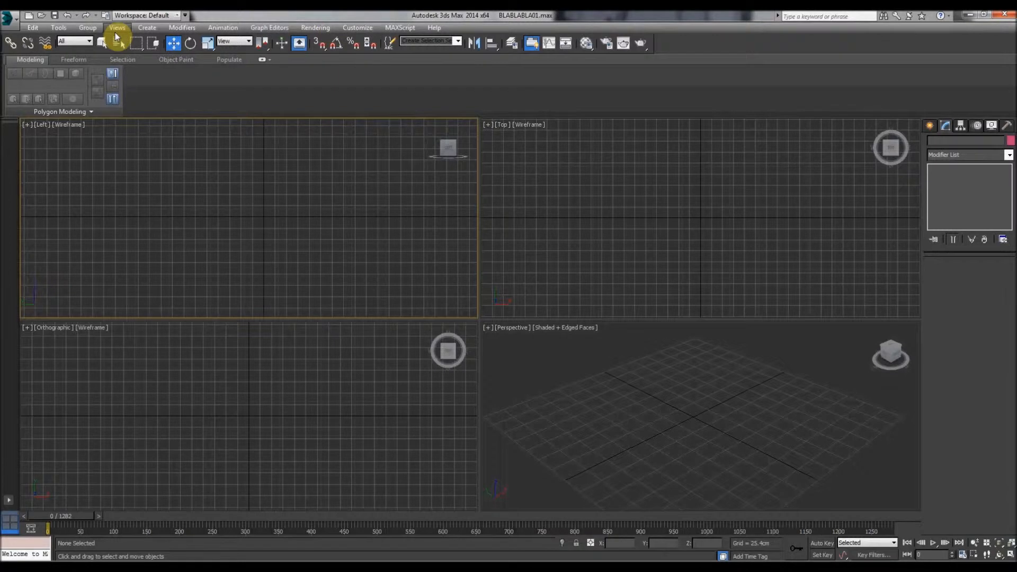
pyautogui.click(8, 20)
pyautogui.click(7, 21)
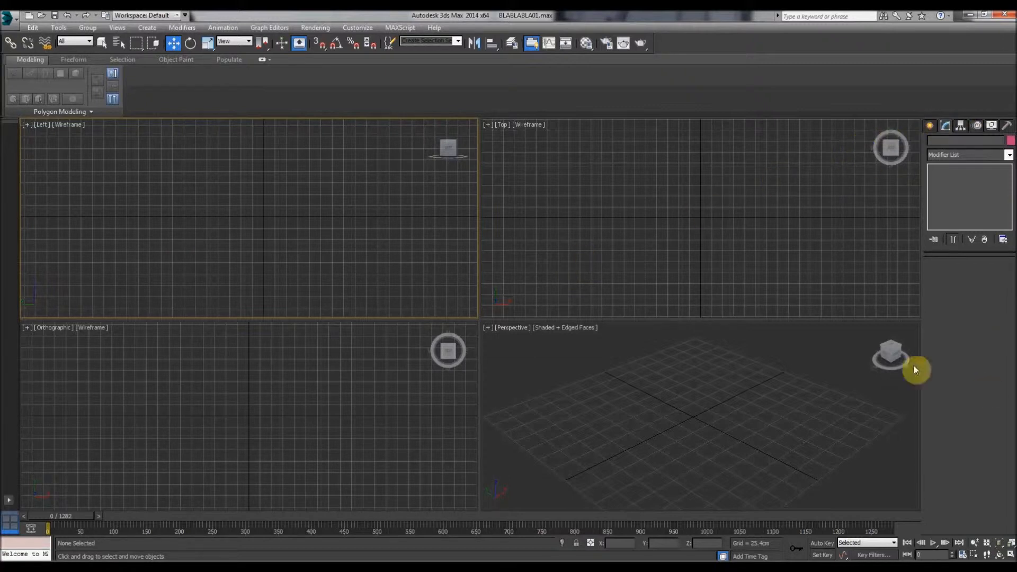
# Step: Look through the hierarchy, motion, display and utilities options, ending on the Standard Primitives creation options
pyautogui.click(928, 126)
pyautogui.click(960, 125)
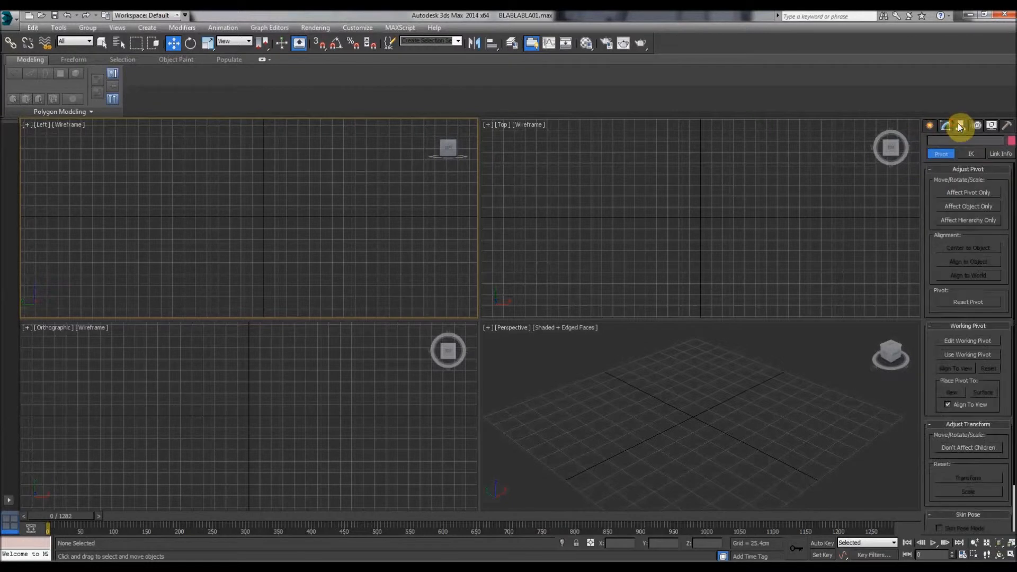
pyautogui.click(976, 126)
pyautogui.click(991, 126)
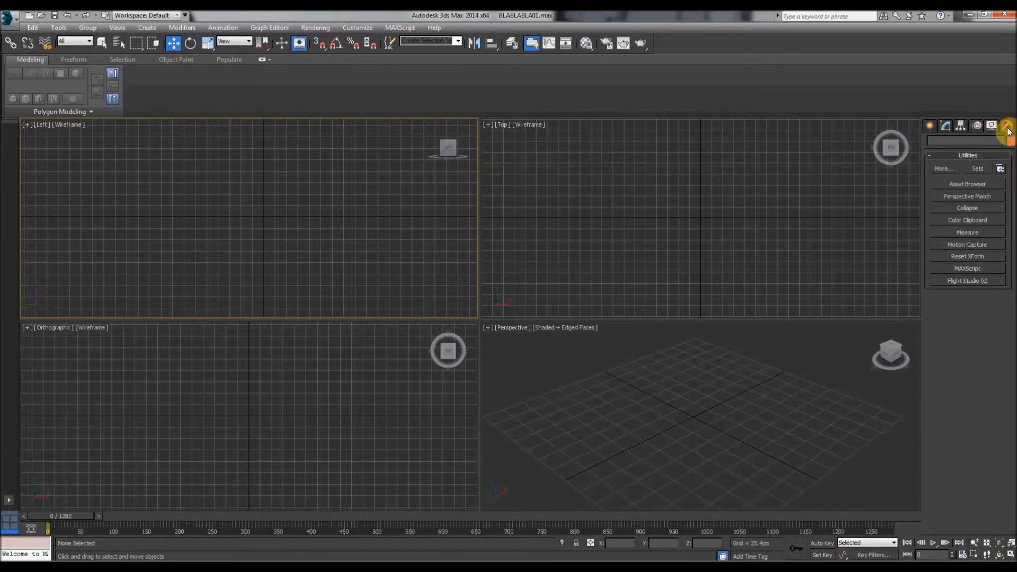
pyautogui.click(930, 125)
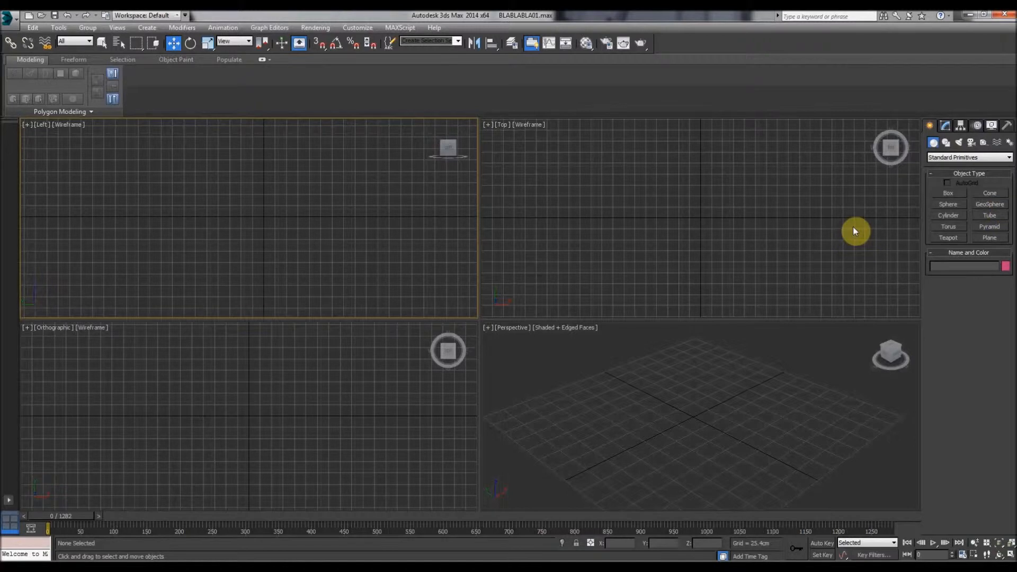
pyautogui.click(724, 177)
pyautogui.click(241, 194)
pyautogui.click(291, 371)
pyautogui.click(307, 209)
pyautogui.click(525, 231)
pyautogui.click(626, 381)
pyautogui.click(234, 396)
pyautogui.click(237, 244)
pyautogui.click(573, 219)
pyautogui.click(606, 370)
pyautogui.click(195, 377)
pyautogui.click(195, 241)
pyautogui.click(223, 423)
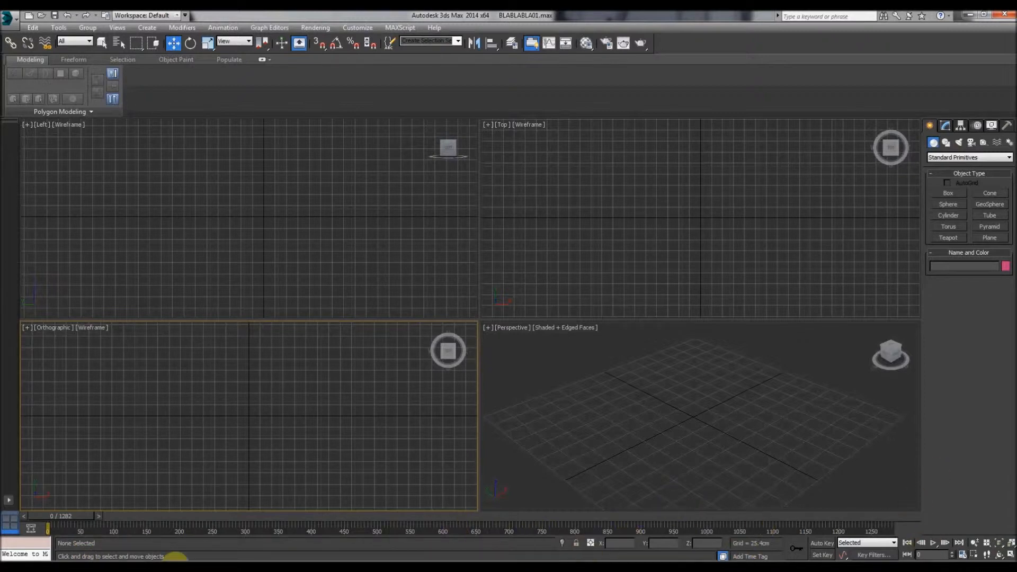
pyautogui.click(143, 269)
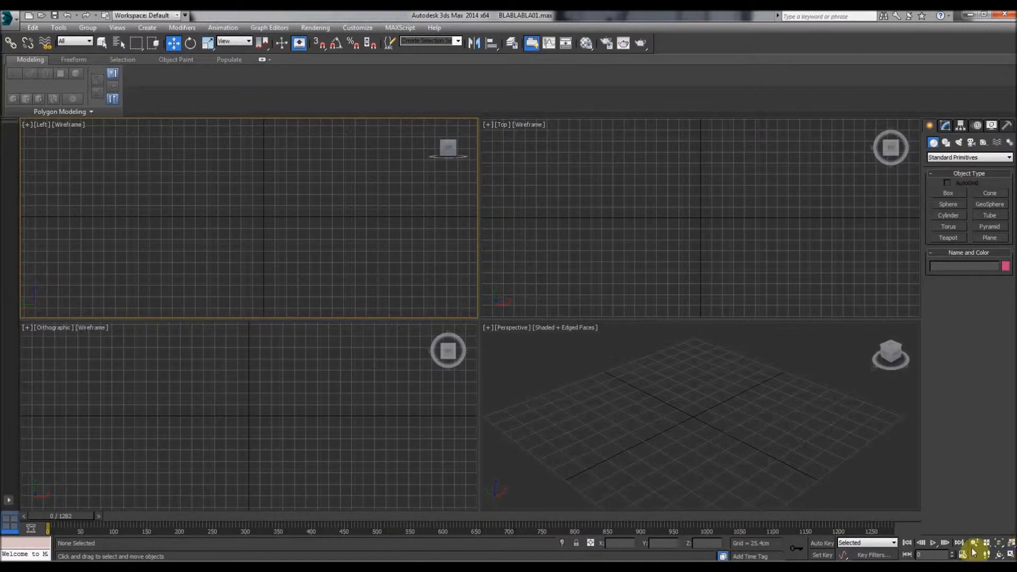
pyautogui.click(1010, 554)
pyautogui.click(1011, 554)
pyautogui.click(769, 191)
pyautogui.click(777, 409)
pyautogui.click(355, 470)
pyautogui.click(349, 264)
pyautogui.click(317, 28)
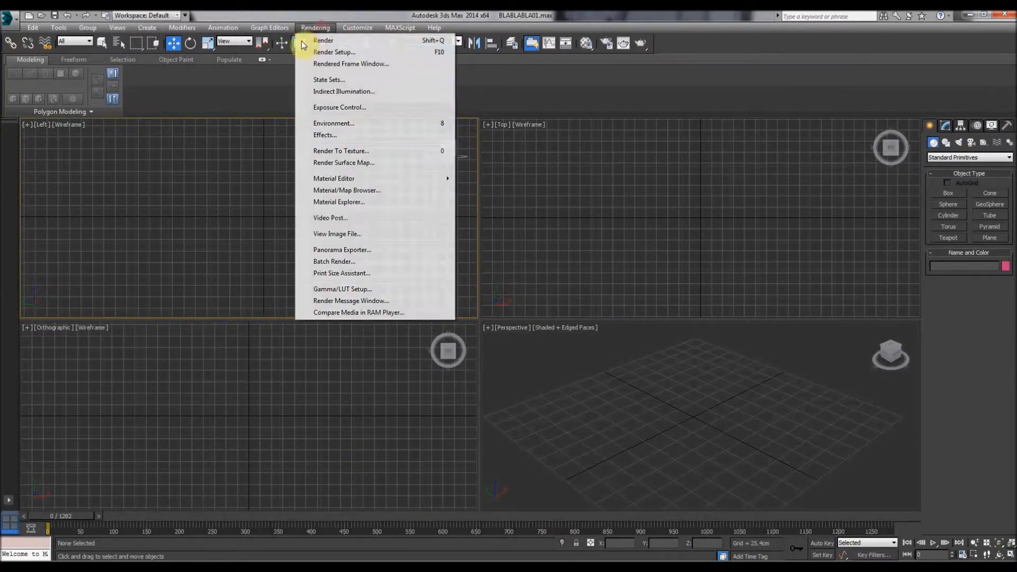
pyautogui.click(187, 197)
pyautogui.click(549, 246)
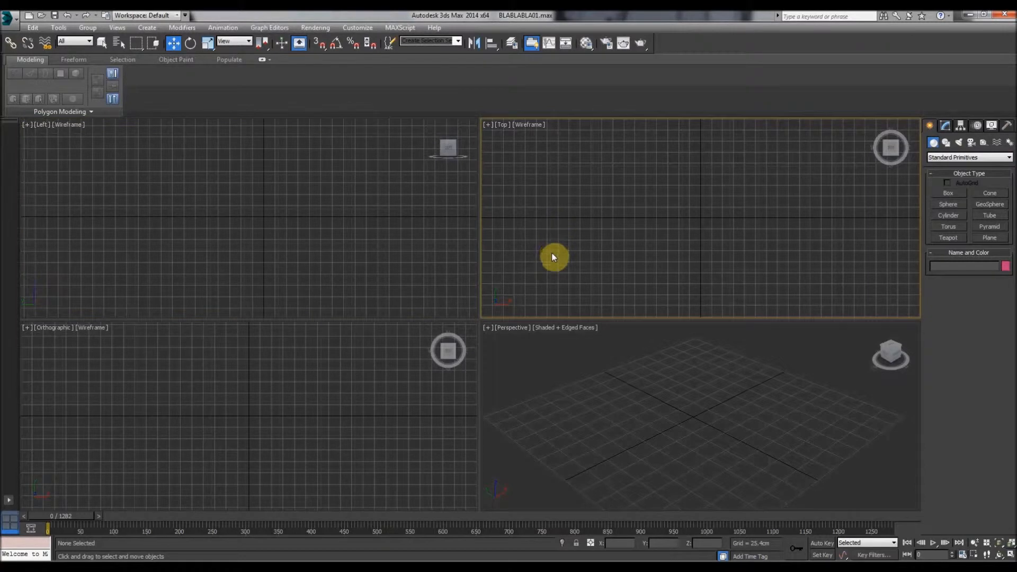
pyautogui.click(234, 247)
pyautogui.click(290, 405)
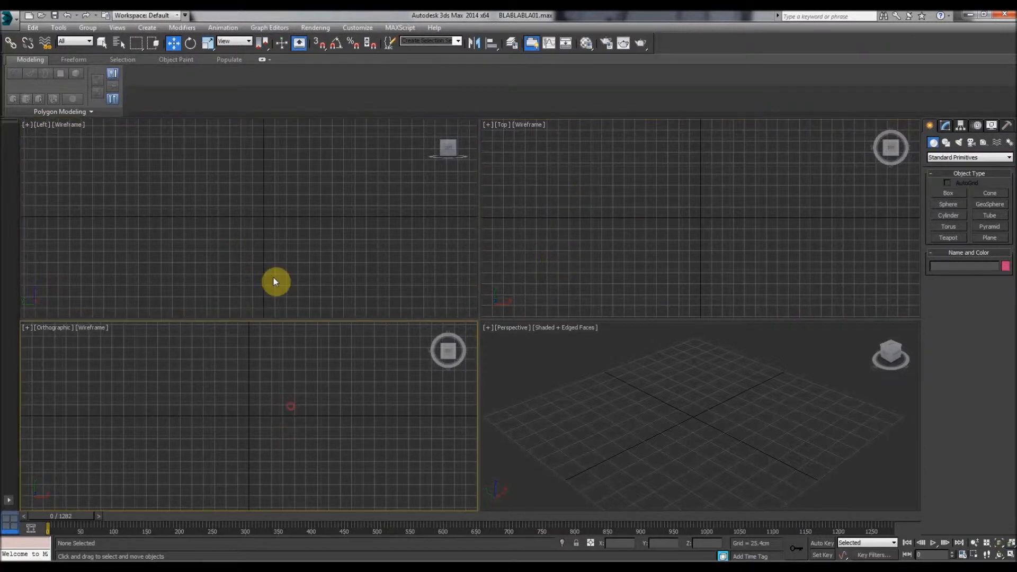
pyautogui.click(590, 241)
pyautogui.click(344, 240)
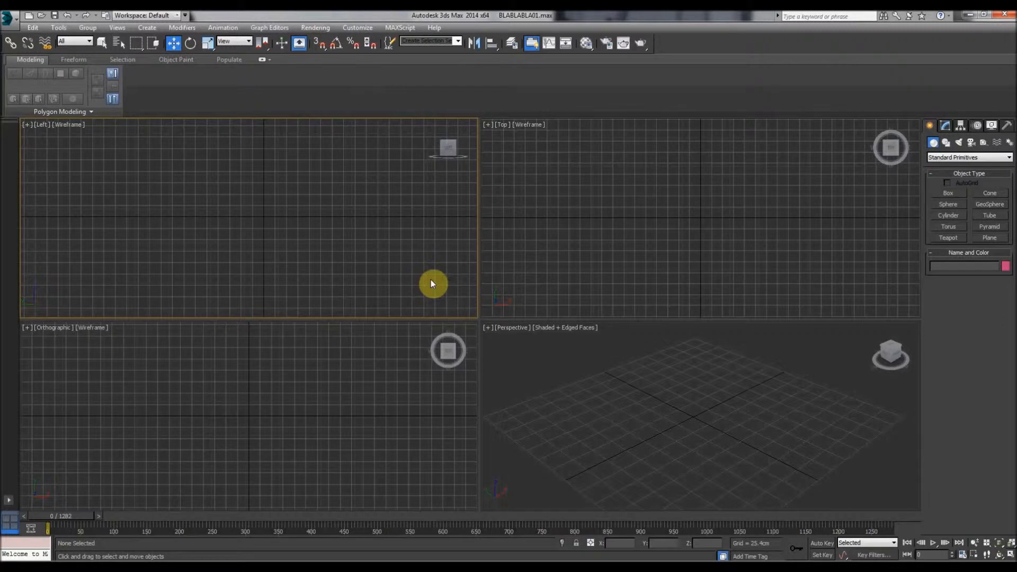
pyautogui.click(327, 30)
pyautogui.click(326, 29)
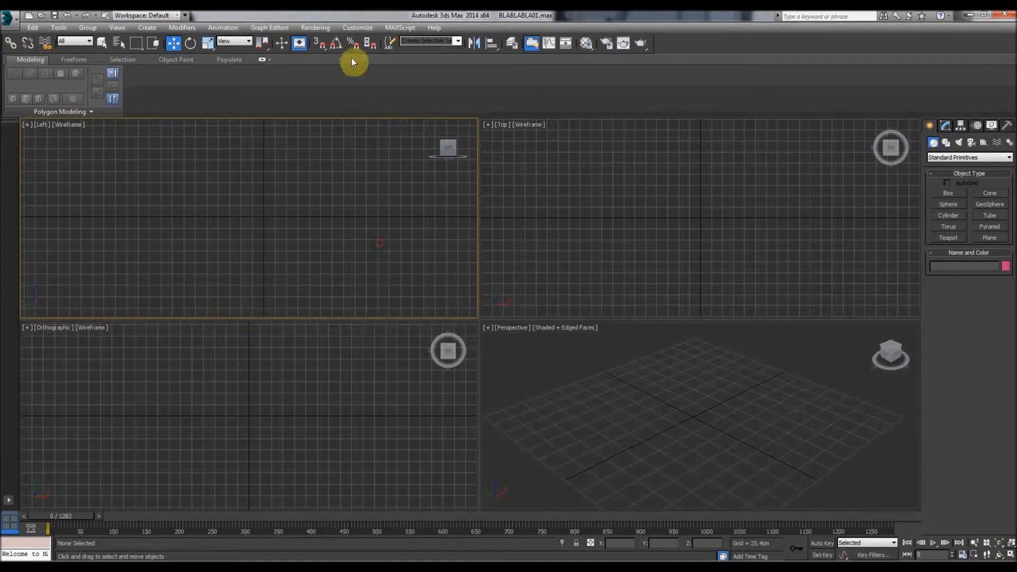
# Step: Examine the metric display unit choices in the units setup, leaving Centimeters selected
pyautogui.click(359, 27)
pyautogui.click(381, 166)
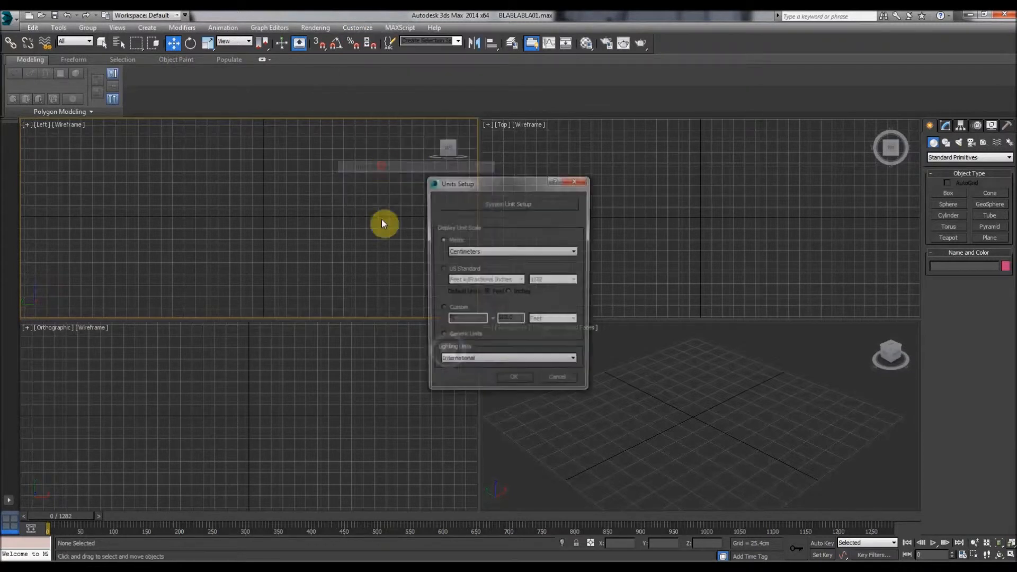
pyautogui.click(576, 181)
pyautogui.click(353, 28)
pyautogui.click(405, 166)
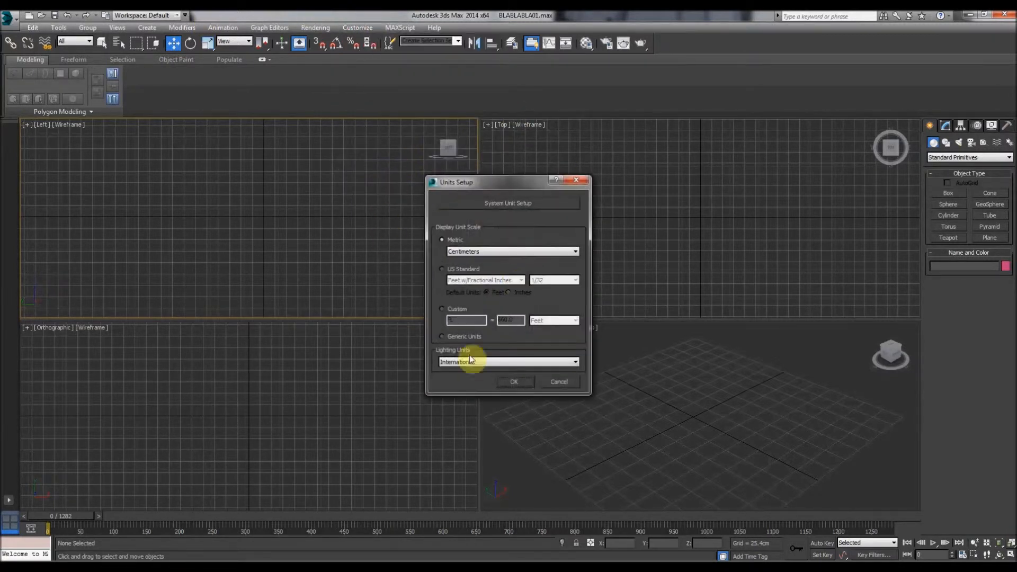
pyautogui.click(469, 254)
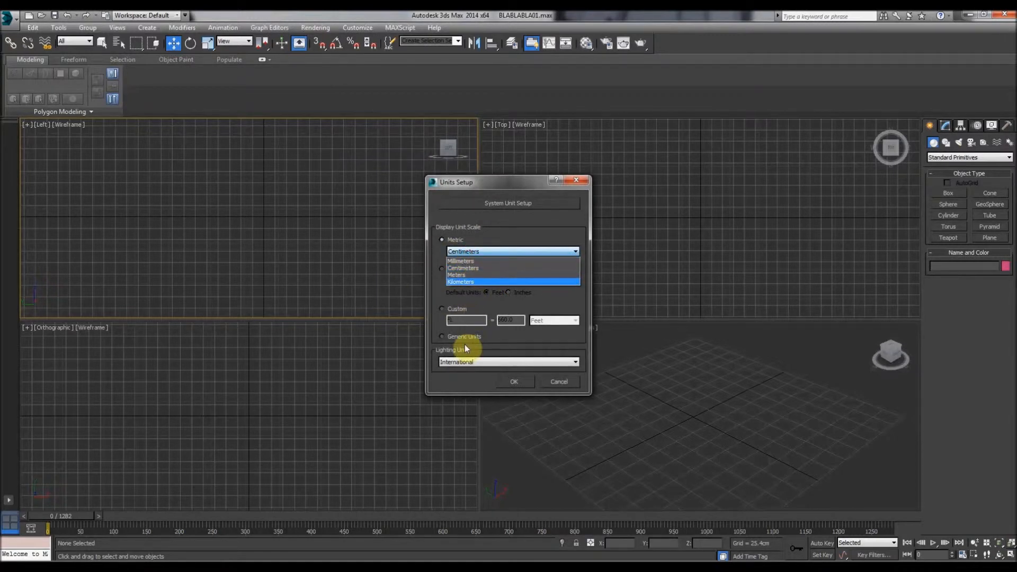
pyautogui.click(476, 250)
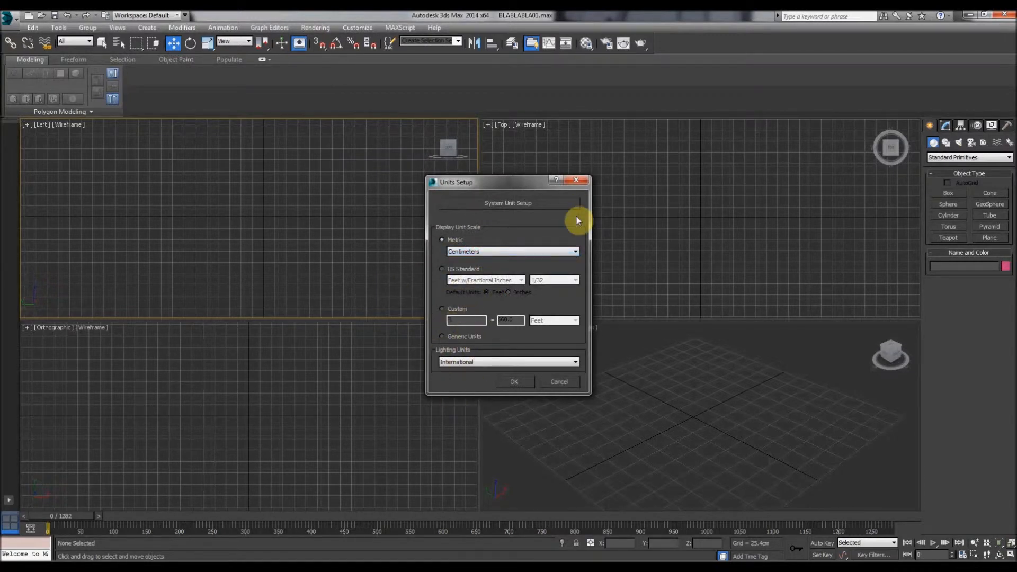
pyautogui.click(576, 182)
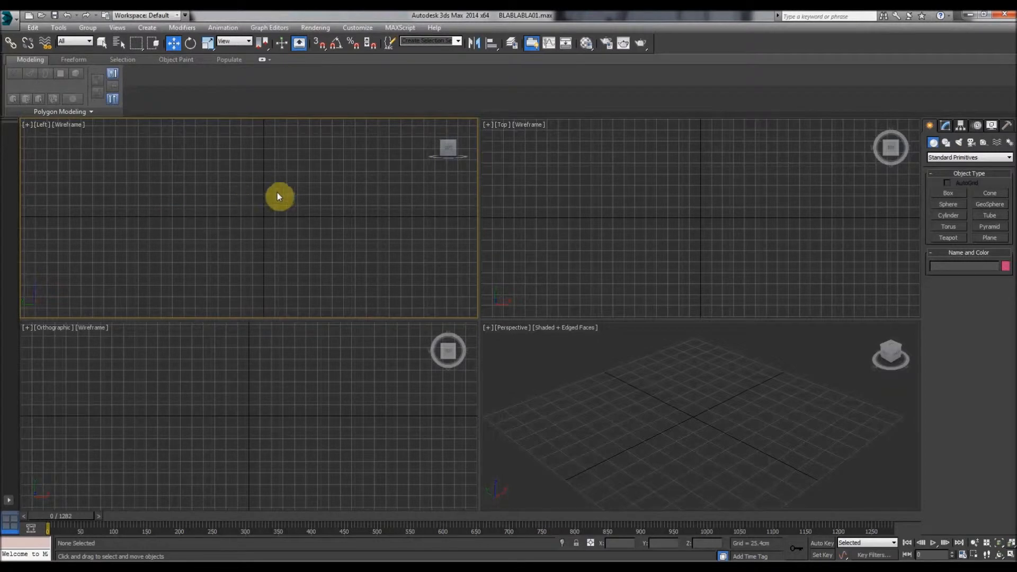
# Step: Enlarge the Left viewport to fill most of the layout, then shrink it back to slightly under half the width
pyautogui.scroll(3, 274, 189)
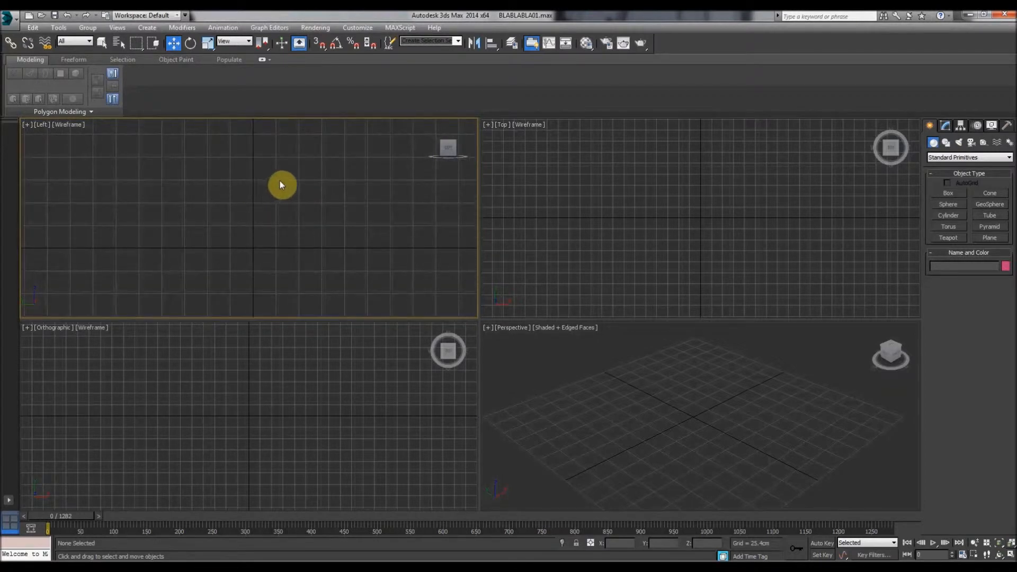
pyautogui.scroll(-3, 295, 200)
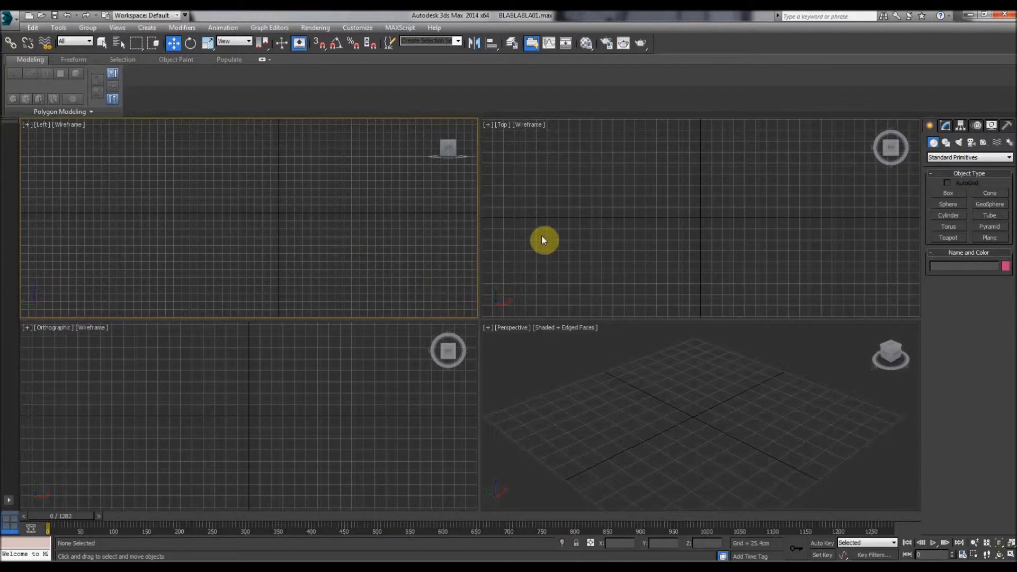
pyautogui.click(577, 170)
pyautogui.click(152, 197)
pyautogui.moveTo(174, 204); pyautogui.dragTo(795, 392)
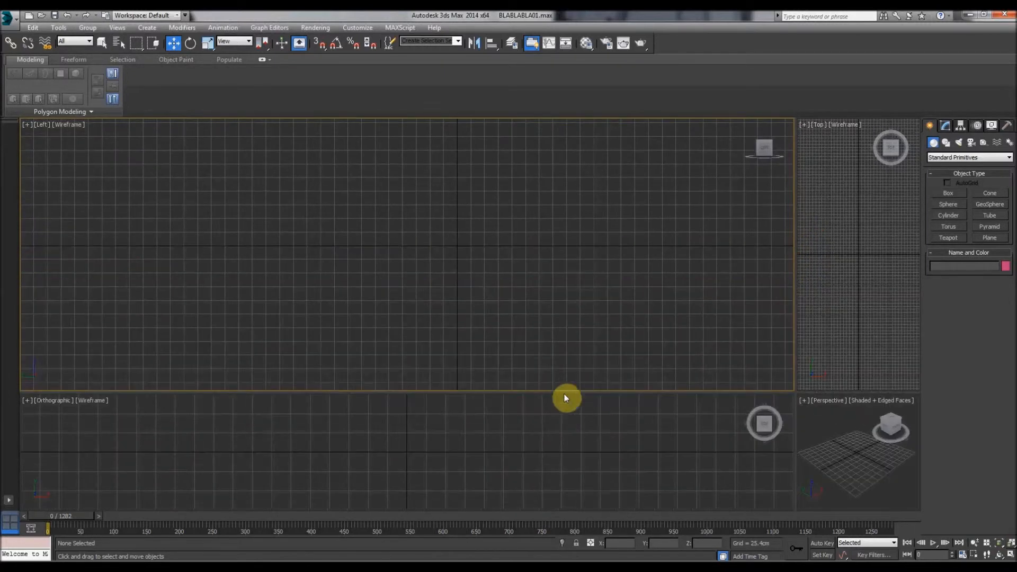
pyautogui.moveTo(541, 243); pyautogui.dragTo(501, 403)
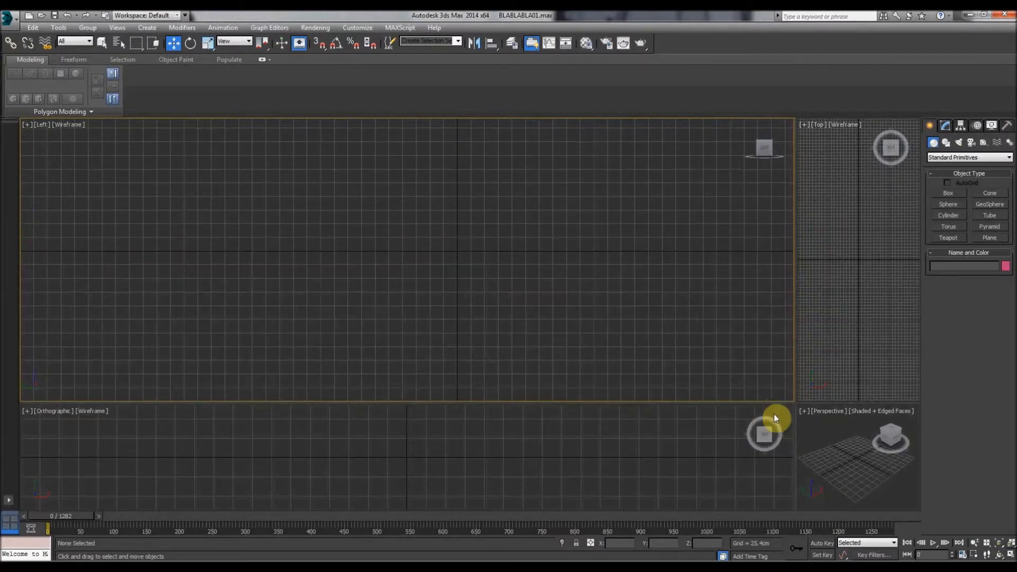
pyautogui.moveTo(795, 404); pyautogui.dragTo(448, 278)
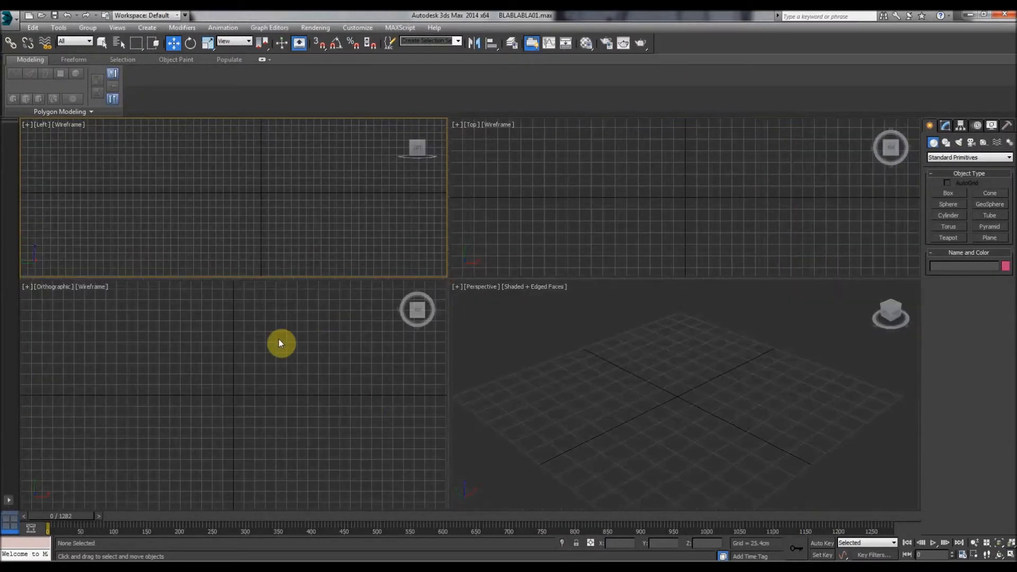
# Step: Activate the Orthographic, Perspective, Top and Left viewports in turn
pyautogui.click(170, 391)
pyautogui.click(631, 357)
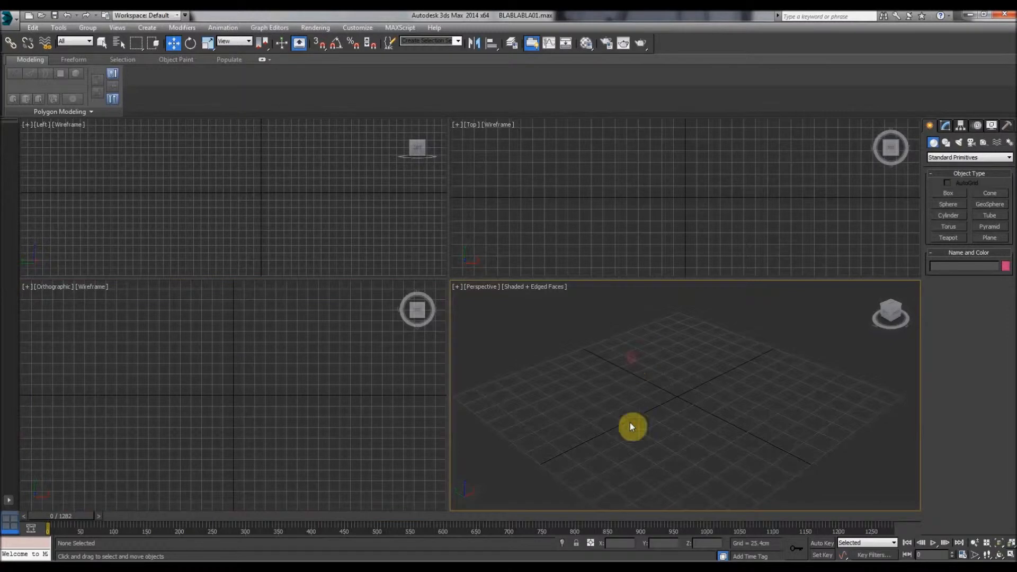
pyautogui.click(607, 159)
pyautogui.click(279, 175)
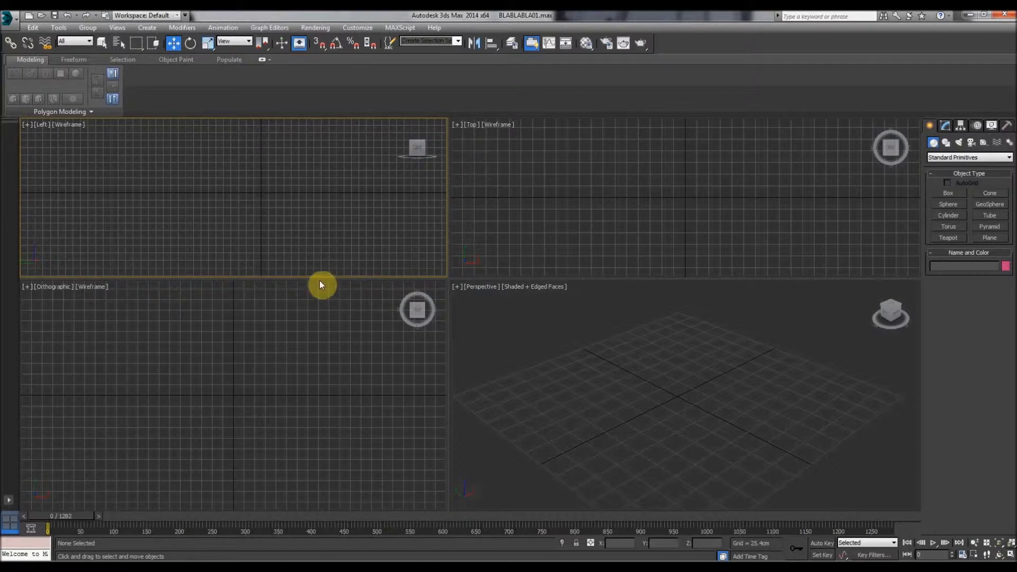
# Step: Enlarge the Top viewport across most of the layout, then reduce it to slightly under half the width
pyautogui.moveTo(318, 276); pyautogui.dragTo(360, 261)
pyautogui.moveTo(448, 235); pyautogui.dragTo(240, 401)
pyautogui.click(415, 189)
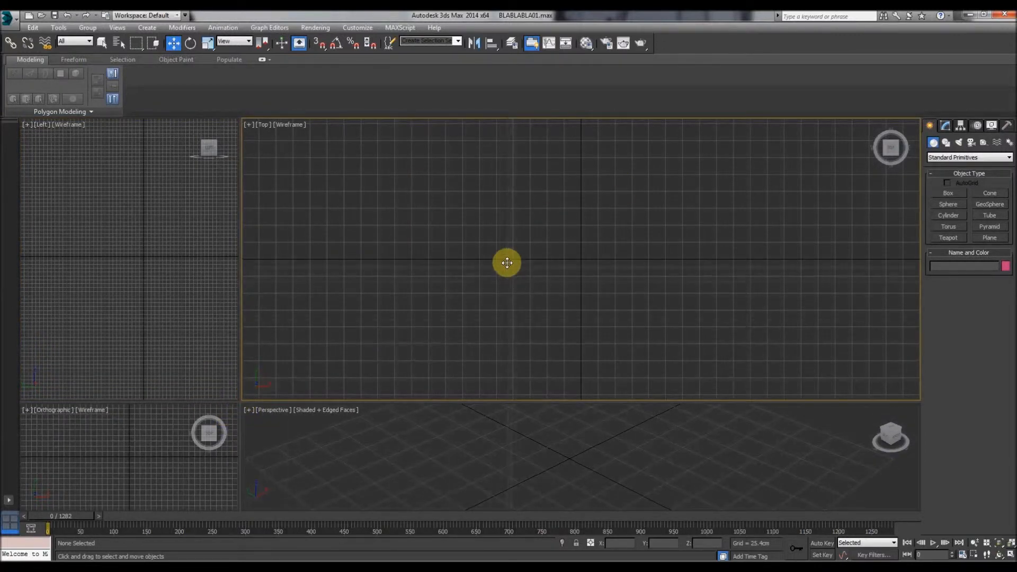
pyautogui.moveTo(507, 262); pyautogui.dragTo(507, 261)
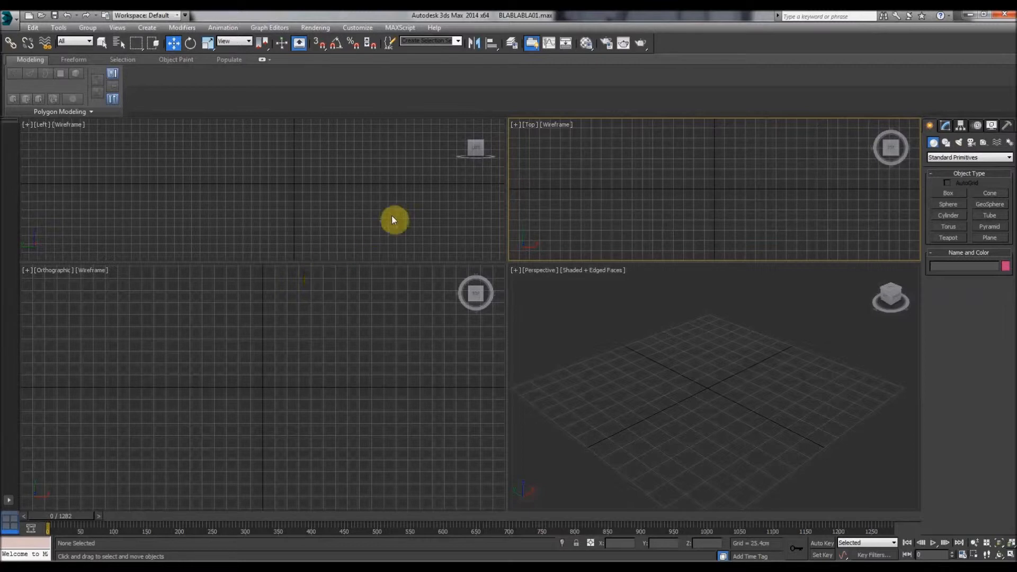
# Step: Check the available views for the Top viewport and resize the four viewports to nearly equal widths with taller upper views
pyautogui.click(526, 124)
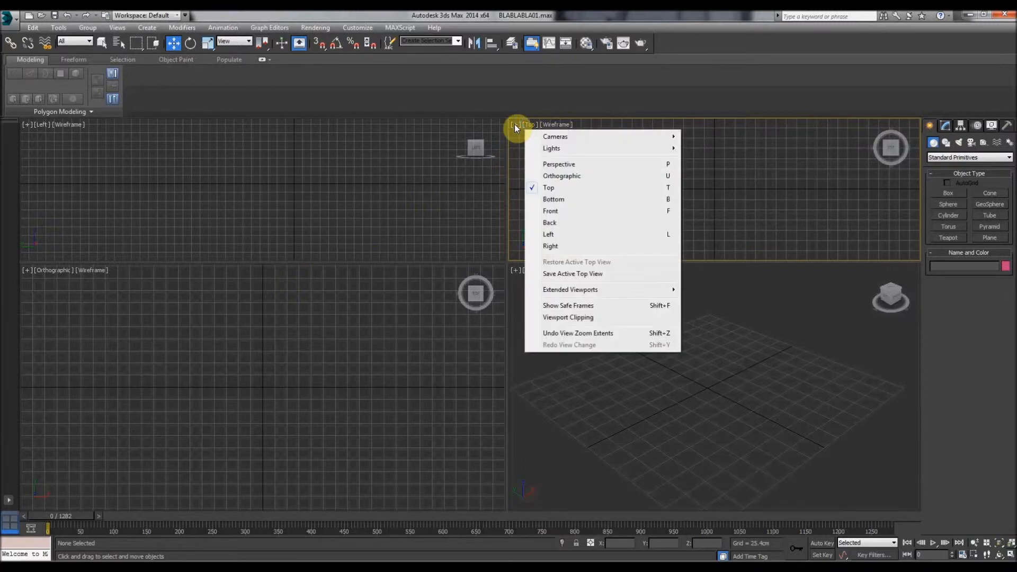
pyautogui.click(488, 141)
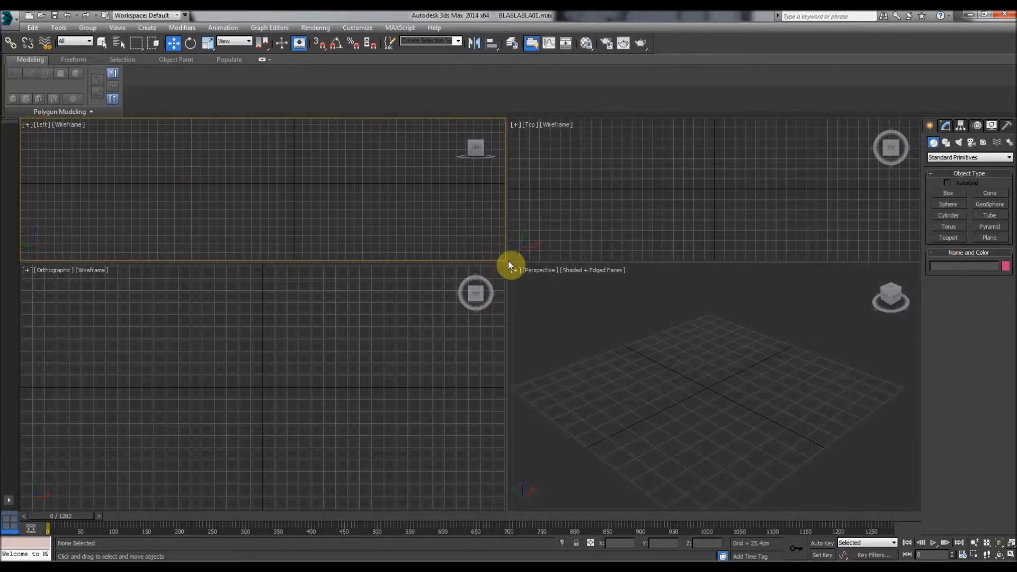
pyautogui.moveTo(507, 260); pyautogui.dragTo(488, 347)
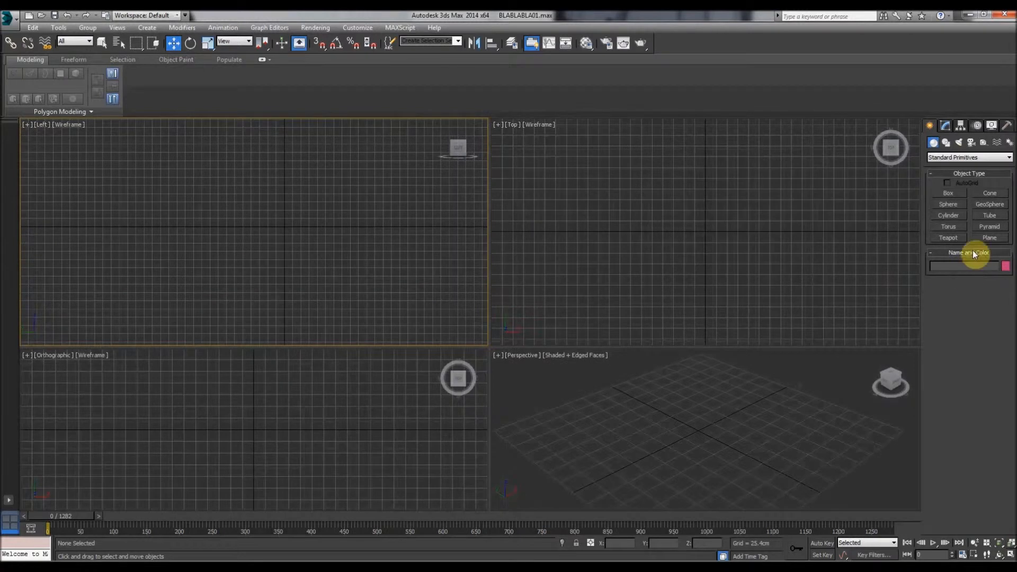
pyautogui.click(947, 192)
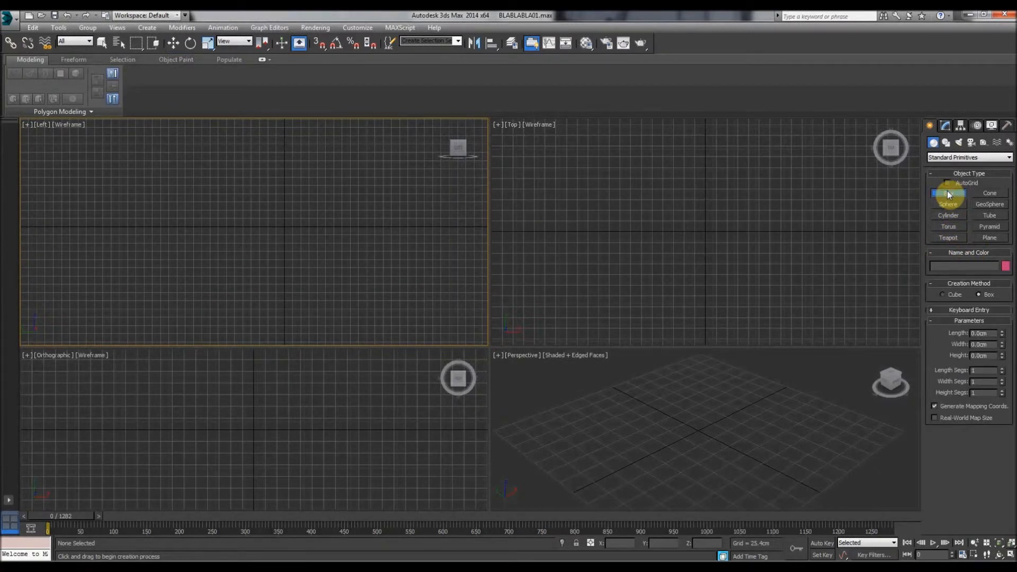
pyautogui.click(945, 126)
pyautogui.click(931, 125)
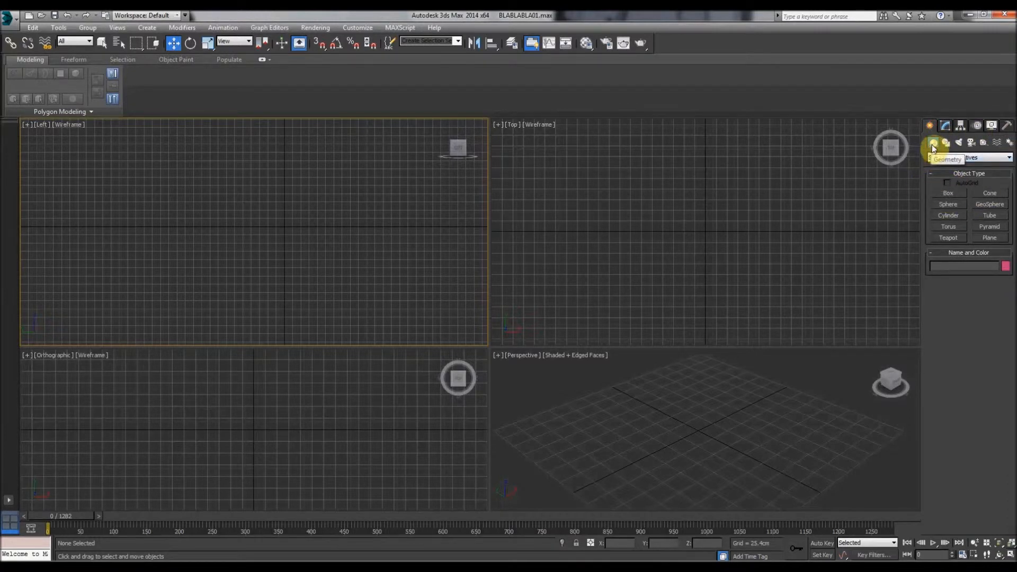
# Step: Create a box in the Left viewport, about 335 cm long, 349 cm wide and 250 cm high
pyautogui.click(956, 194)
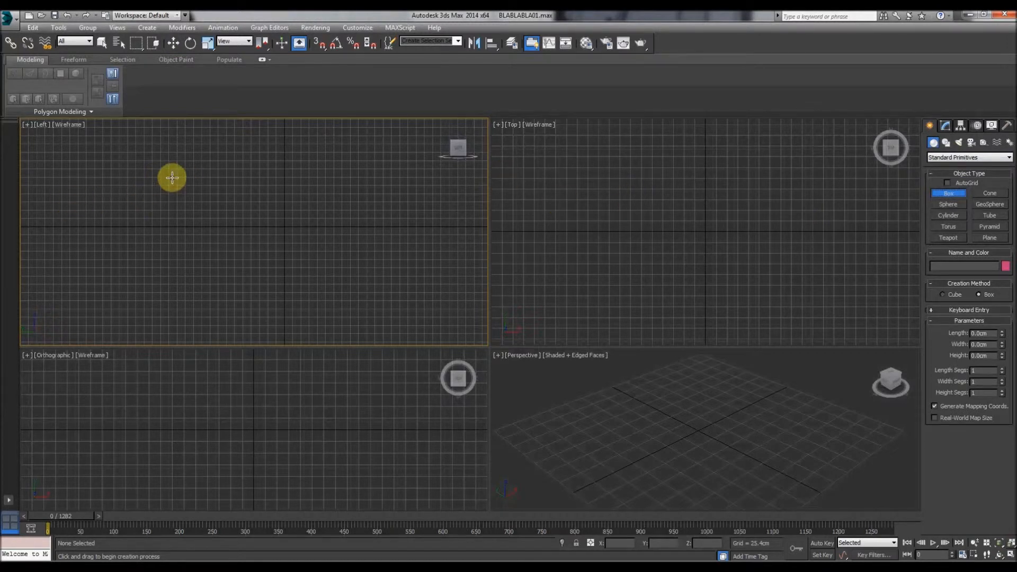
pyautogui.moveTo(193, 176); pyautogui.dragTo(305, 284)
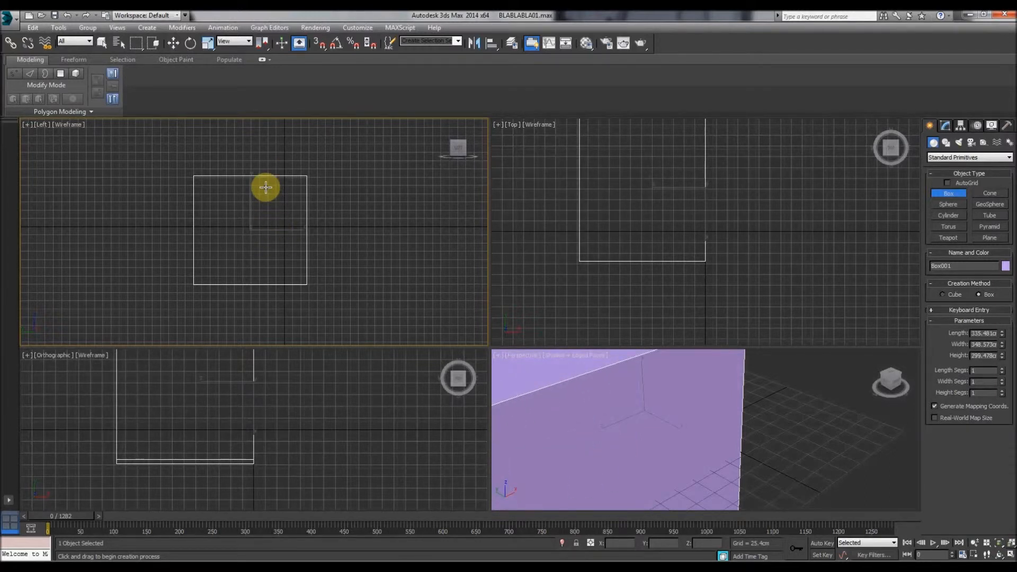
pyautogui.click(273, 204)
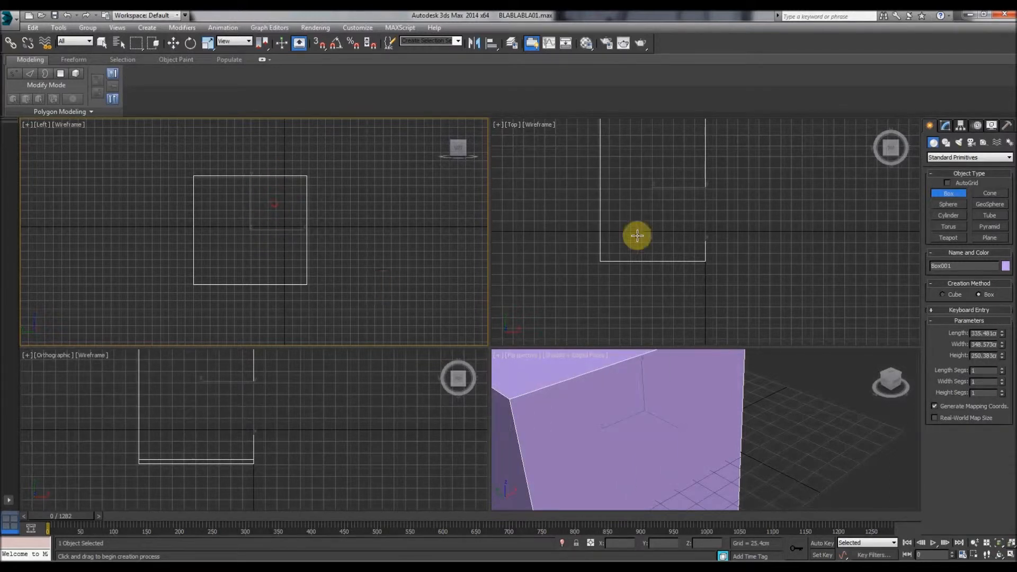
# Step: Zoom the Perspective view out to show the whole box, then maximize that viewport and restore the four-viewport layout
pyautogui.scroll(-10, 627, 379)
pyautogui.scroll(3, 678, 421)
pyautogui.scroll(-3, 675, 421)
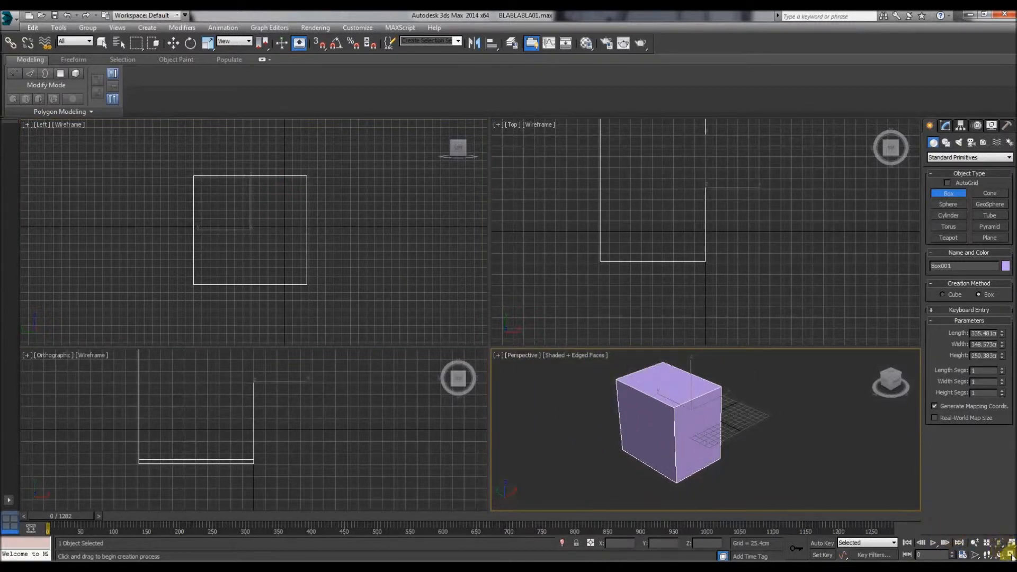
pyautogui.click(1002, 501)
pyautogui.click(1011, 555)
pyautogui.click(1011, 555)
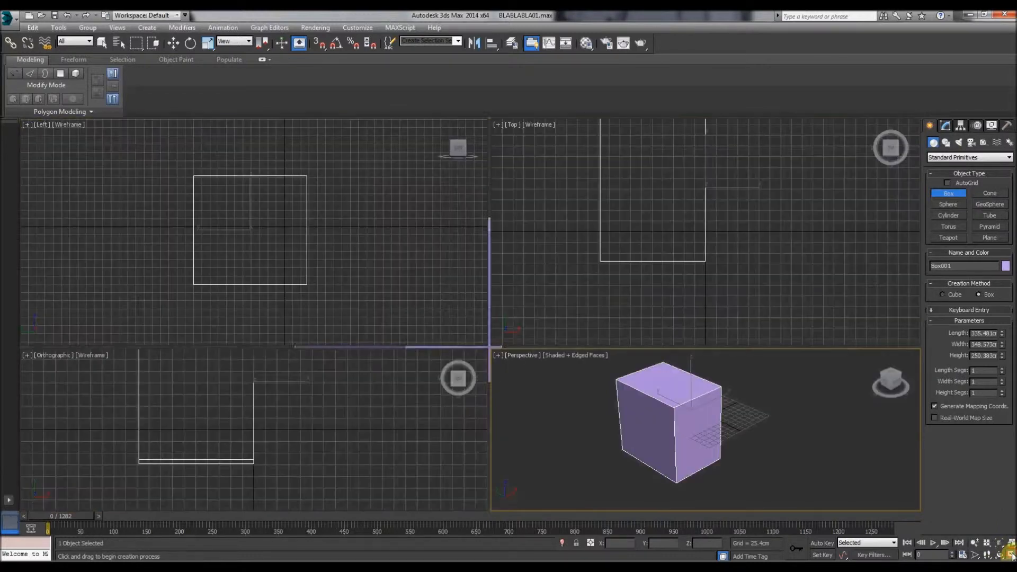
pyautogui.click(1011, 554)
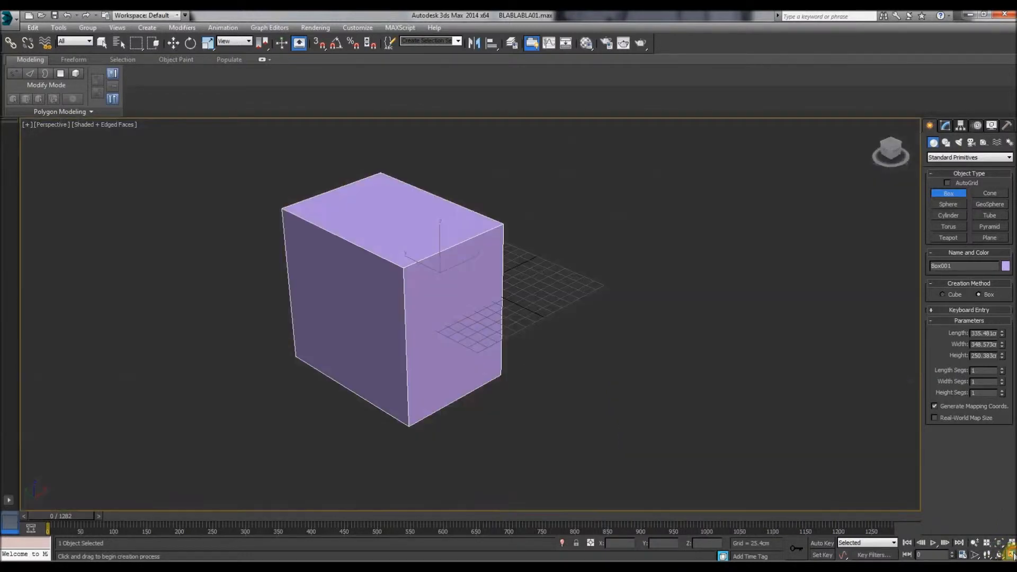
pyautogui.click(1011, 554)
# Step: Orbit the Perspective view around the box and look around with the Walk Through tool
pyautogui.click(1000, 554)
pyautogui.moveTo(681, 450); pyautogui.dragTo(693, 472)
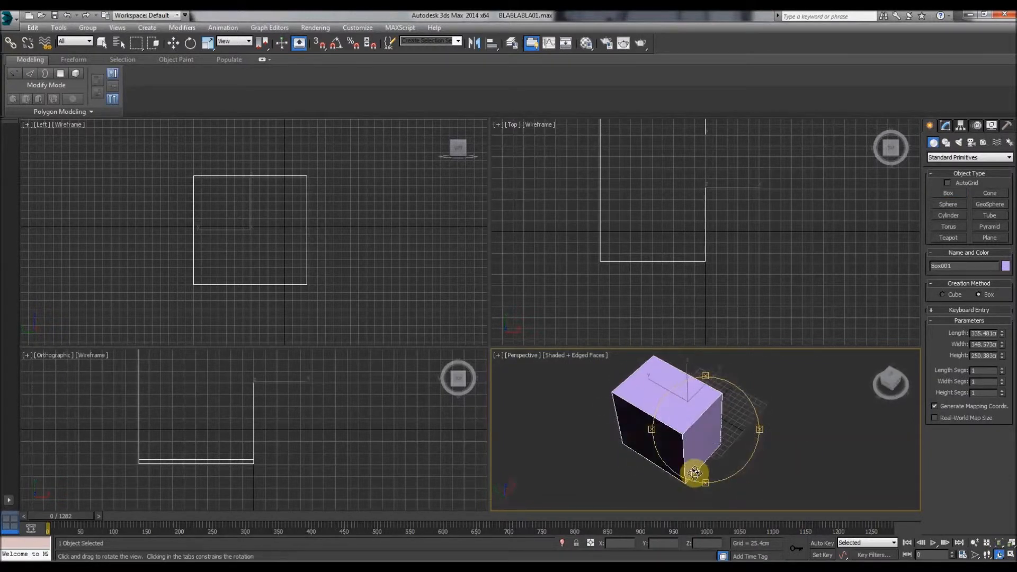
pyautogui.click(987, 555)
pyautogui.moveTo(694, 431); pyautogui.dragTo(691, 435)
# Step: Zoom the Perspective view in and out on the box, then fit the box in all four viewports
pyautogui.scroll(-2, 690, 435)
pyautogui.scroll(5, 691, 435)
pyautogui.scroll(-5, 690, 435)
pyautogui.scroll(6, 690, 435)
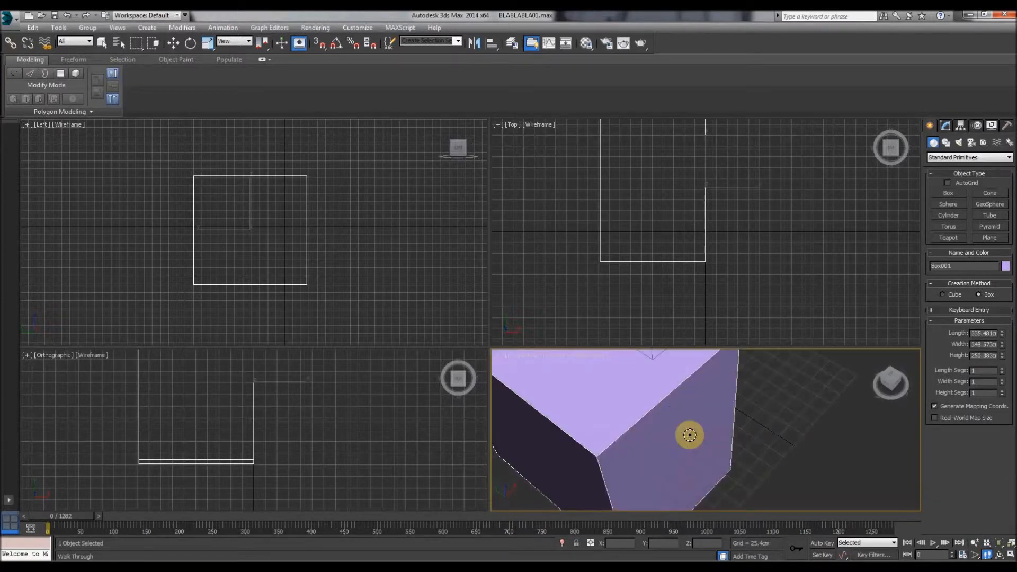
pyautogui.scroll(-6, 690, 435)
pyautogui.scroll(9, 689, 435)
pyautogui.scroll(-10, 690, 435)
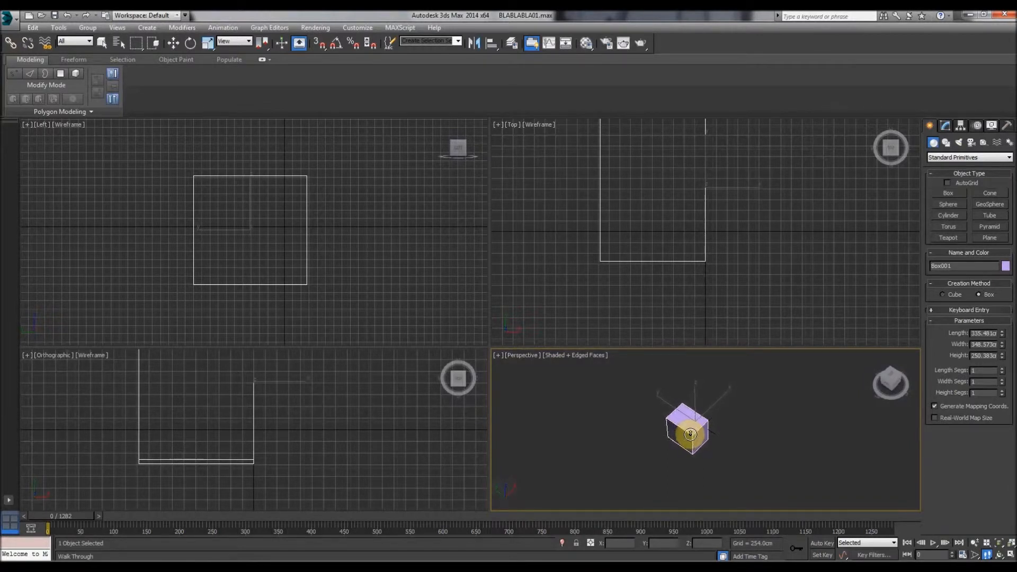
pyautogui.scroll(6, 690, 435)
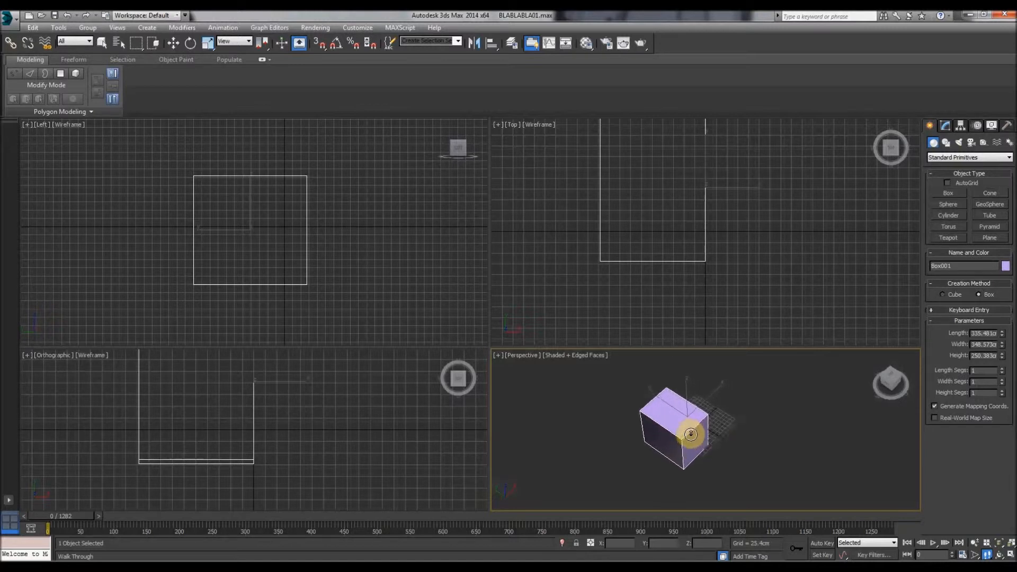
pyautogui.scroll(6, 691, 435)
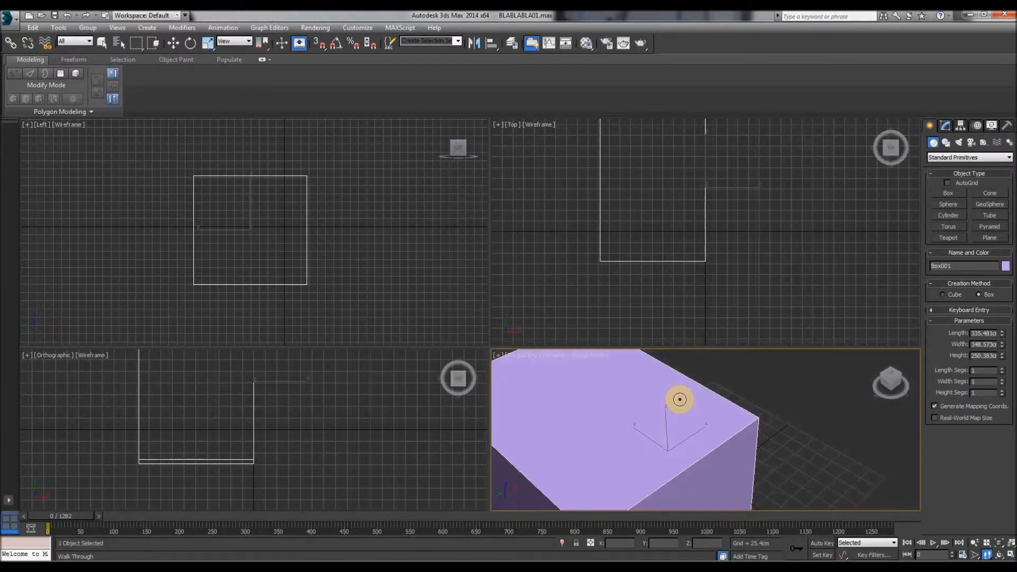
pyautogui.scroll(-4, 677, 400)
pyautogui.scroll(-2, 680, 407)
pyautogui.scroll(3, 679, 408)
pyautogui.scroll(-4, 680, 408)
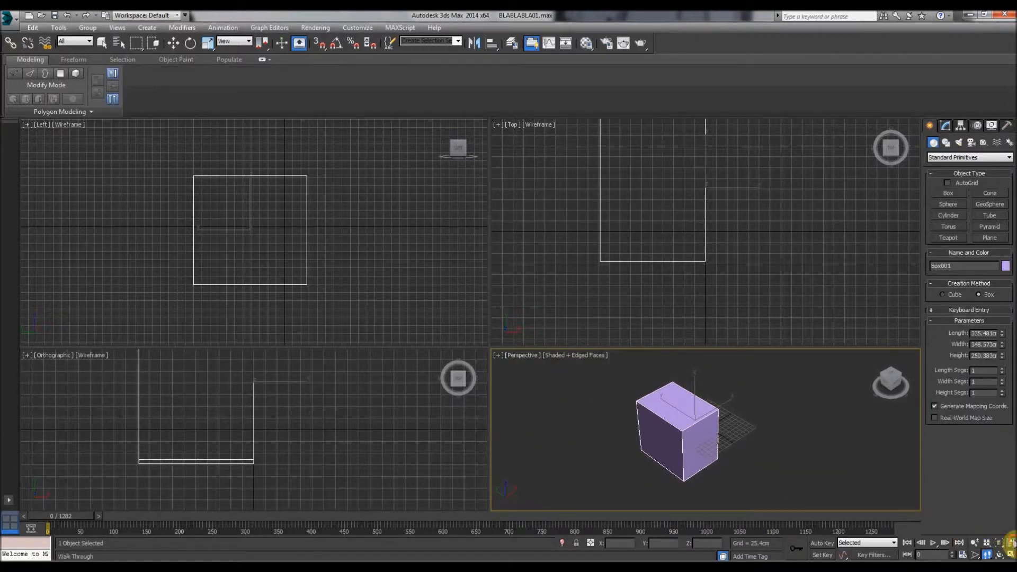
pyautogui.click(1010, 543)
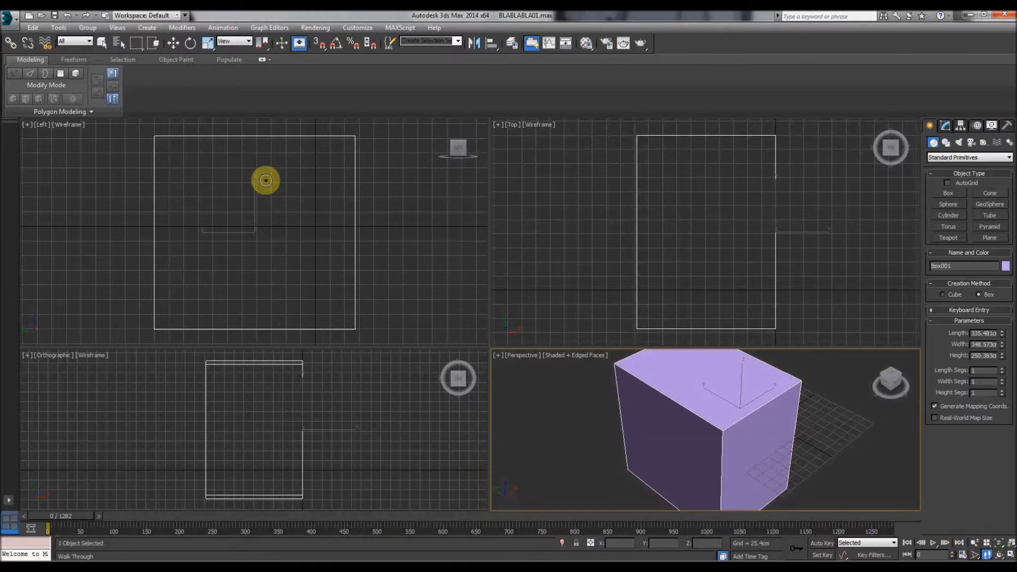
# Step: Activate the Move tool and maximize the Perspective viewport with the whole box near its centre
pyautogui.rightClick(268, 181)
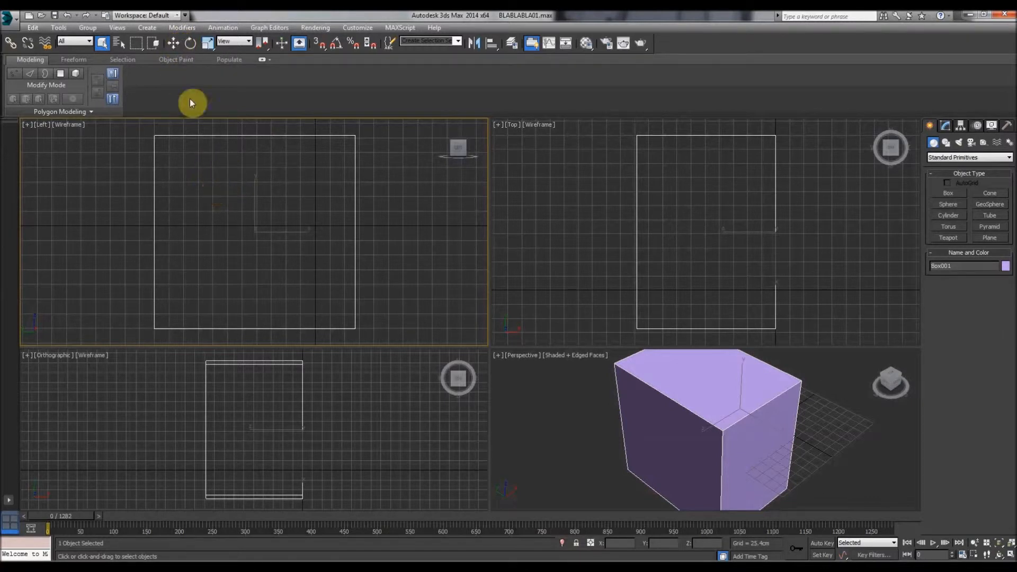
pyautogui.click(173, 43)
pyautogui.moveTo(170, 256)
pyautogui.mouseDown(button='middle')
pyautogui.moveTo(145, 261)
pyautogui.moveTo(157, 262)
pyautogui.mouseUp(button='middle')
pyautogui.scroll(-4, 630, 395)
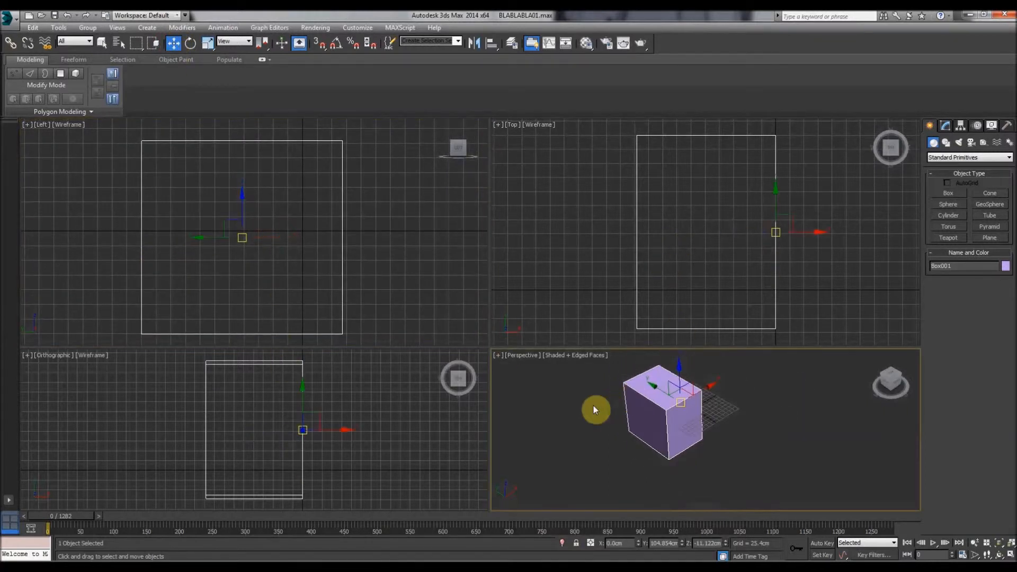
pyautogui.click(1011, 555)
pyautogui.moveTo(302, 279); pyautogui.dragTo(408, 286, button='middle')
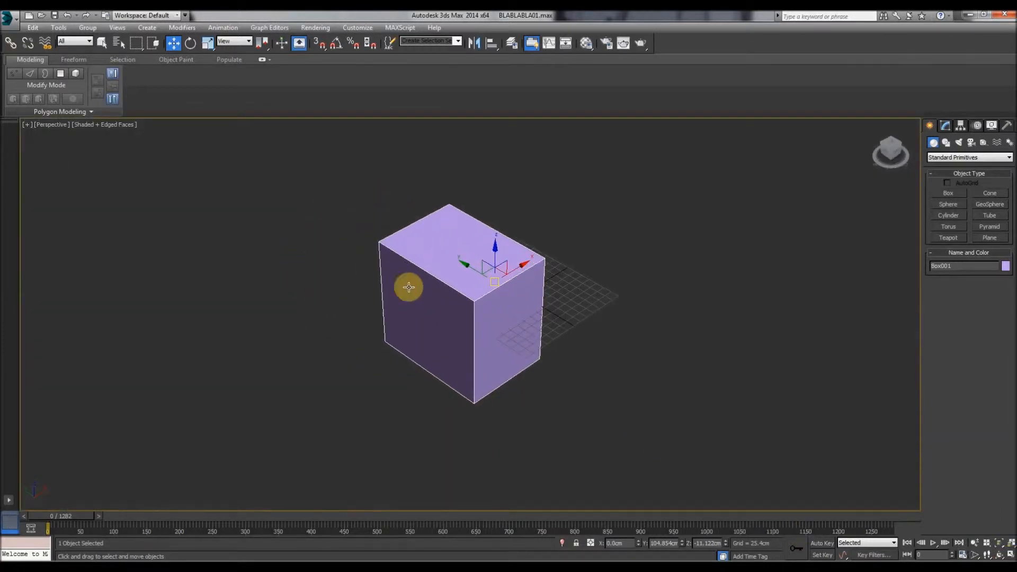
# Step: Deselect the box and zoom the Perspective view repeatedly in and out on it
pyautogui.click(342, 219)
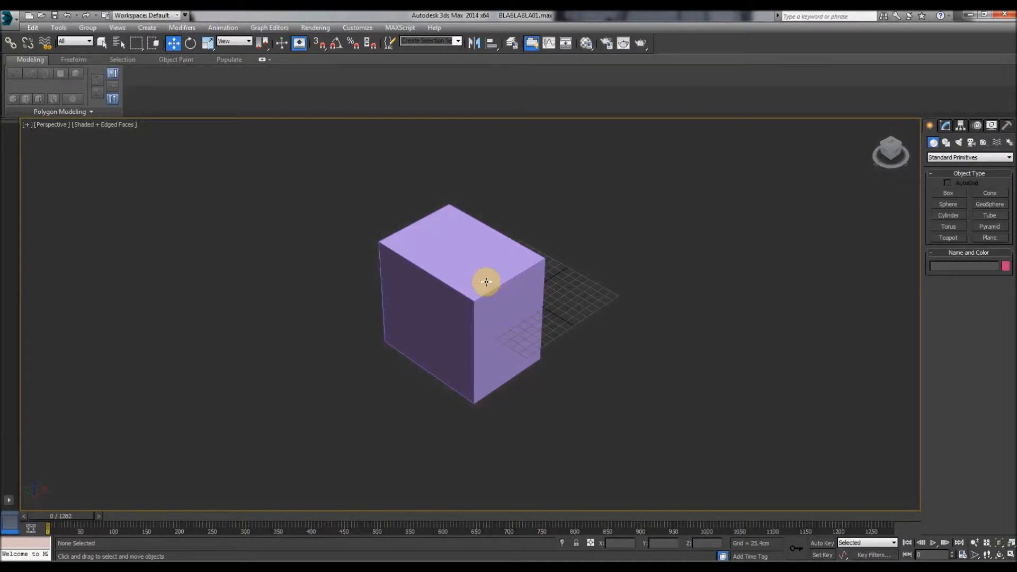
pyautogui.scroll(10, 495, 277)
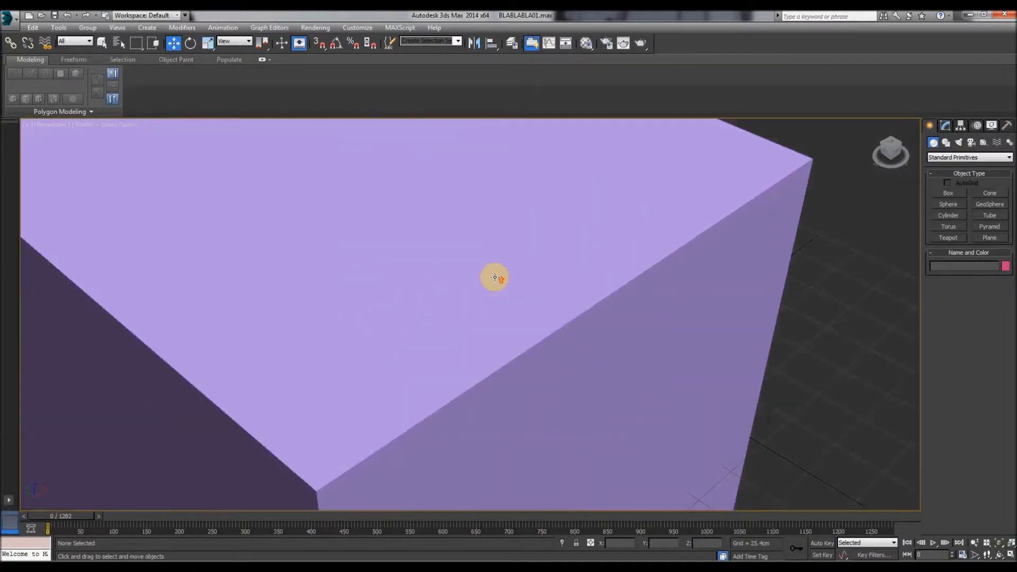
pyautogui.scroll(-12, 496, 280)
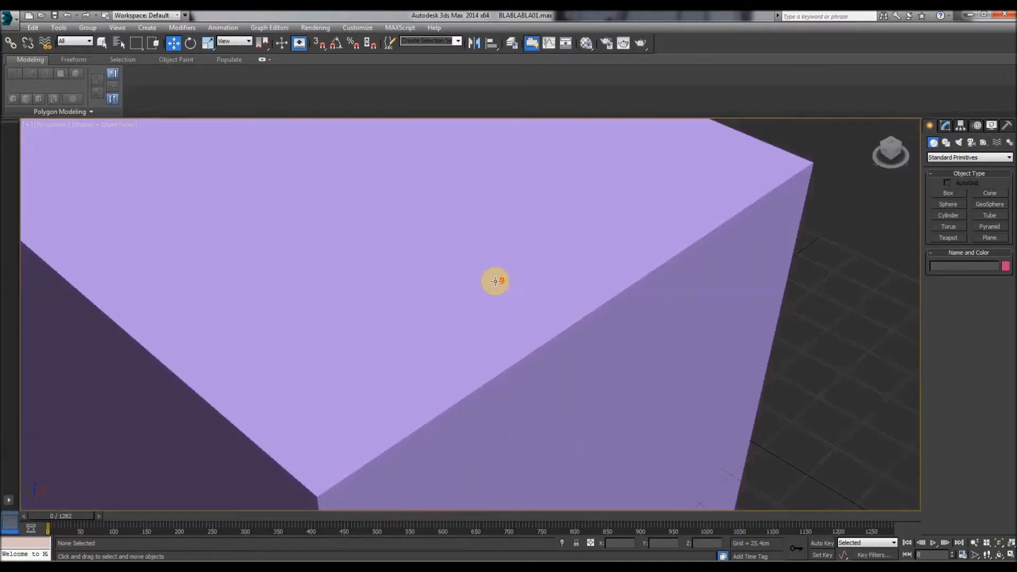
pyautogui.scroll(-4, 496, 282)
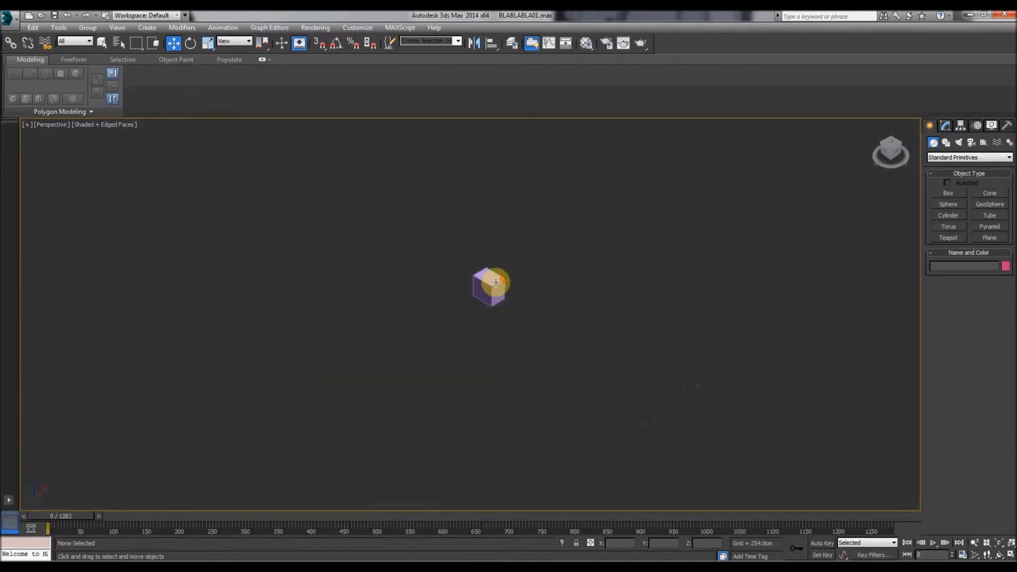
pyautogui.scroll(8, 496, 283)
pyautogui.scroll(-6, 496, 282)
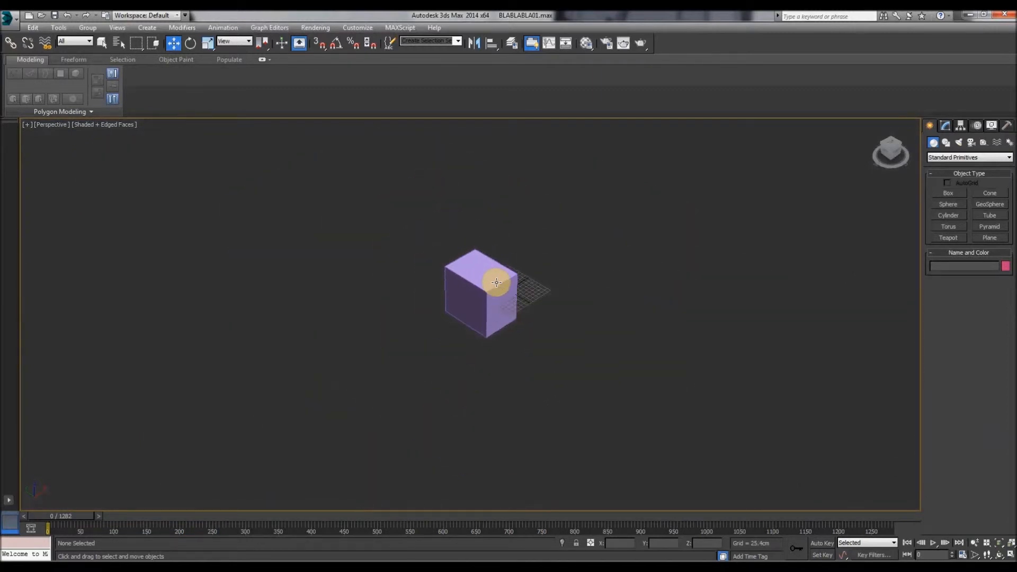
pyautogui.scroll(7, 496, 282)
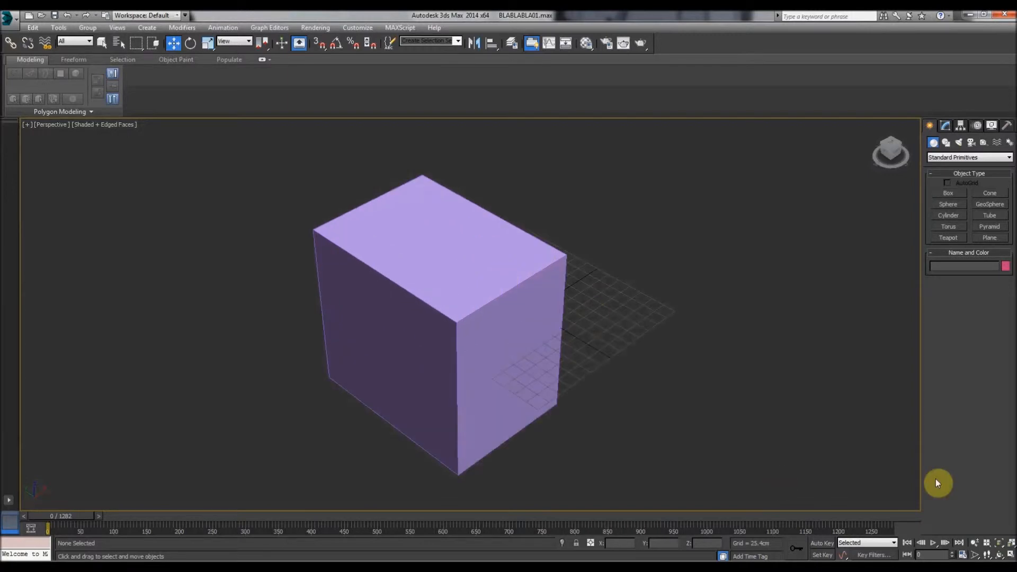
# Step: Enlarge the box slightly in the Perspective view with the Zoom tool, leave the tool, and pan the view
pyautogui.click(976, 543)
pyautogui.moveTo(395, 366); pyautogui.dragTo(404, 302)
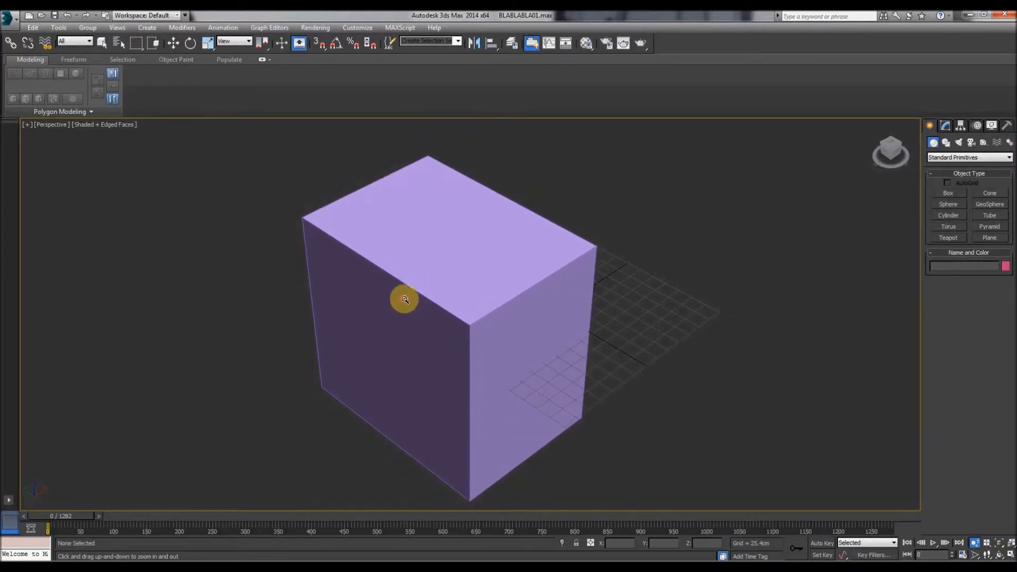
pyautogui.rightClick(310, 247)
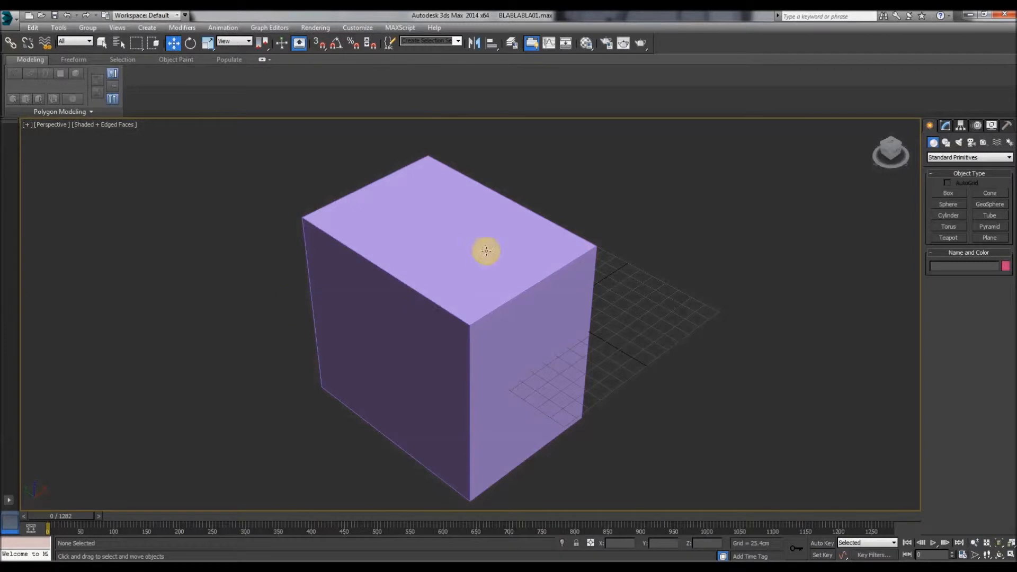
pyautogui.moveTo(486, 250)
pyautogui.mouseDown(button='middle')
pyautogui.moveTo(374, 256)
pyautogui.moveTo(293, 236)
pyautogui.moveTo(475, 216)
pyautogui.moveTo(361, 318)
pyautogui.moveTo(653, 309)
pyautogui.moveTo(548, 234)
pyautogui.moveTo(334, 215)
pyautogui.moveTo(252, 255)
pyautogui.moveTo(279, 241)
pyautogui.moveTo(329, 261)
pyautogui.moveTo(595, 234)
pyautogui.moveTo(501, 243)
pyautogui.mouseUp(button='middle')
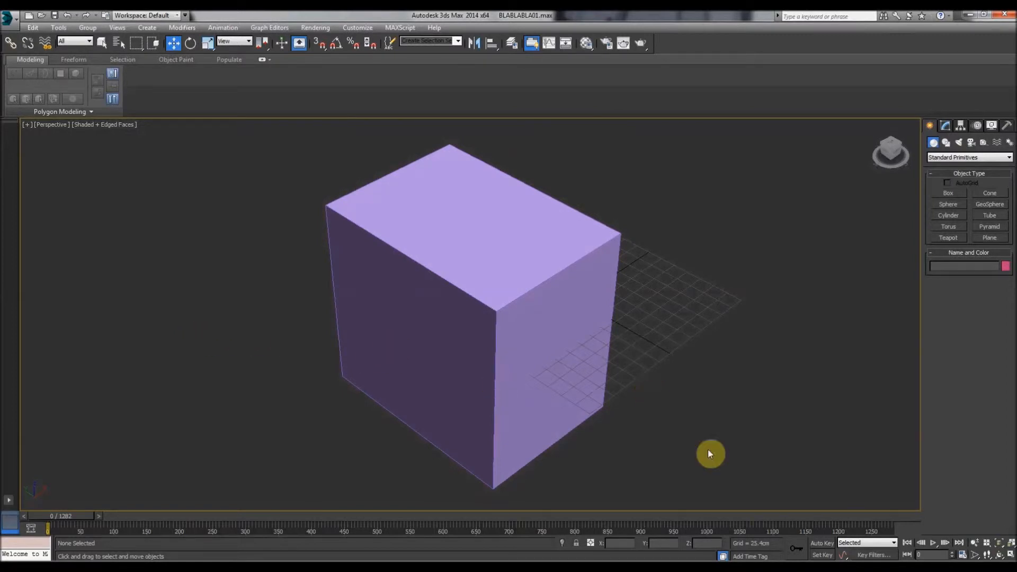
# Step: Orbit the Perspective view around the box, leave the Orbit tool, and pan the view back and forth
pyautogui.click(999, 554)
pyautogui.moveTo(532, 330)
pyautogui.mouseDown()
pyautogui.moveTo(470, 341)
pyautogui.moveTo(445, 302)
pyautogui.moveTo(526, 334)
pyautogui.mouseUp()
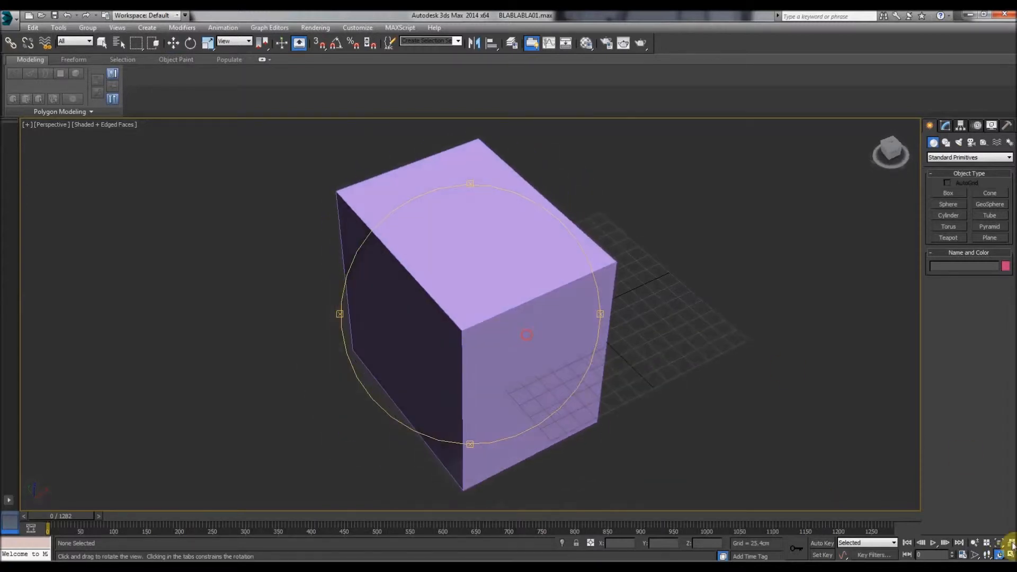
pyautogui.moveTo(468, 322); pyautogui.dragTo(493, 316)
pyautogui.rightClick(302, 320)
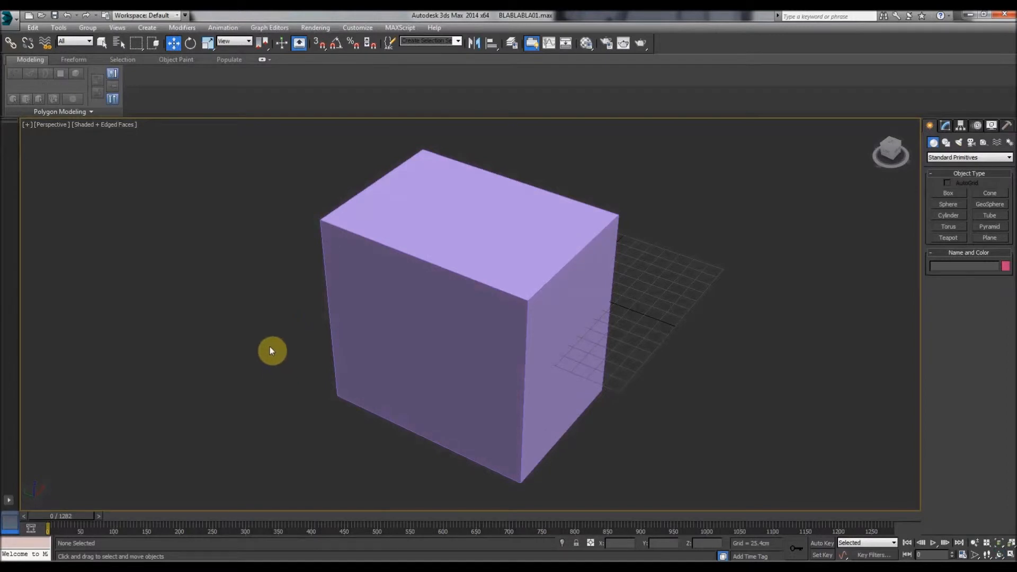
pyautogui.moveTo(690, 334); pyautogui.dragTo(566, 327, button='middle')
pyautogui.moveTo(359, 205); pyautogui.dragTo(429, 270, button='middle')
# Step: Delete the purple box from the scene
pyautogui.click(394, 299)
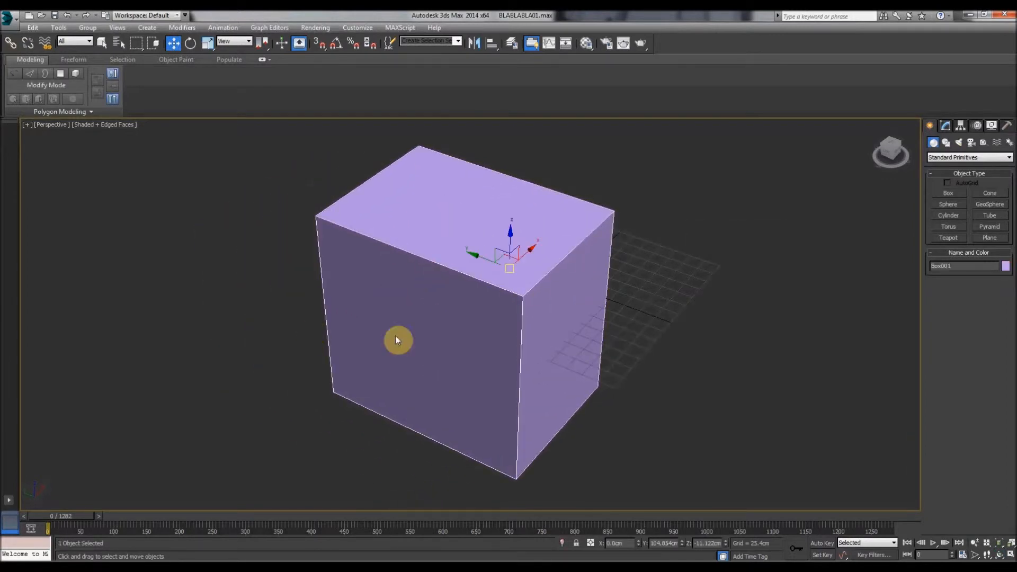
pyautogui.click(265, 355)
pyautogui.click(523, 302)
pyautogui.scroll(-3, 407, 310)
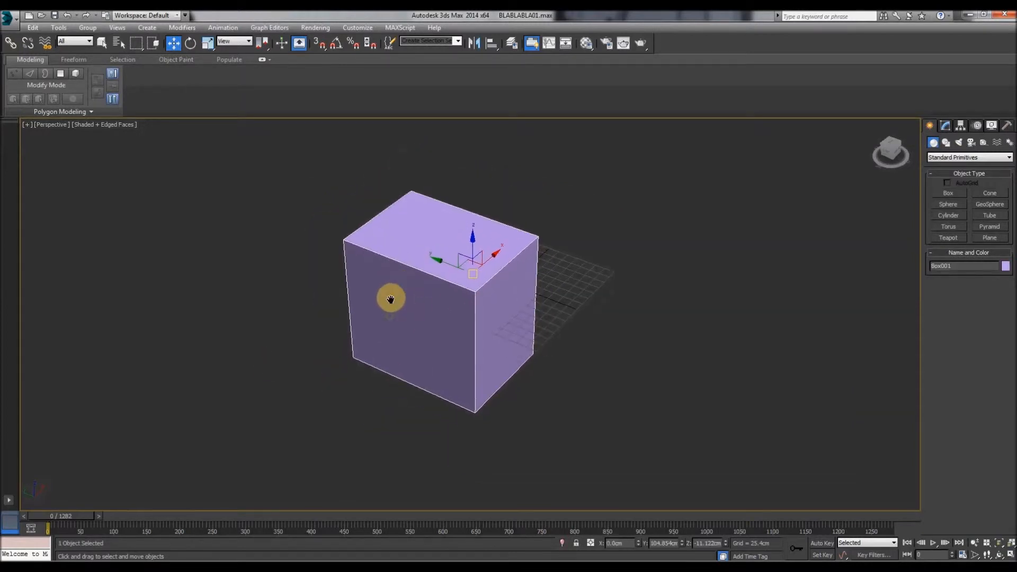
pyautogui.press('Delete')
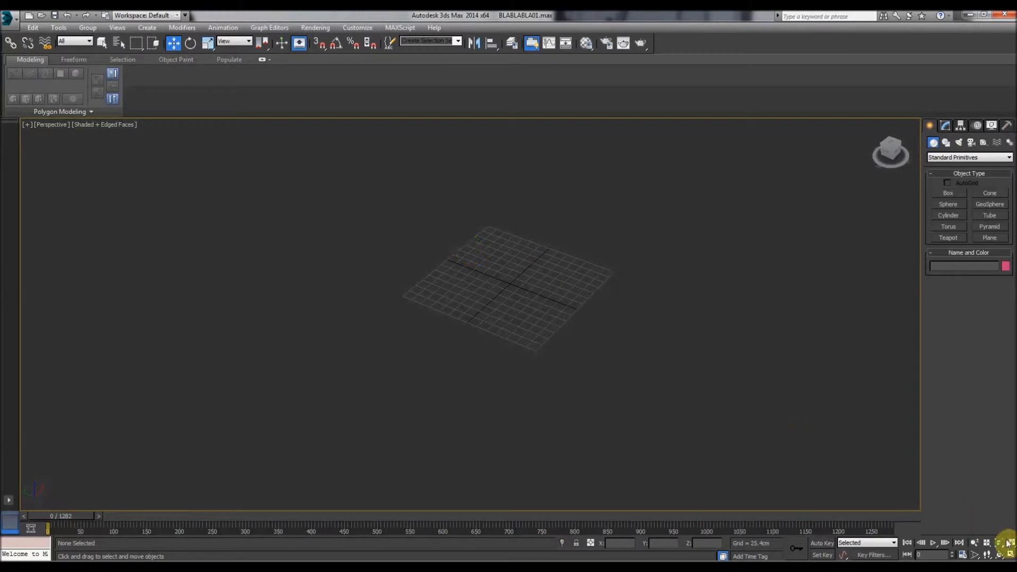
# Step: Restore the four-viewport layout and activate each viewport in turn
pyautogui.click(1008, 543)
pyautogui.click(367, 281)
pyautogui.click(596, 317)
pyautogui.click(588, 425)
pyautogui.click(261, 455)
pyautogui.click(312, 216)
pyautogui.moveTo(488, 348); pyautogui.dragTo(477, 321)
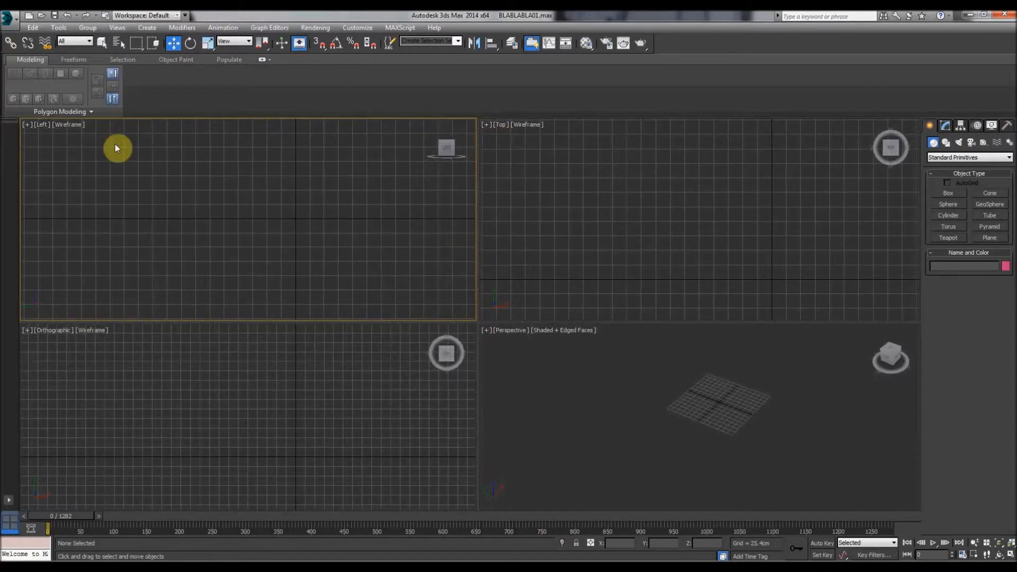
# Step: Review the view types available for the Left viewport, close the list unchanged, and make the Orthographic viewport active
pyautogui.click(37, 126)
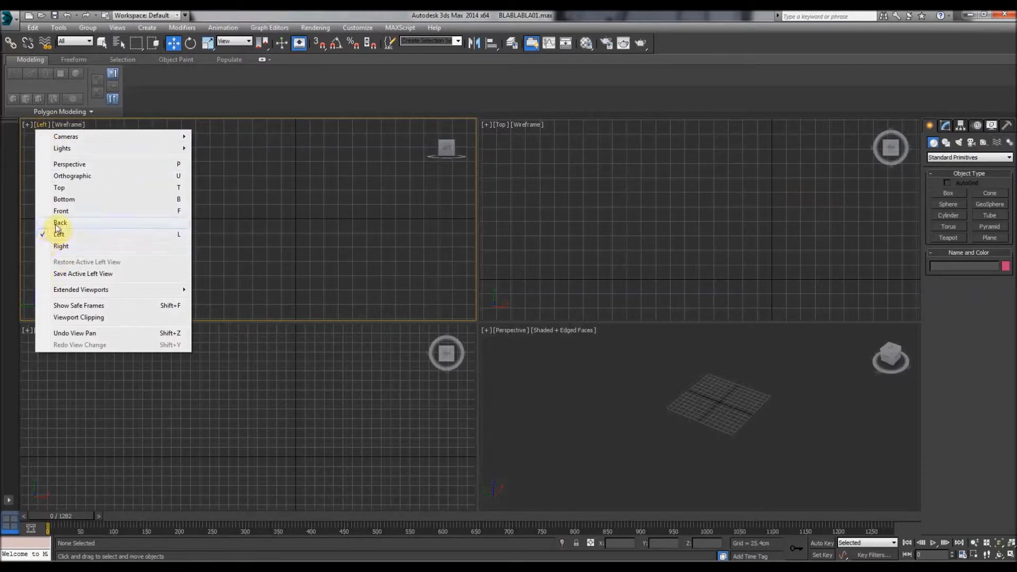
pyautogui.click(50, 383)
pyautogui.click(647, 241)
pyautogui.click(612, 420)
pyautogui.click(51, 419)
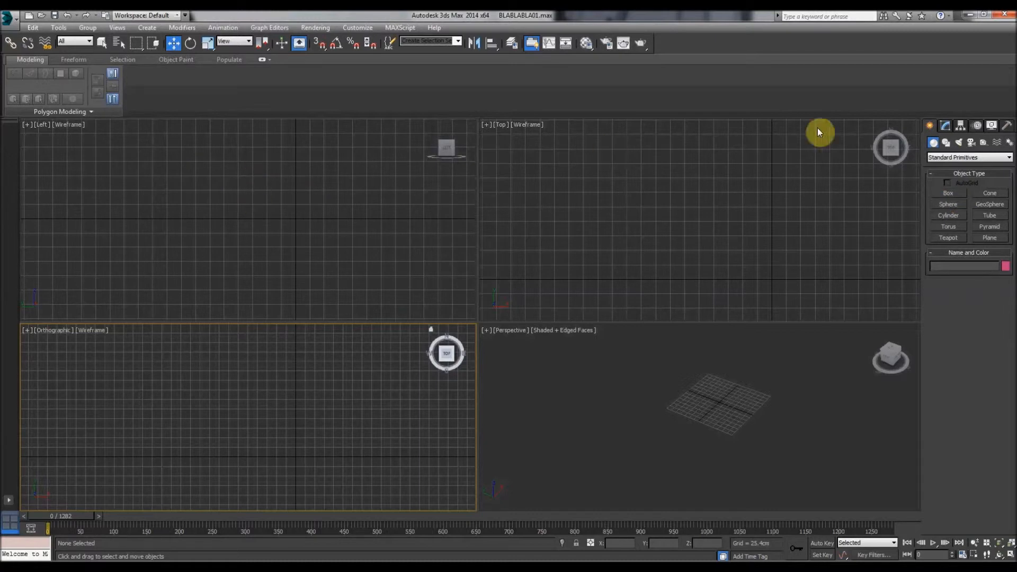
# Step: Create a box in the Top viewport about 217 cm long, 279 cm wide and 242 cm high
pyautogui.click(941, 194)
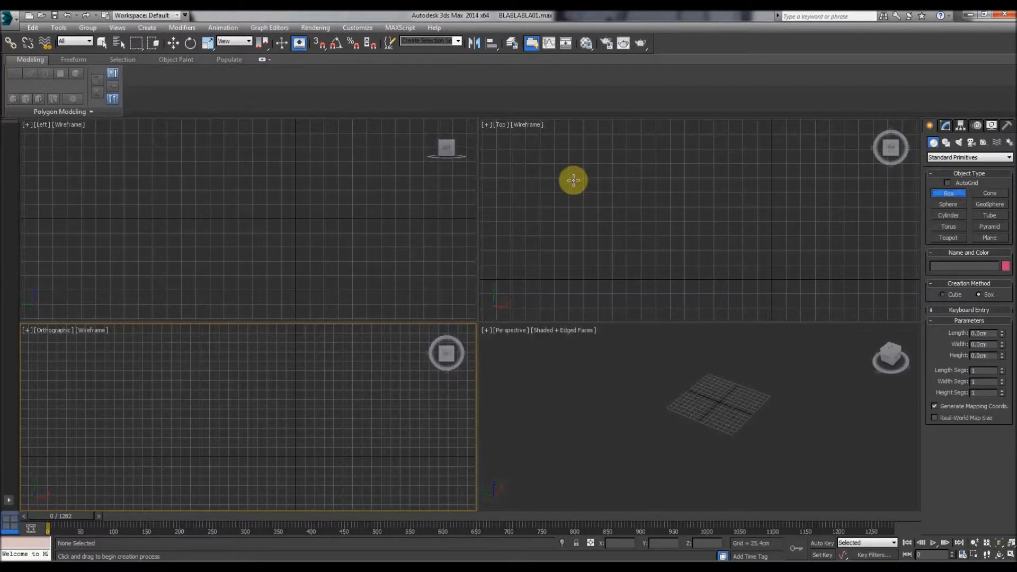
pyautogui.moveTo(598, 164); pyautogui.dragTo(758, 287)
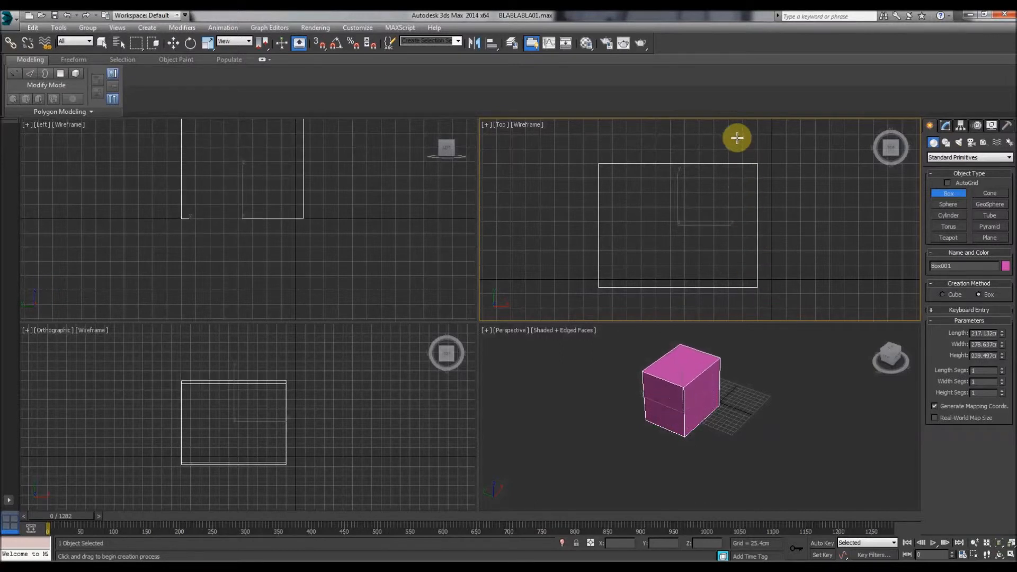
pyautogui.click(727, 154)
pyautogui.rightClick(605, 420)
# Step: Maximize the Perspective viewport and select the new pink box
pyautogui.click(565, 437)
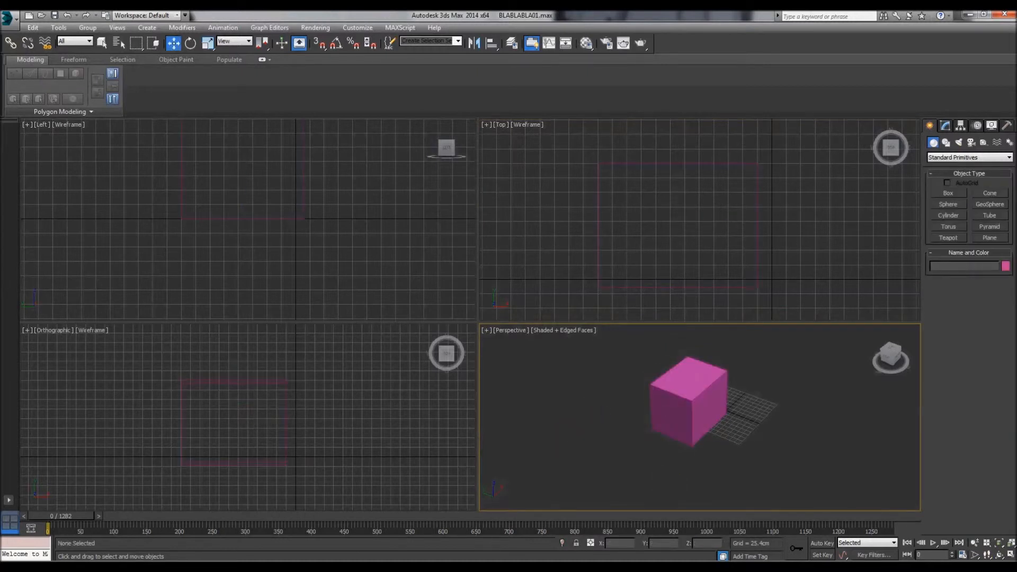
pyautogui.hotkey('alt', 'w')
pyautogui.click(429, 306)
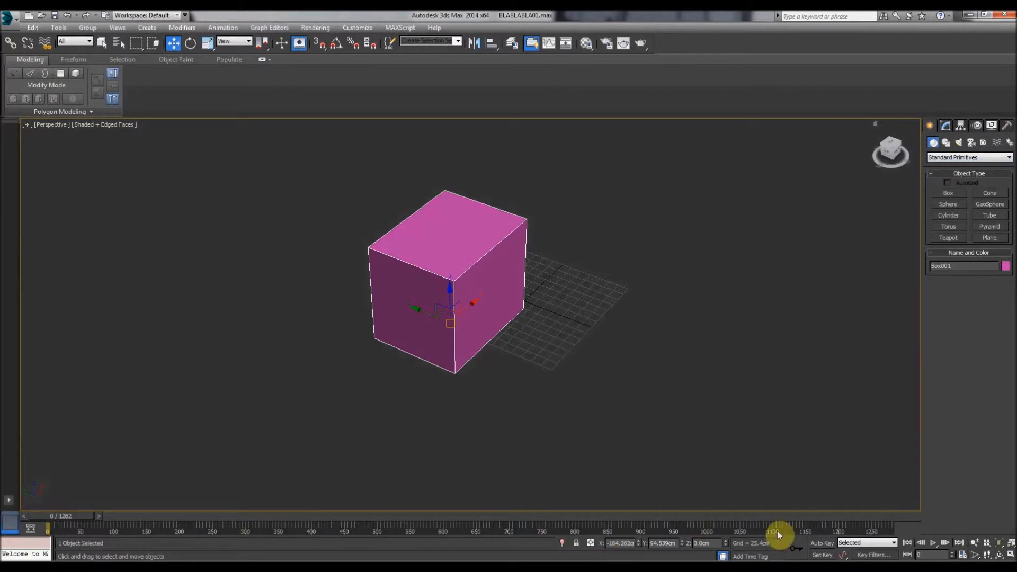
# Step: Open the selected box's parameters for modification and rename the object BOXGOOD
pyautogui.click(947, 129)
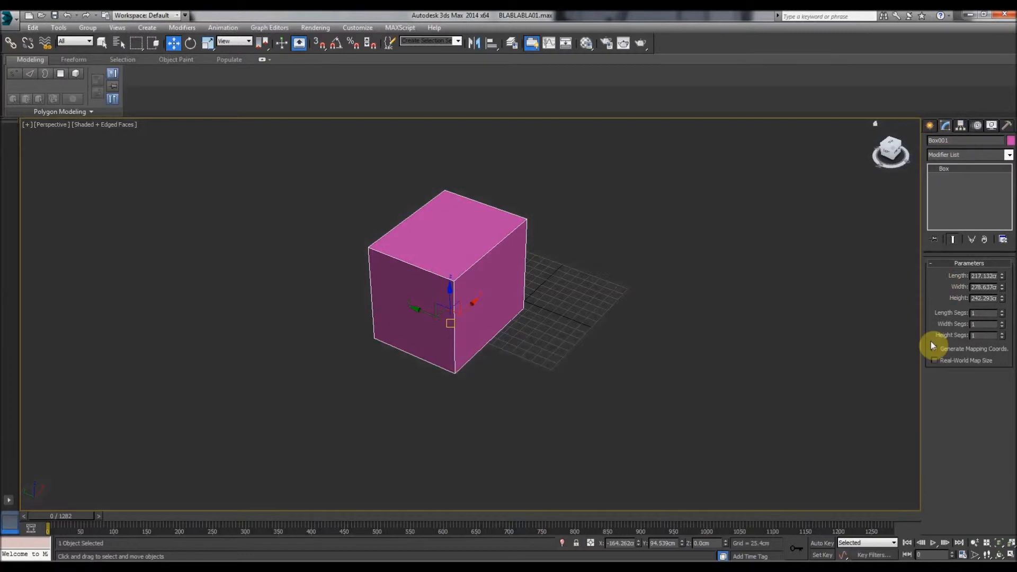
pyautogui.click(934, 348)
pyautogui.click(935, 141)
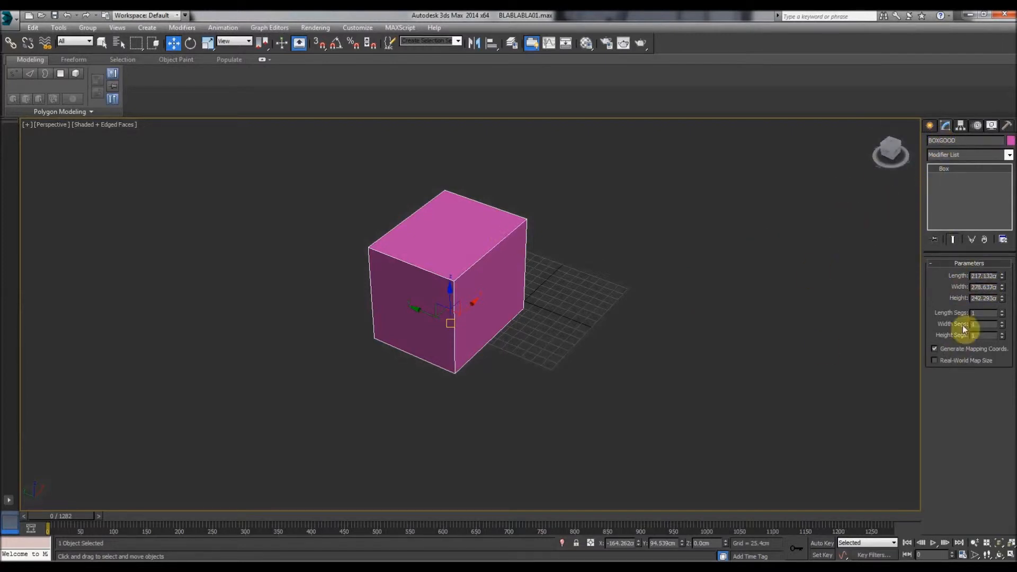
# Step: Resize BOXGOOD to about 287 cm long, 295 cm wide and 286 cm high, with 4 length segments and 5 width segments
pyautogui.moveTo(1002, 276)
pyautogui.mouseDown()
pyautogui.moveTo(1000, 227)
pyautogui.moveTo(1002, 289)
pyautogui.mouseUp()
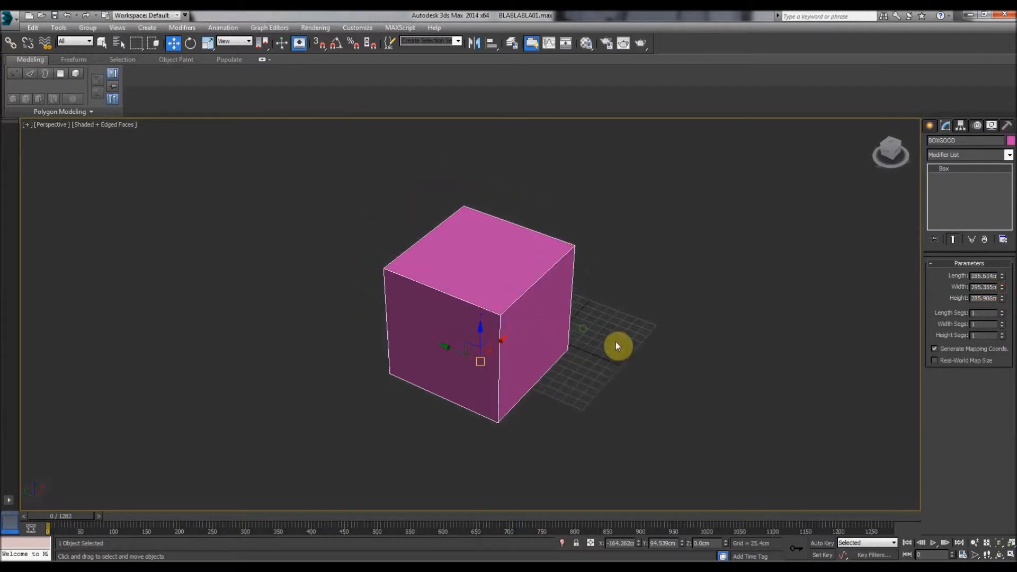
pyautogui.scroll(3, 592, 304)
pyautogui.moveTo(1003, 316); pyautogui.dragTo(1003, 327)
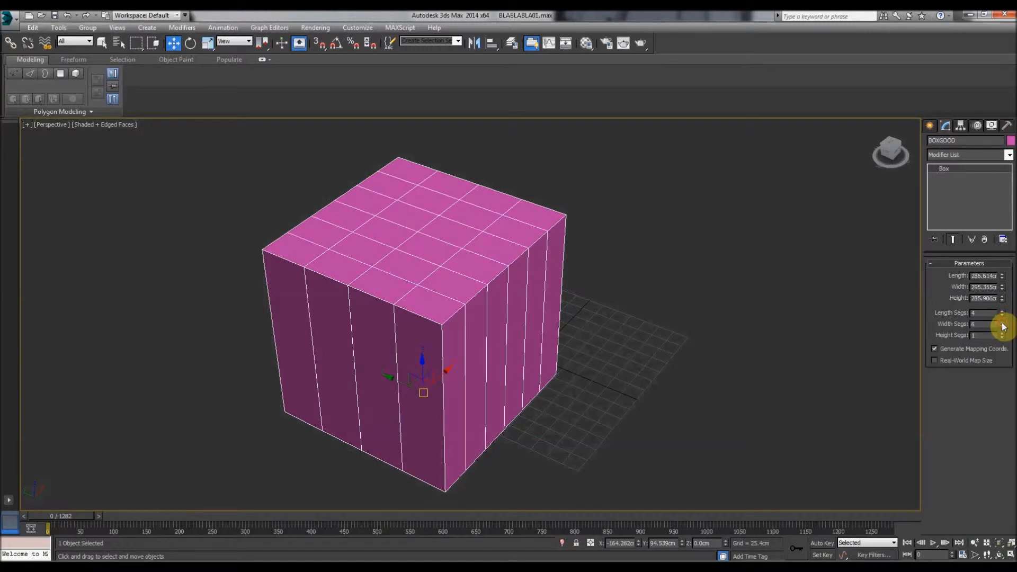
pyautogui.click(1002, 327)
pyautogui.rightClick(387, 268)
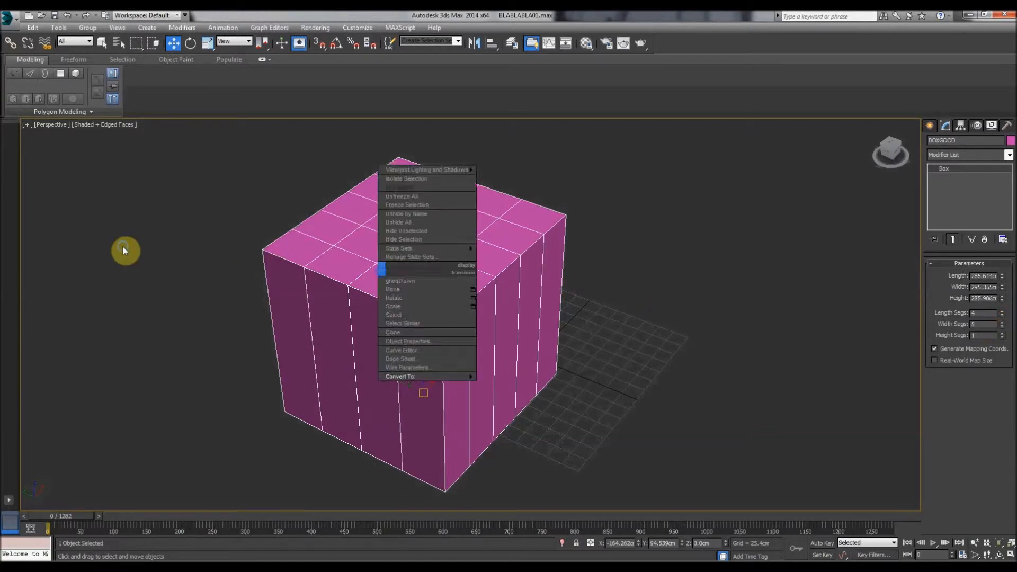
pyautogui.rightClick(169, 272)
pyautogui.click(80, 273)
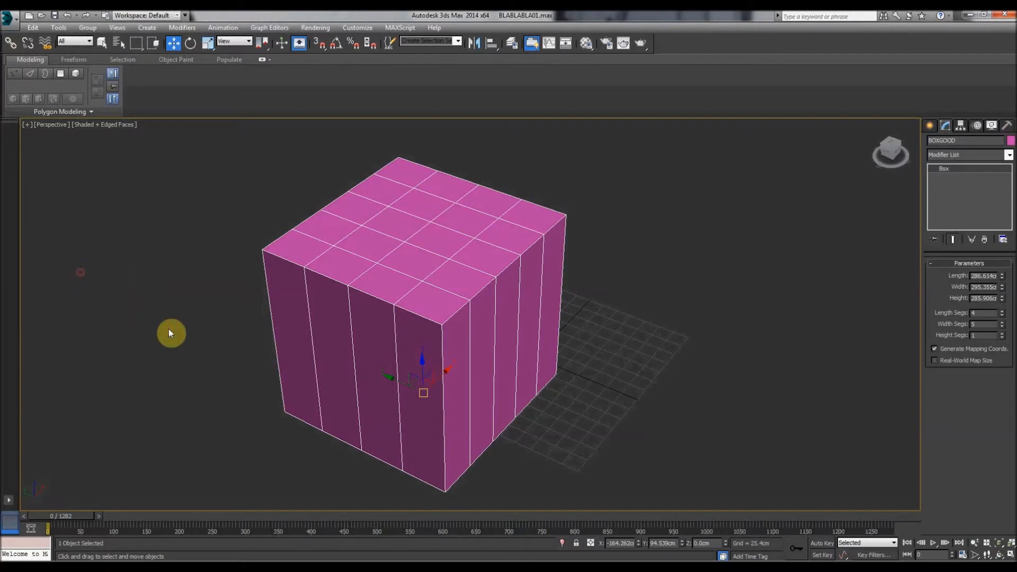
# Step: Toggle the Edged Faces display with the box selected and deselected, leaving it off with nothing selected
pyautogui.press('F4')
pyautogui.press('F4')
pyautogui.click(473, 197)
pyautogui.press('F4')
pyautogui.click(170, 225)
pyautogui.moveTo(375, 252); pyautogui.dragTo(410, 255, button='middle')
pyautogui.press('F4')
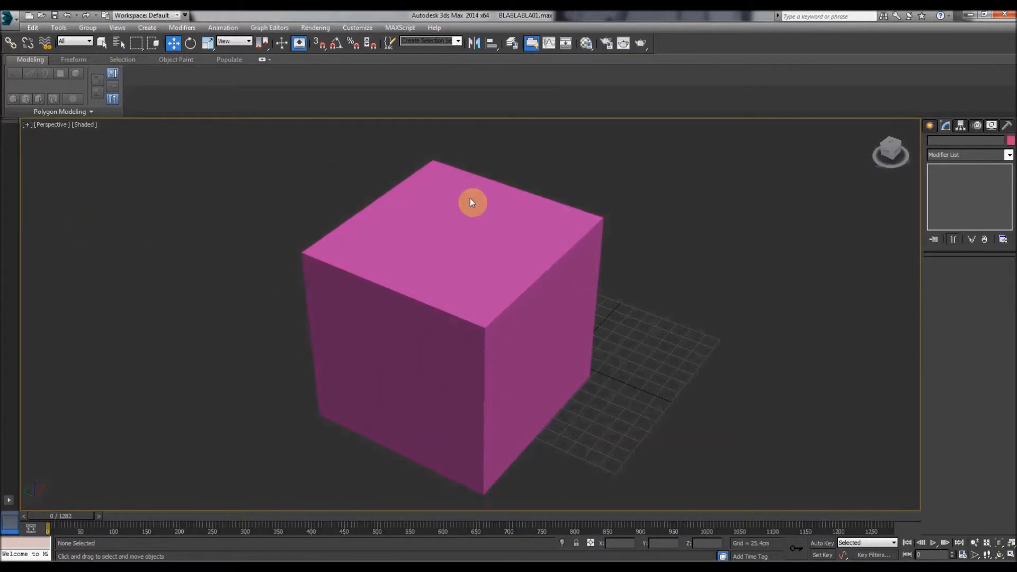
# Step: Reselect BOXGOOD and compare its shading with and without Edged Faces, leaving the edges on and the box selected
pyautogui.click(376, 288)
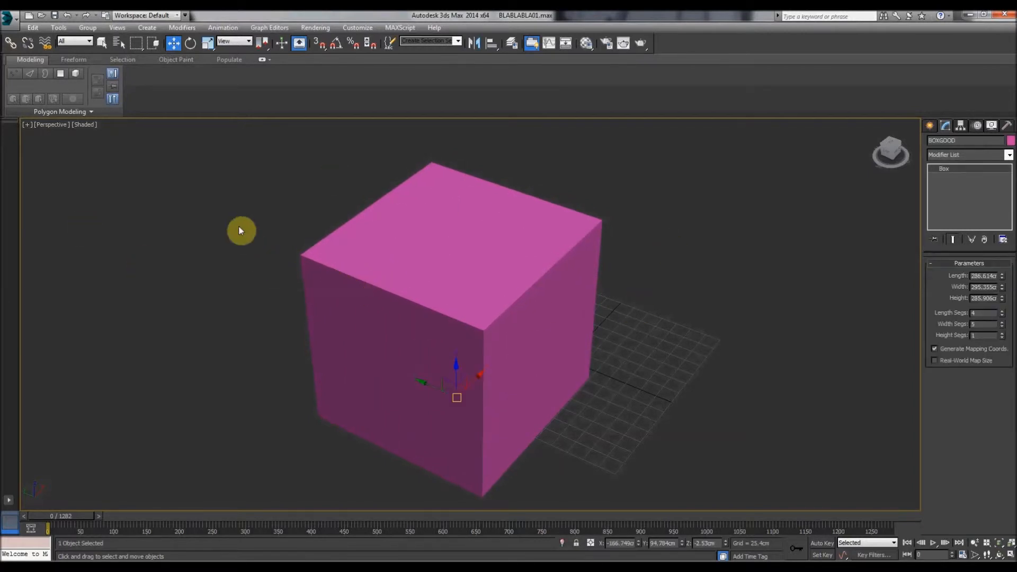
pyautogui.press('F4')
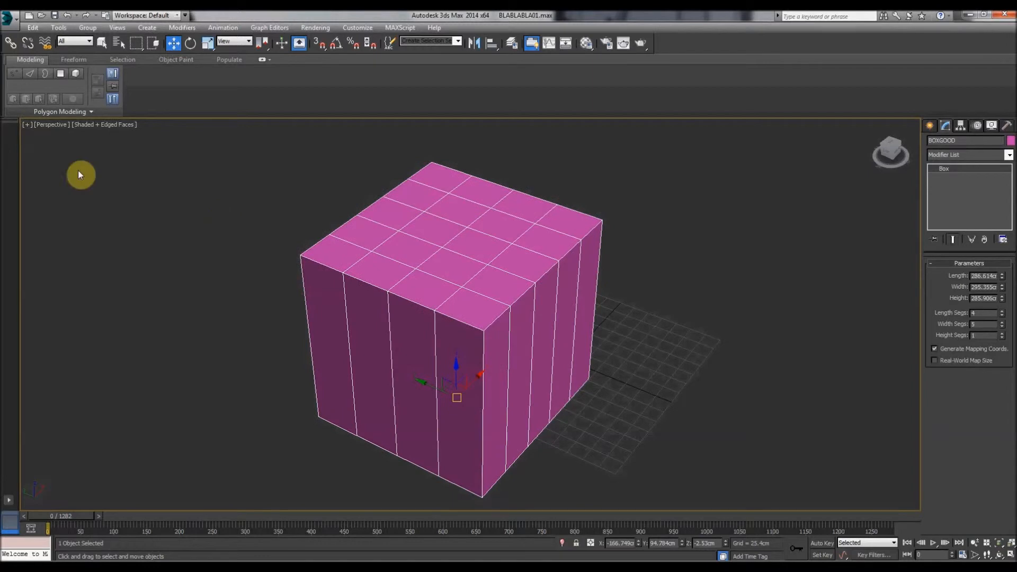
pyautogui.press('F4')
pyautogui.press('F4')
pyautogui.click(651, 314)
pyautogui.click(390, 295)
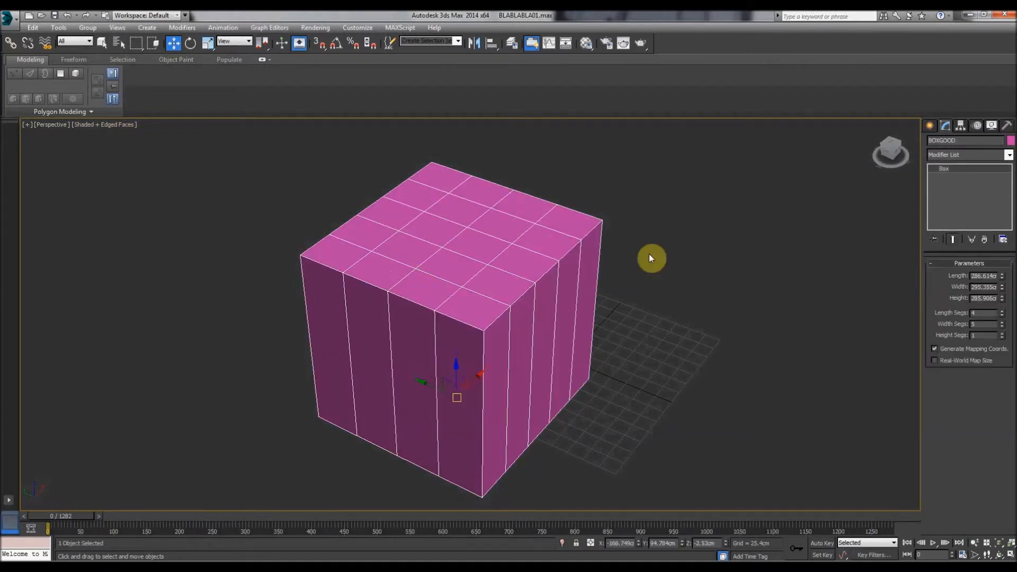
# Step: Reduce BOXGOOD's length segments and width segments to 3 each
pyautogui.moveTo(370, 316); pyautogui.dragTo(355, 316, button='middle')
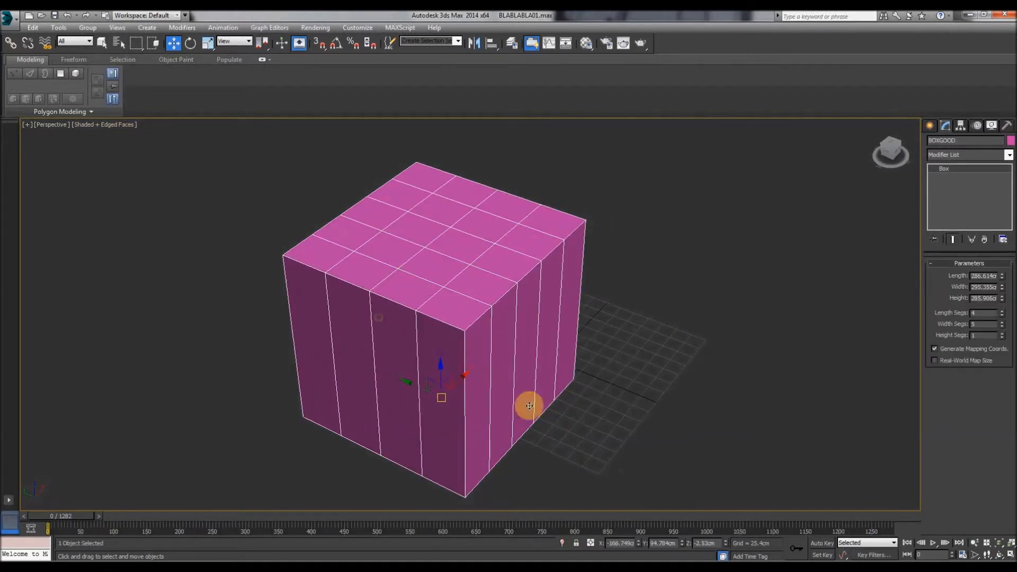
pyautogui.click(1002, 315)
pyautogui.click(1002, 315)
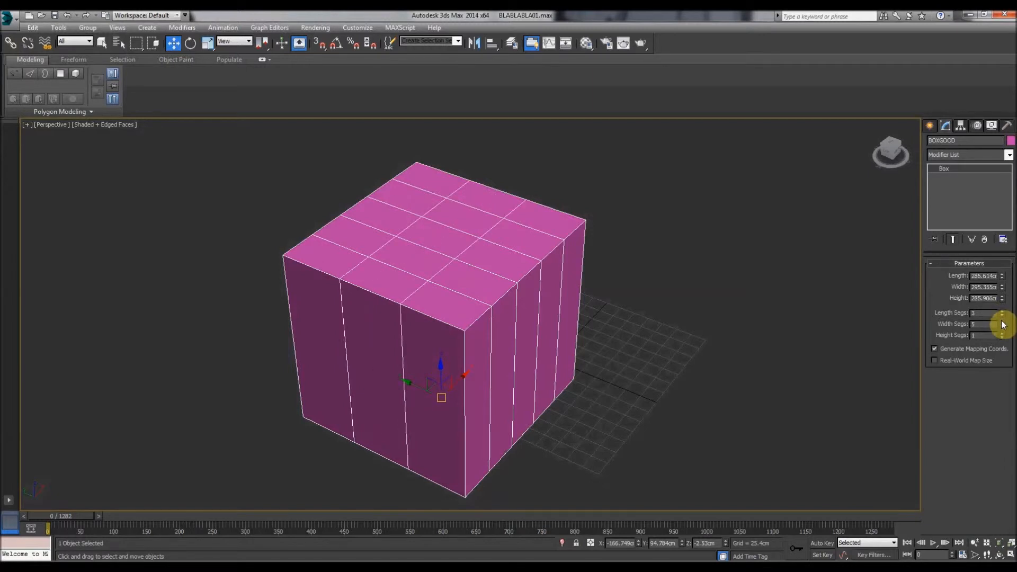
pyautogui.click(1002, 327)
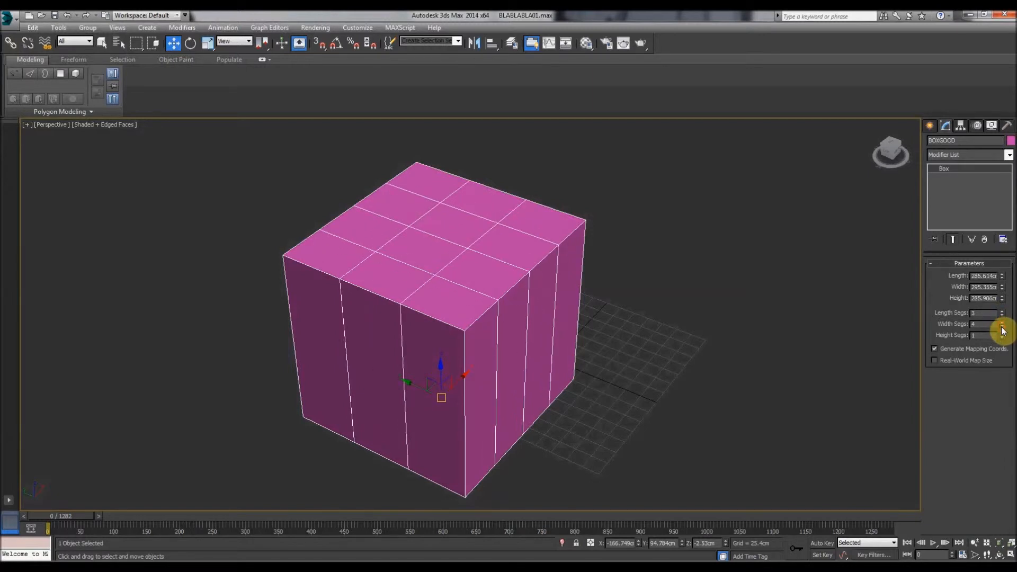
pyautogui.click(1001, 327)
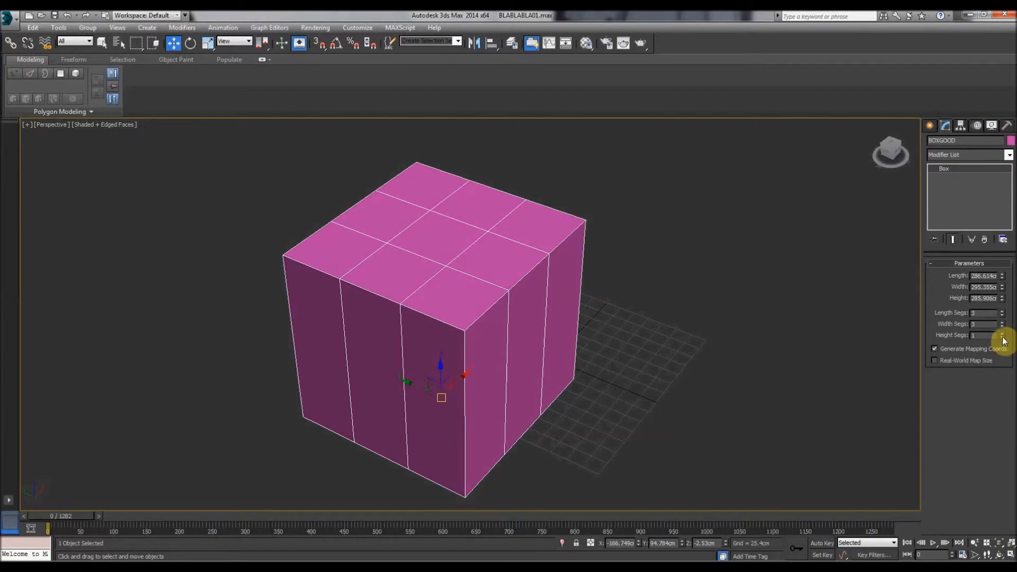
# Step: Increase BOXGOOD's height segments to 3 and keep the box selected
pyautogui.click(1002, 333)
pyautogui.click(818, 330)
pyautogui.click(455, 317)
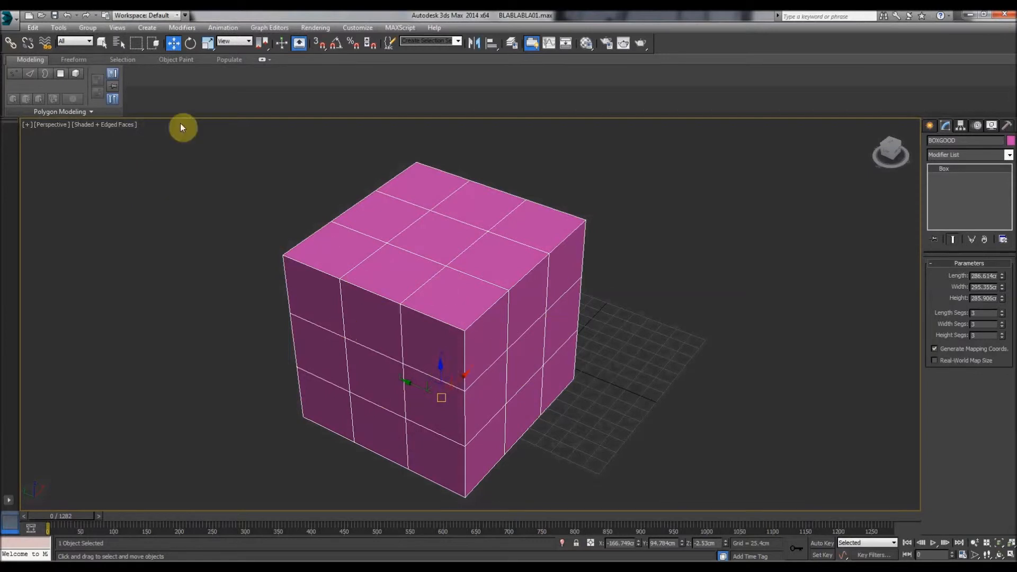
# Step: Examine the box's three-by-three segment grid on its visible sides from different viewing positions
pyautogui.moveTo(363, 254); pyautogui.dragTo(432, 277, button='middle')
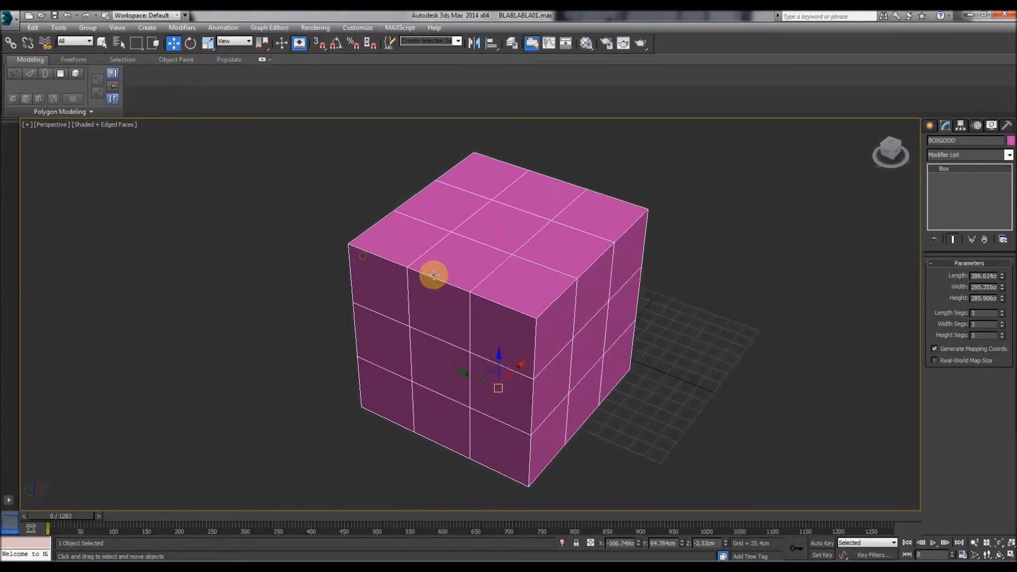
pyautogui.press('Up')
pyautogui.press('Right')
pyautogui.press('Down')
pyautogui.press('Left')
pyautogui.press('Down')
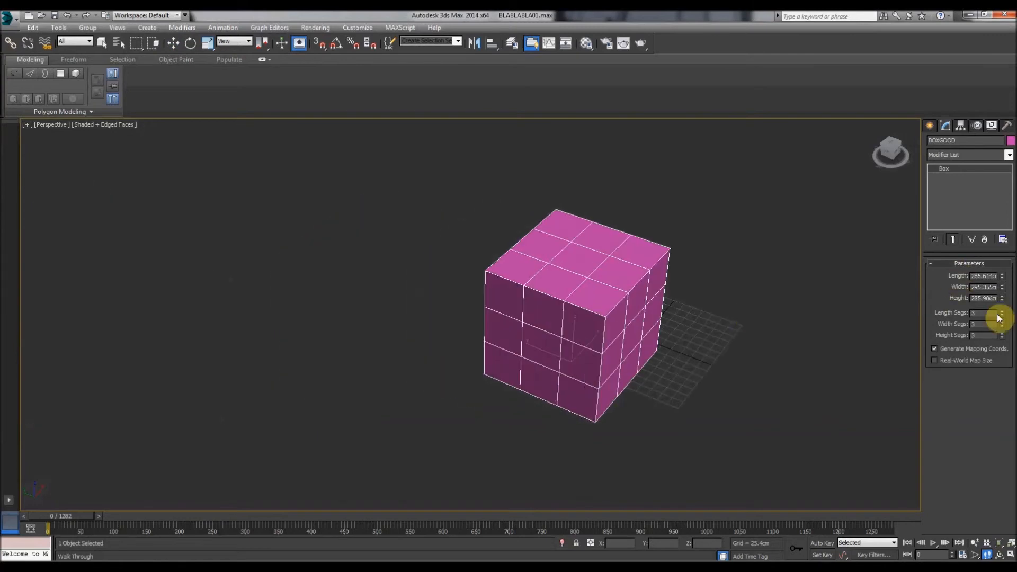
pyautogui.hotkey('shift', 'z')
pyautogui.hotkey('shift', 'z')
pyautogui.hotkey('shift', 'z')
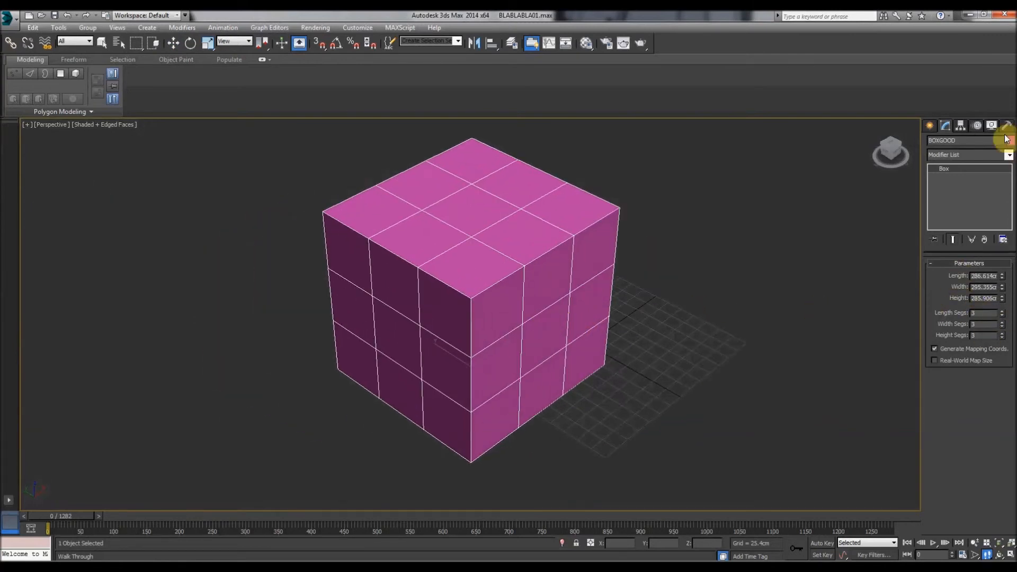
# Step: Look through the modifiers available for BOXGOOD without applying any
pyautogui.click(1009, 155)
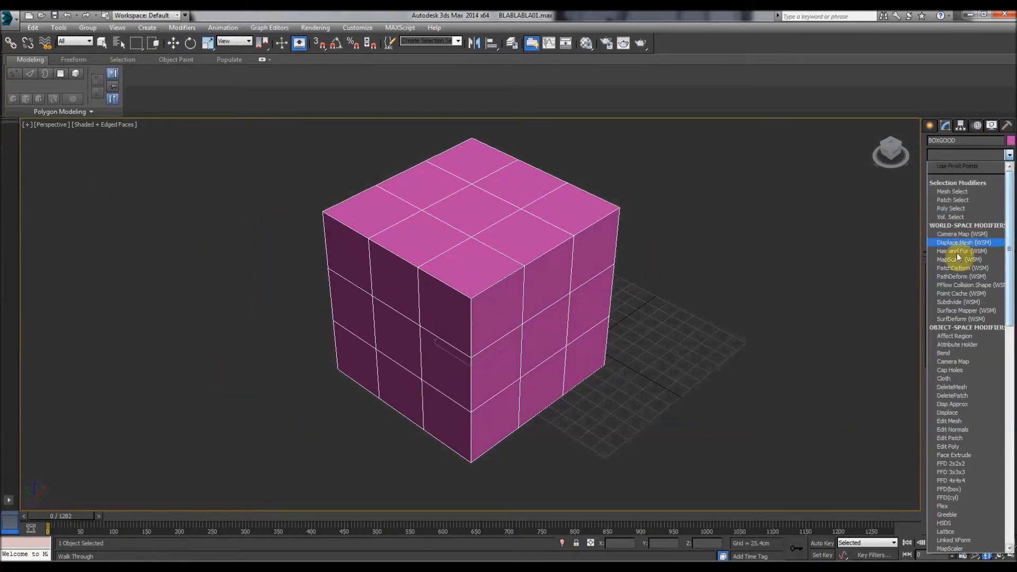
pyautogui.click(974, 353)
pyautogui.moveTo(990, 283)
pyautogui.mouseDown()
pyautogui.moveTo(979, 227)
pyautogui.moveTo(978, 359)
pyautogui.moveTo(981, 226)
pyautogui.moveTo(983, 302)
pyautogui.moveTo(983, 284)
pyautogui.mouseUp()
pyautogui.click(984, 241)
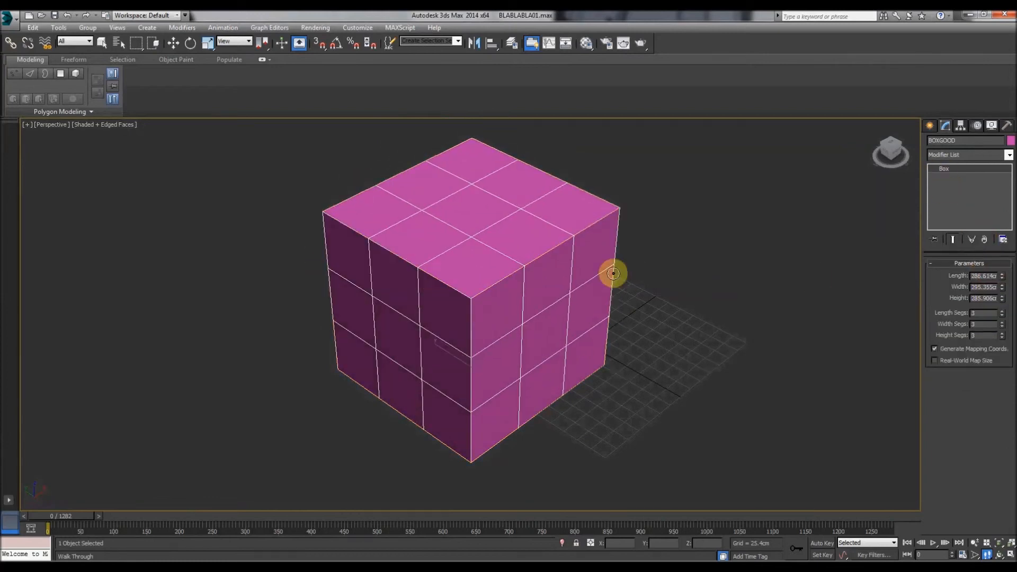
# Step: Convert BOXGOOD to an Editable Poly and reselect it to show its sub-object options
pyautogui.press('w')
pyautogui.click(210, 284)
pyautogui.click(470, 255)
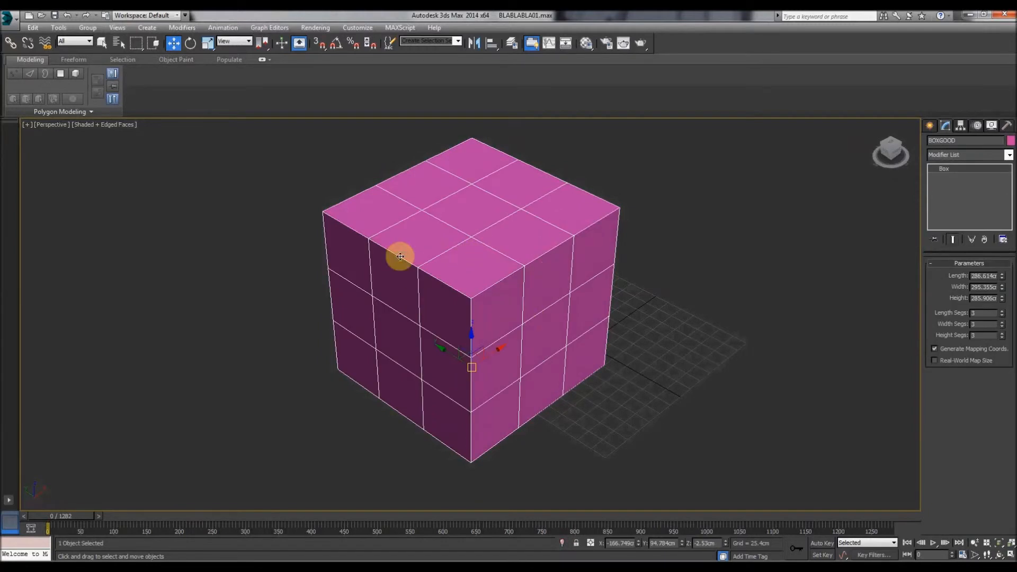
pyautogui.moveTo(400, 257); pyautogui.dragTo(396, 268, button='middle')
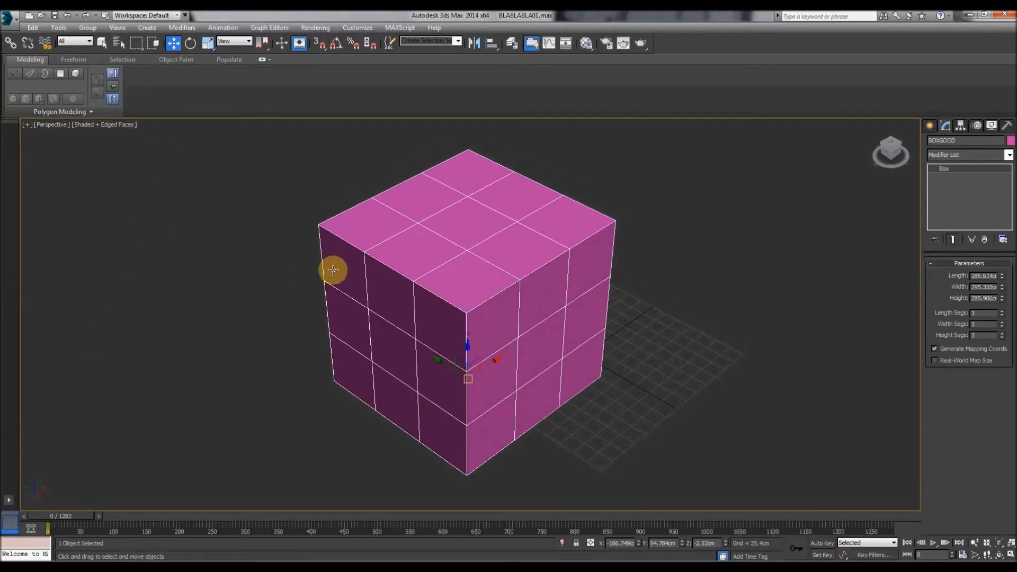
pyautogui.rightClick(519, 274)
pyautogui.moveTo(566, 384)
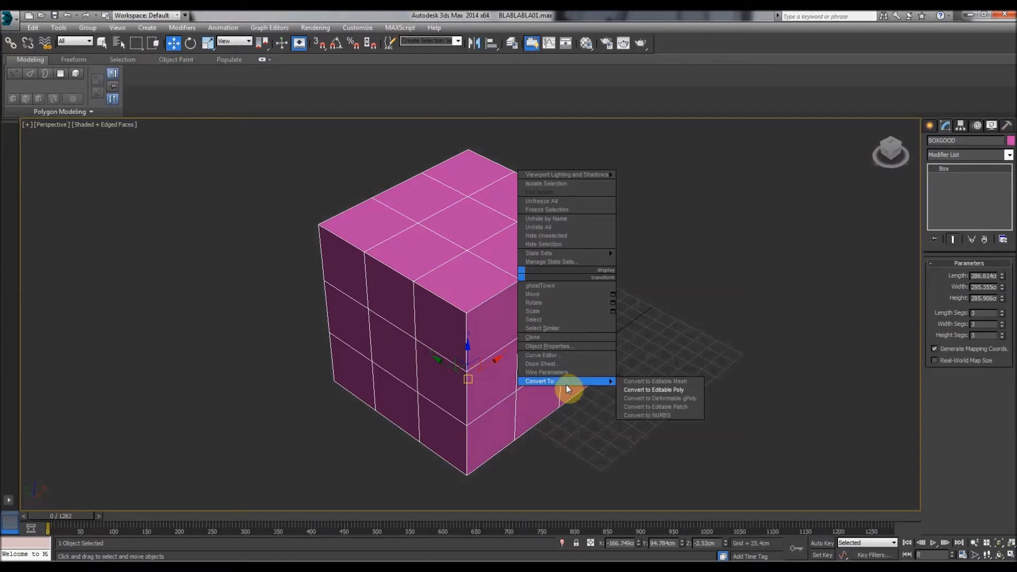
pyautogui.click(643, 390)
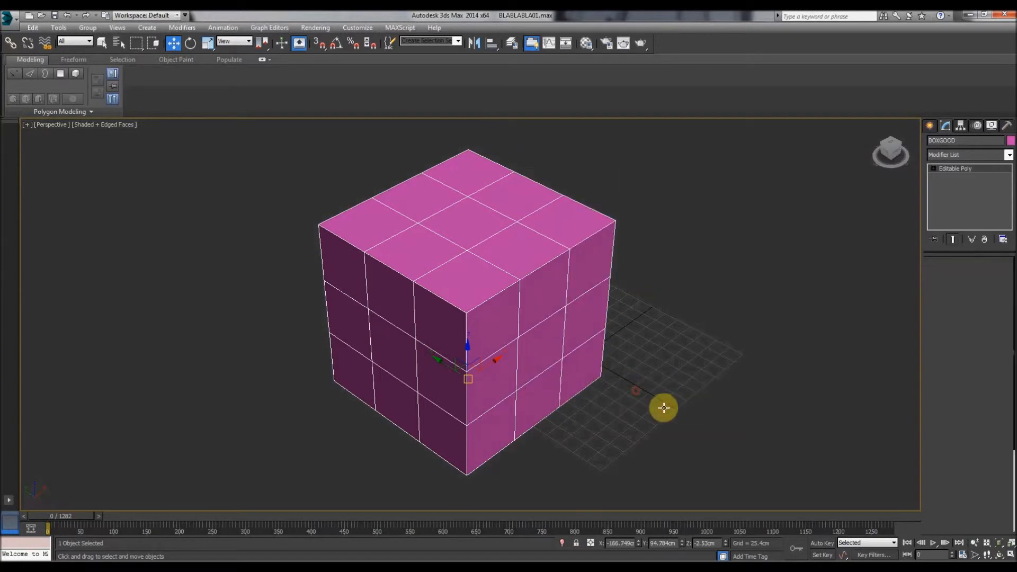
pyautogui.click(719, 350)
pyautogui.click(447, 265)
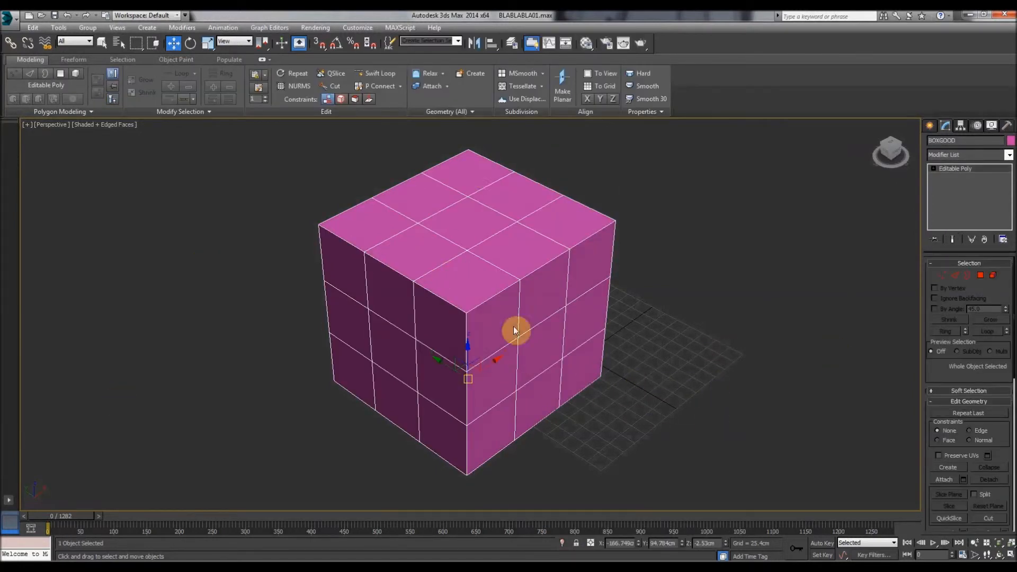
# Step: Select BOXGOOD's upper corner vertex at Vertex level and an adjoining top edge at Edge level
pyautogui.click(938, 275)
pyautogui.click(613, 218)
pyautogui.click(959, 274)
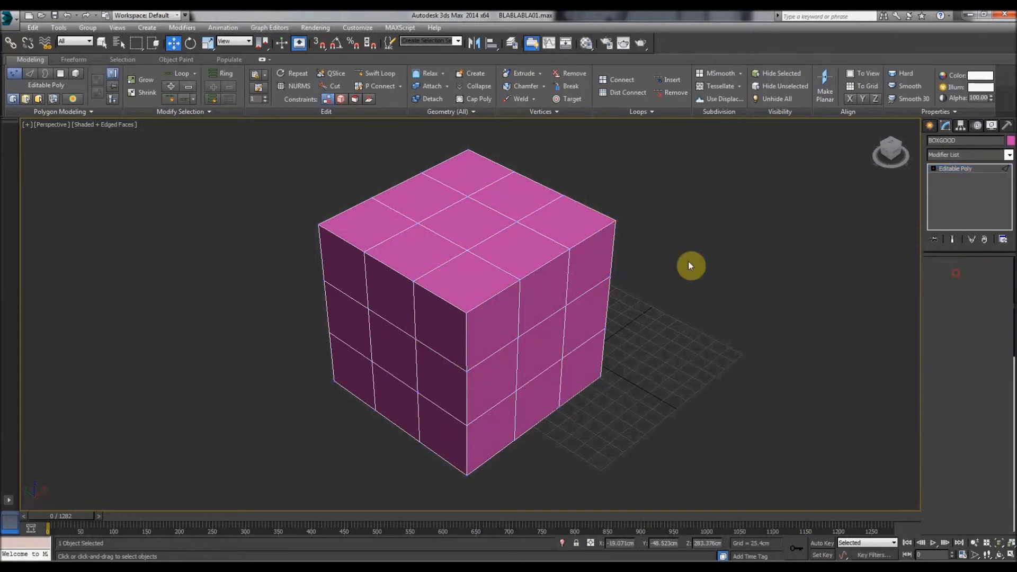
pyautogui.click(591, 233)
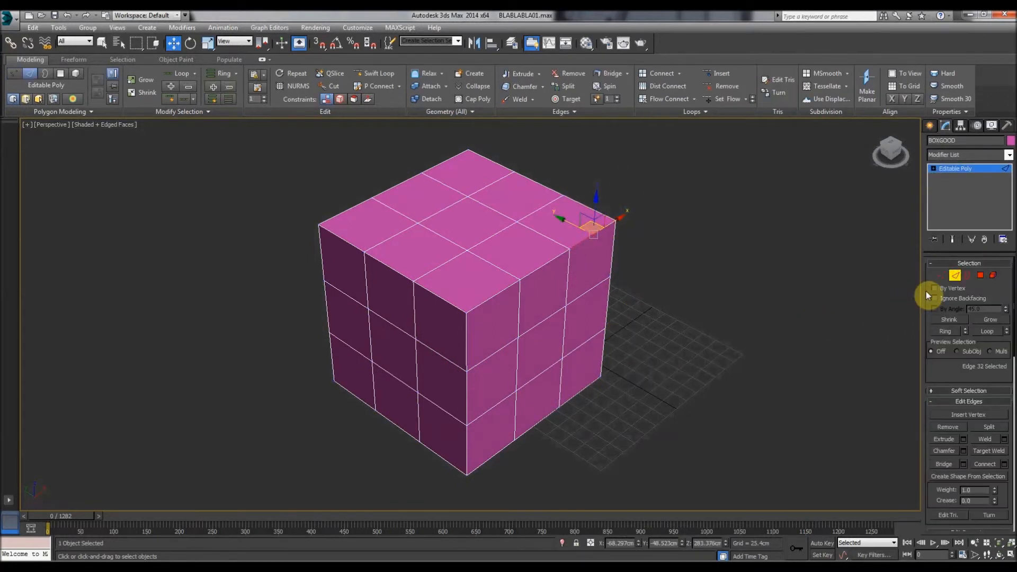
# Step: Check the Border level, then delete the upper middle polygon of BOXGOOD's front-right side at Polygon level
pyautogui.click(965, 275)
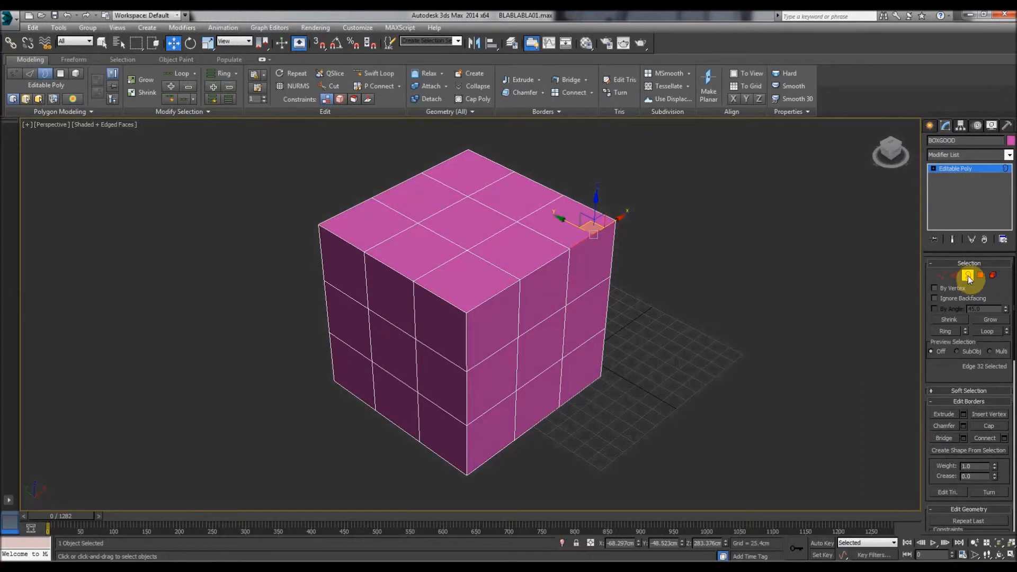
pyautogui.click(981, 276)
pyautogui.click(536, 294)
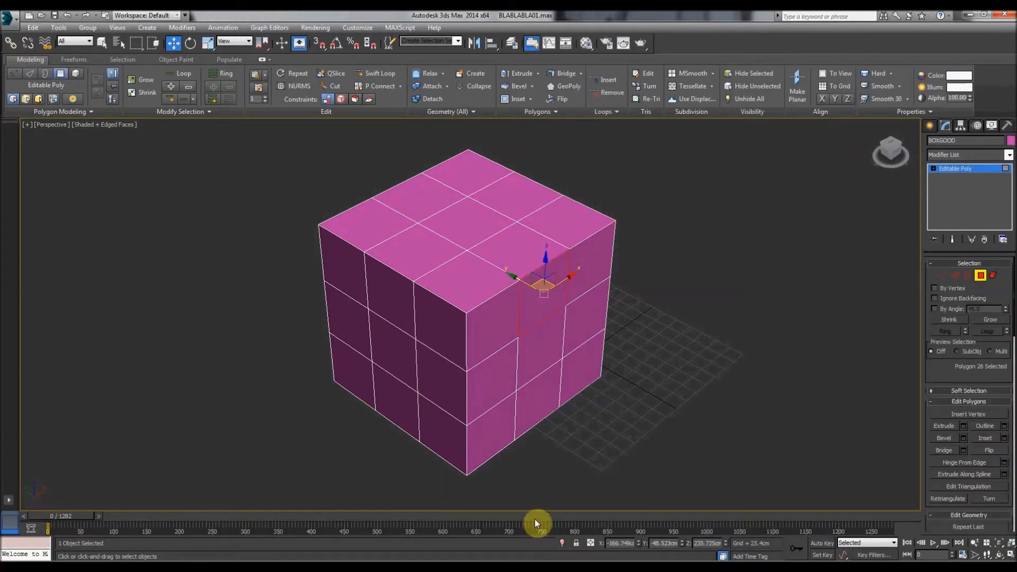
pyautogui.press('Delete')
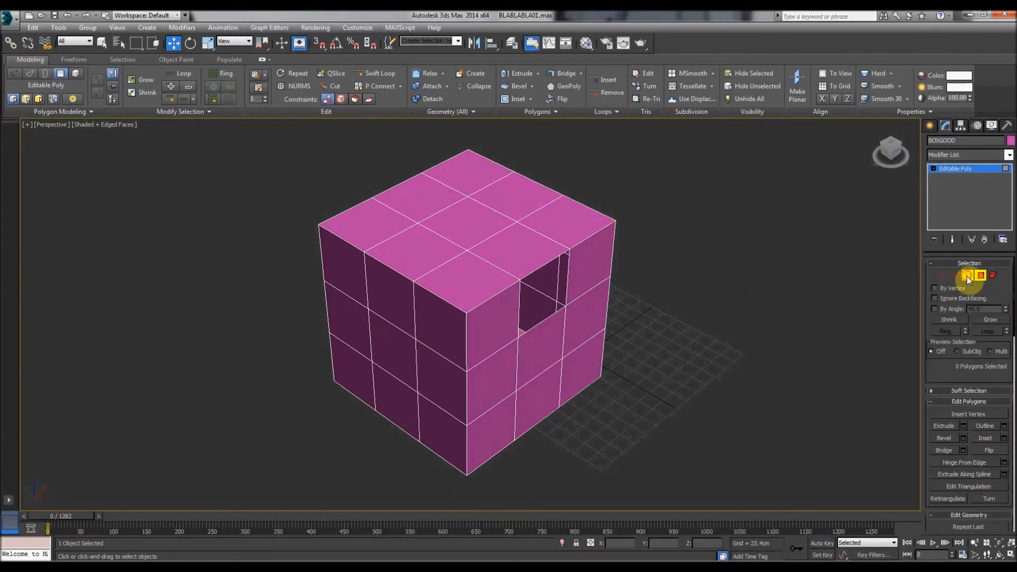
# Step: Select the open border around the hole in the front-right side, then leave Border level
pyautogui.click(968, 276)
pyautogui.click(593, 315)
pyautogui.click(564, 305)
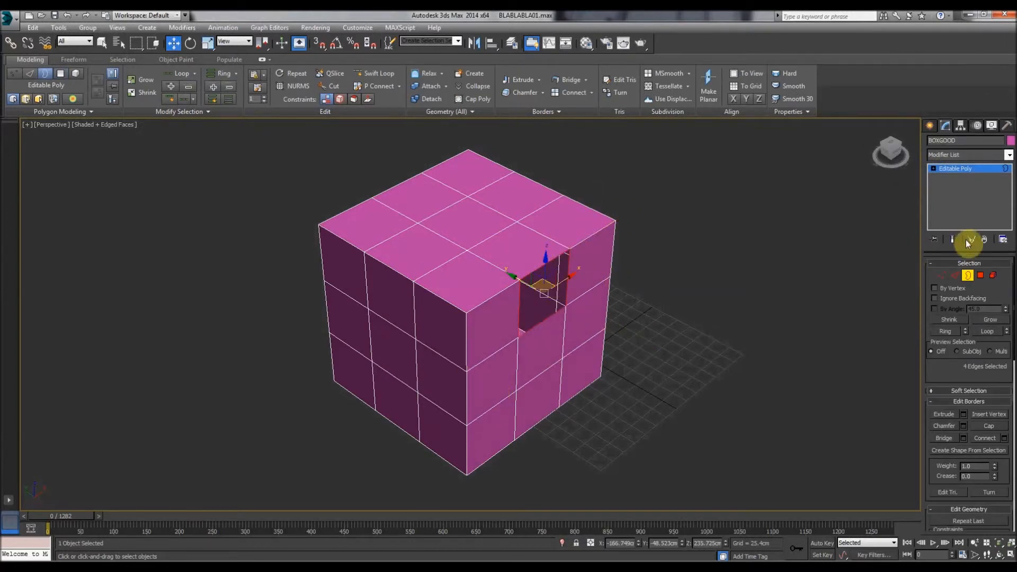
pyautogui.click(969, 276)
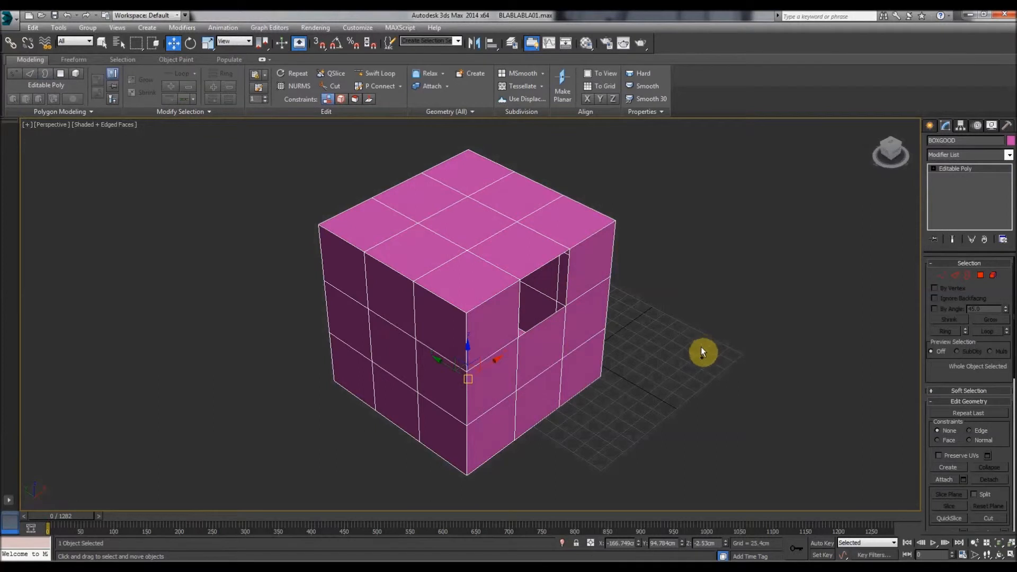
# Step: Undo the polygon deletion and reselect BOXGOOD
pyautogui.hotkey('ctrl', 'z')
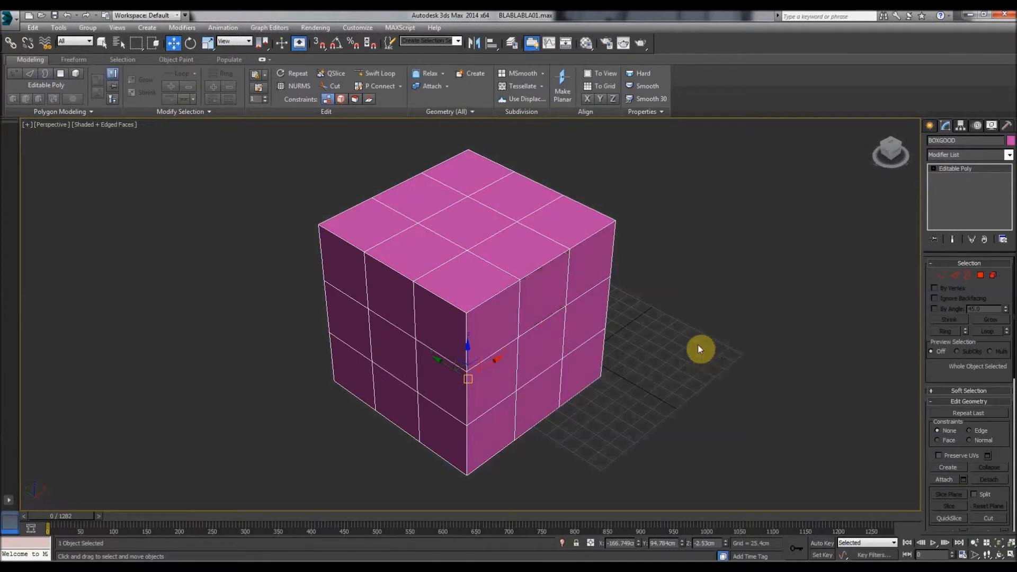
pyautogui.click(681, 303)
pyautogui.click(538, 284)
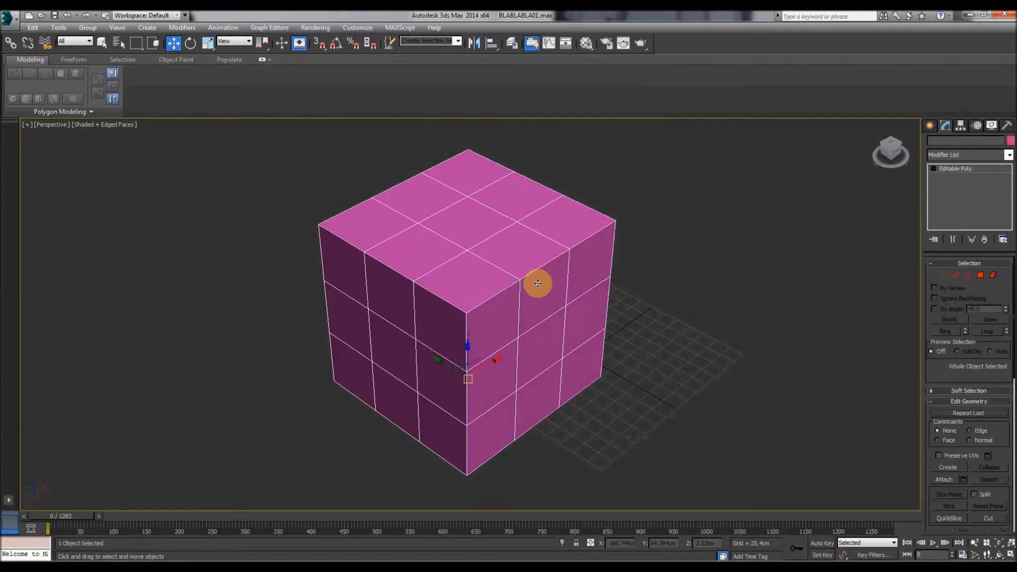
# Step: Select the upper middle polygon of BOXGOOD's front-right side at Polygon level
pyautogui.click(980, 275)
pyautogui.click(536, 308)
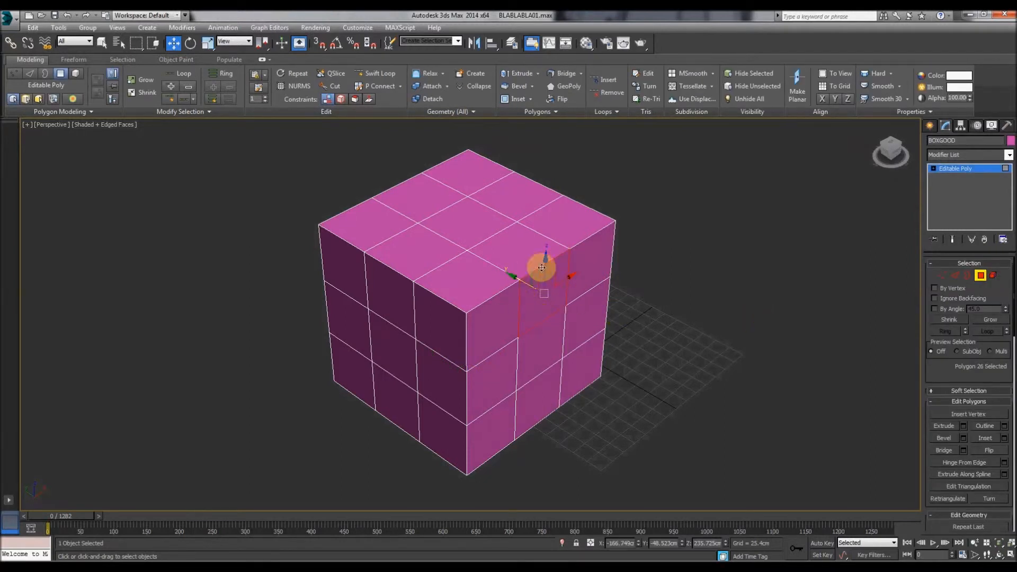
pyautogui.click(686, 292)
pyautogui.press('Up')
pyautogui.press('w')
pyautogui.click(470, 364)
pyautogui.click(797, 403)
pyautogui.press('Up')
pyautogui.press('Down')
pyautogui.press('Up')
pyautogui.press('Up')
pyautogui.press('w')
pyautogui.click(483, 328)
pyautogui.click(560, 311)
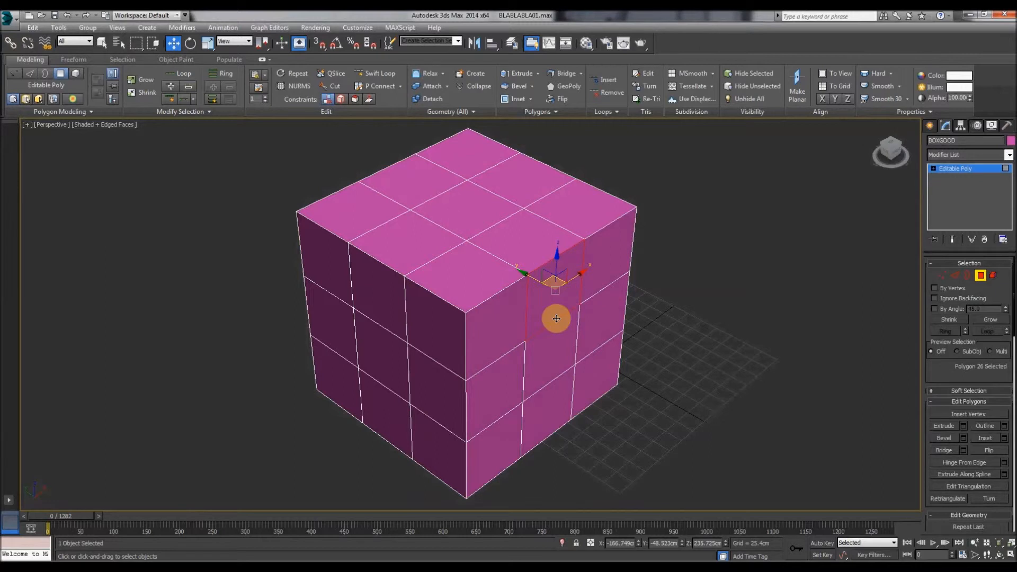
# Step: Clear the polygon selection and pick the same upper middle polygon again for a closer look
pyautogui.click(755, 288)
pyautogui.press('Up')
pyautogui.press('Down')
pyautogui.press('Up')
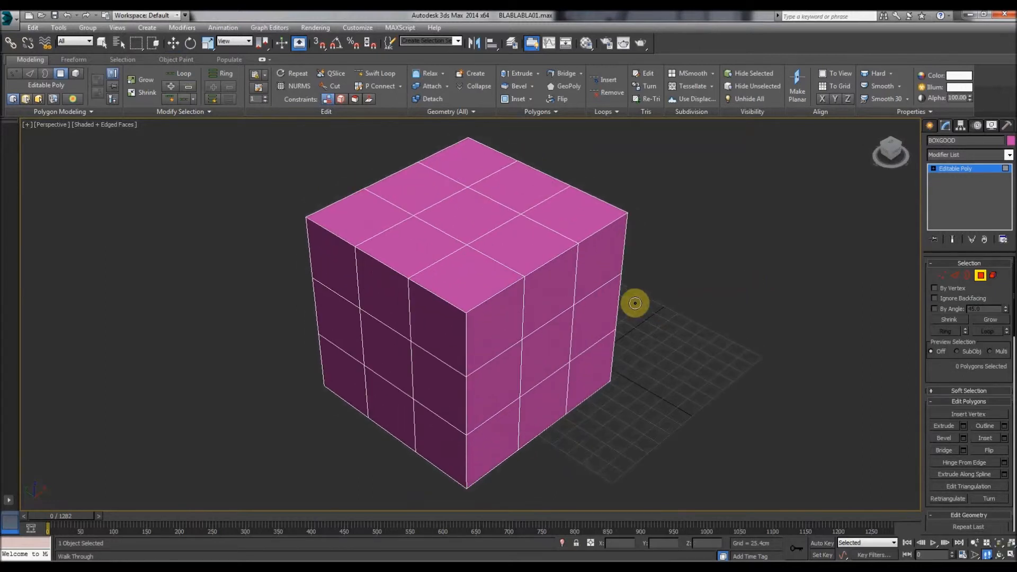
pyautogui.press('Up')
pyautogui.press('w')
pyautogui.click(566, 311)
pyautogui.press('Up')
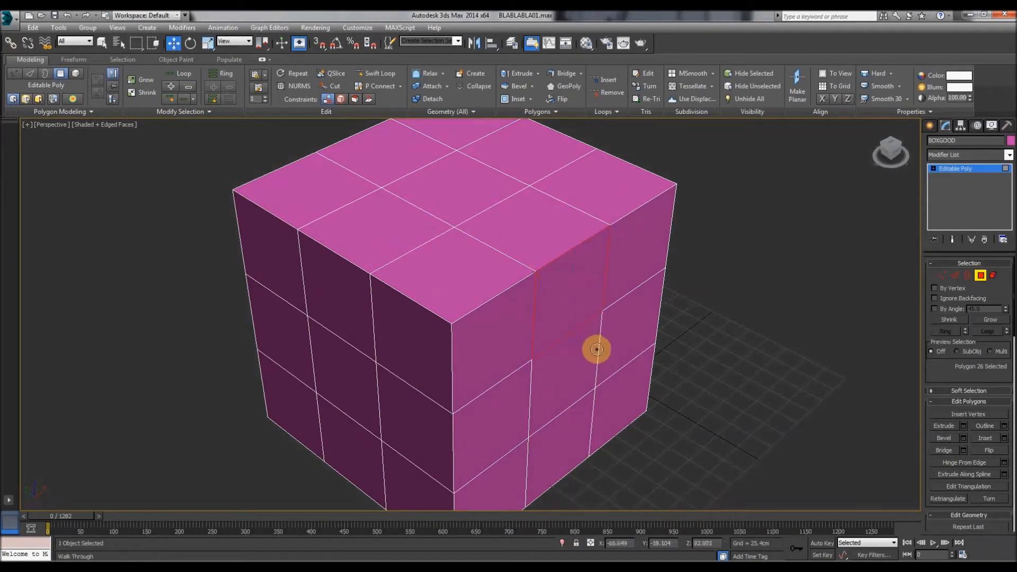
pyautogui.press('Down')
pyautogui.press('Up')
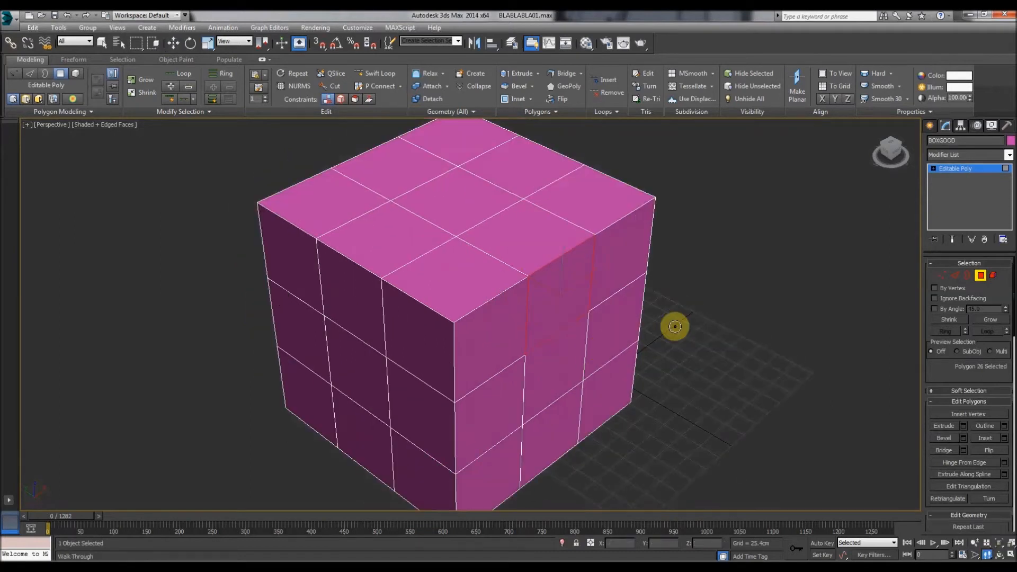
# Step: Select the whole box as one element at Element level, then leave that level
pyautogui.click(994, 278)
pyautogui.click(590, 340)
pyautogui.click(991, 277)
pyautogui.scroll(-3, 495, 343)
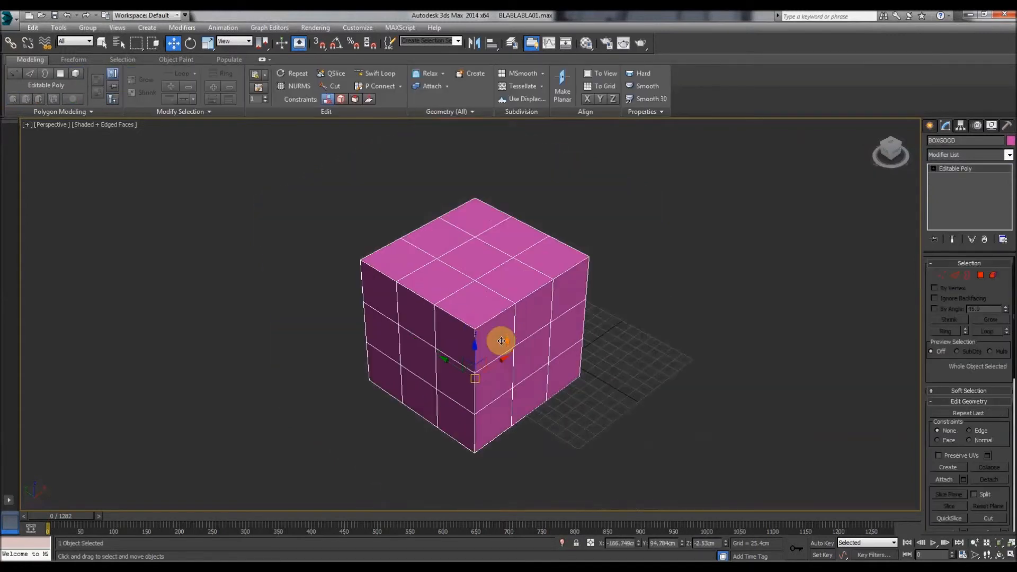
# Step: Extrude the bottom middle polygon of BOXGOOD's front-right side outward into a protruding block
pyautogui.click(981, 278)
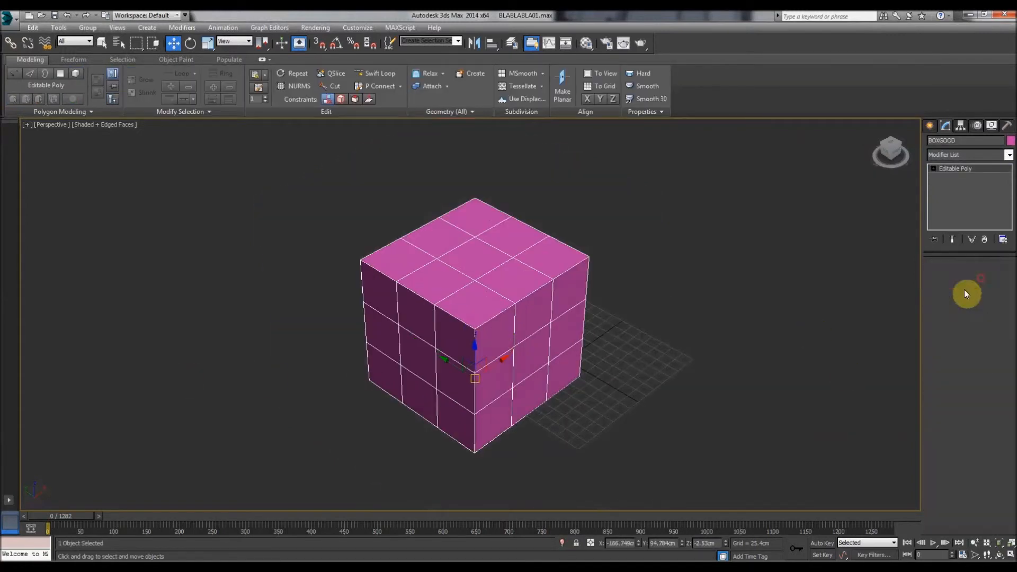
pyautogui.click(744, 391)
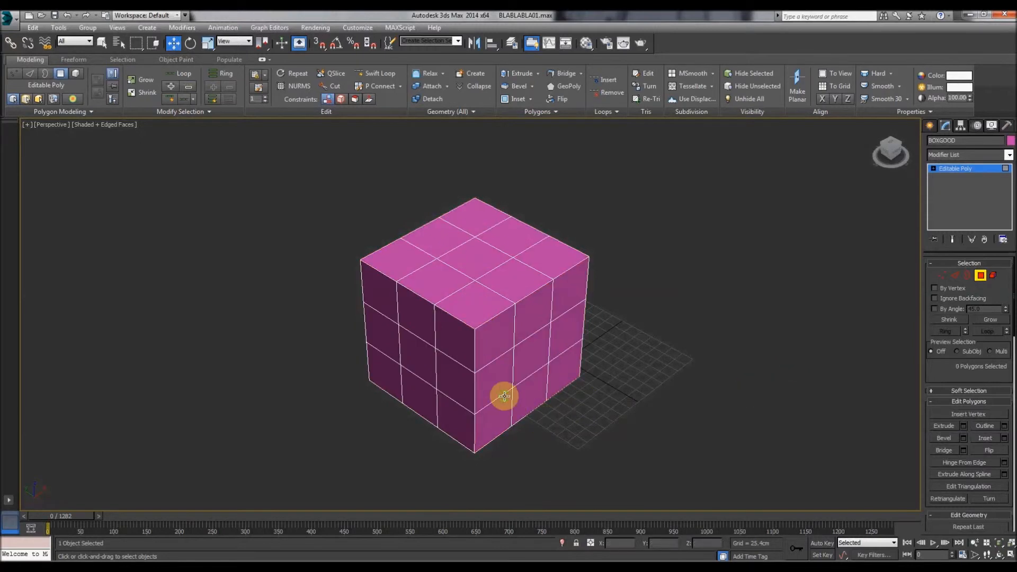
pyautogui.scroll(3, 503, 395)
pyautogui.scroll(-3, 504, 403)
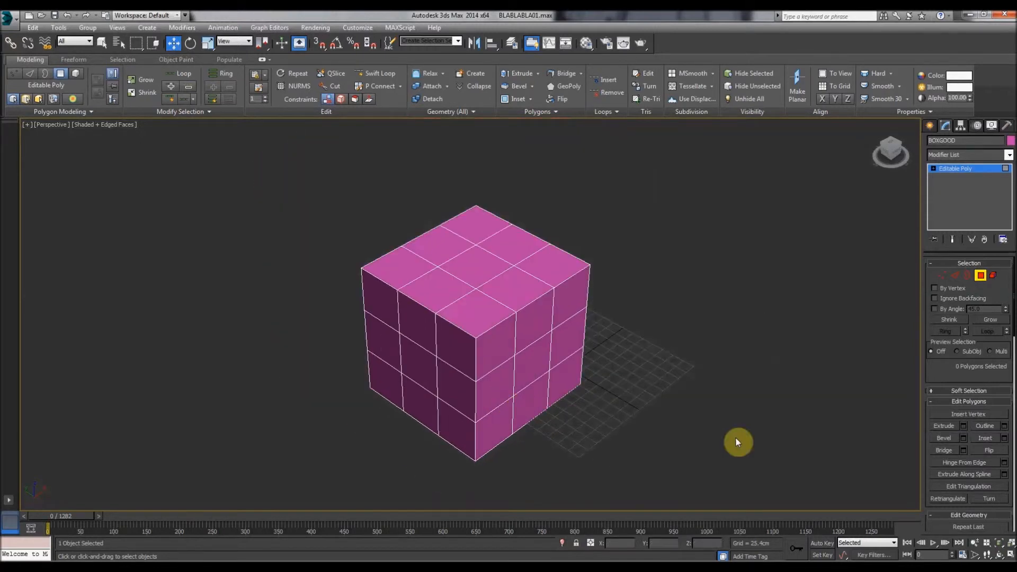
pyautogui.click(530, 397)
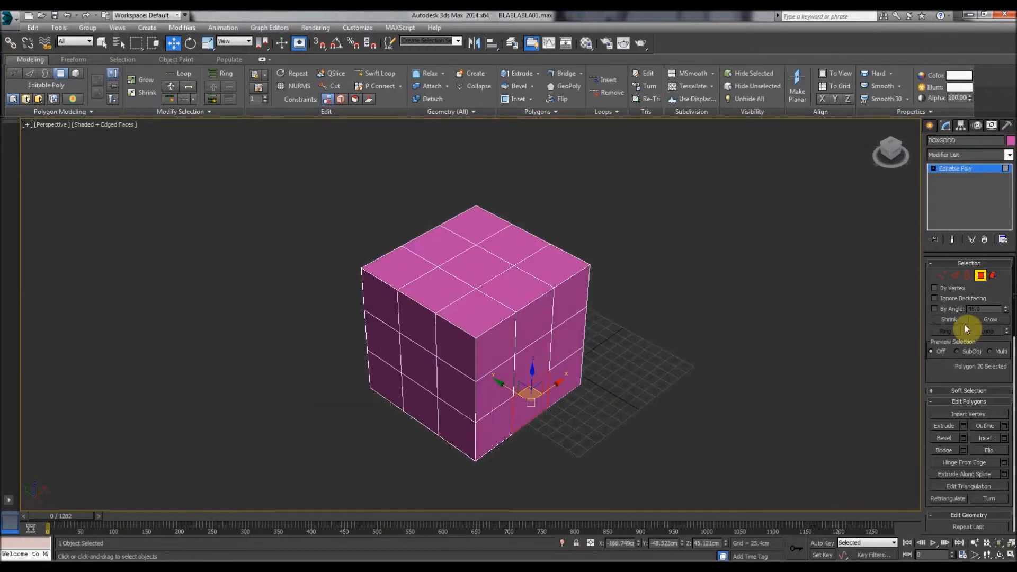
pyautogui.click(963, 426)
pyautogui.moveTo(478, 335); pyautogui.dragTo(484, 300)
pyautogui.moveTo(481, 337); pyautogui.dragTo(472, 385)
pyautogui.click(477, 352)
# Step: Move the upper corner vertex outward to X about 74 cm and a front-left top-edge vertex to X about -352 cm
pyautogui.click(941, 275)
pyautogui.moveTo(590, 265); pyautogui.dragTo(623, 242)
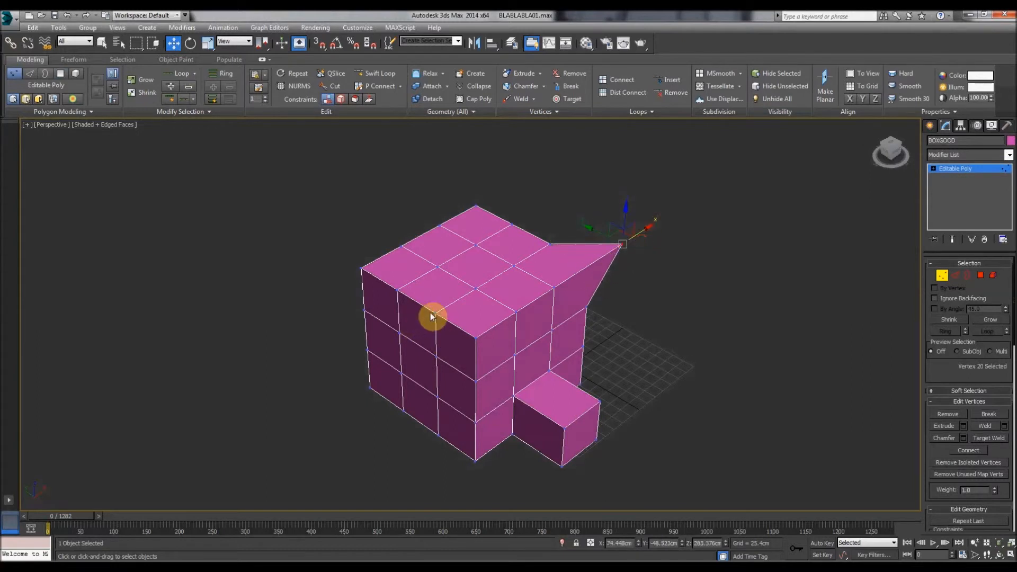
pyautogui.moveTo(436, 312); pyautogui.dragTo(577, 286)
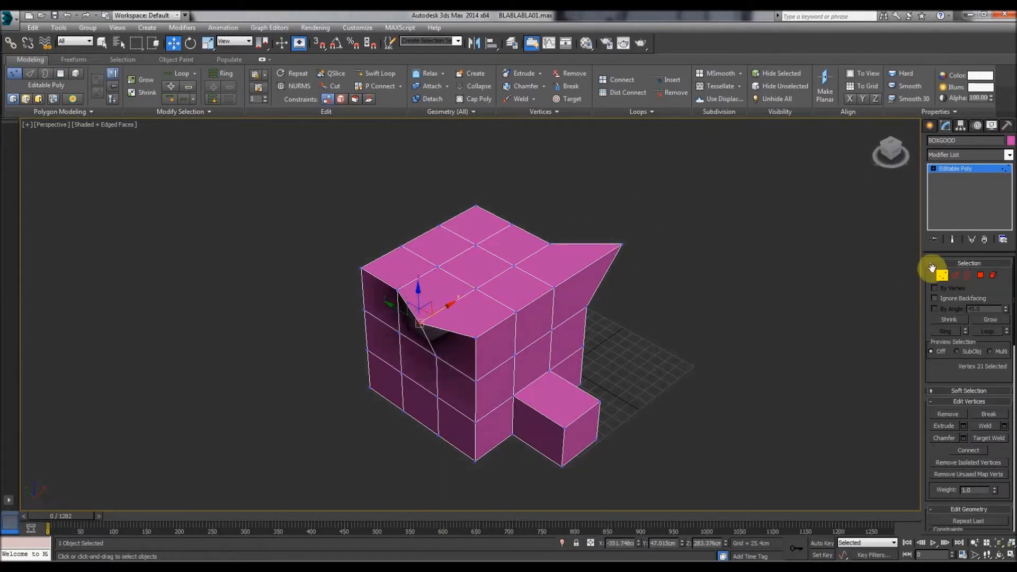
# Step: Raise an interior edge of the top face into a ridge, leave Edge level and reselect the whole box
pyautogui.click(957, 277)
pyautogui.click(457, 242)
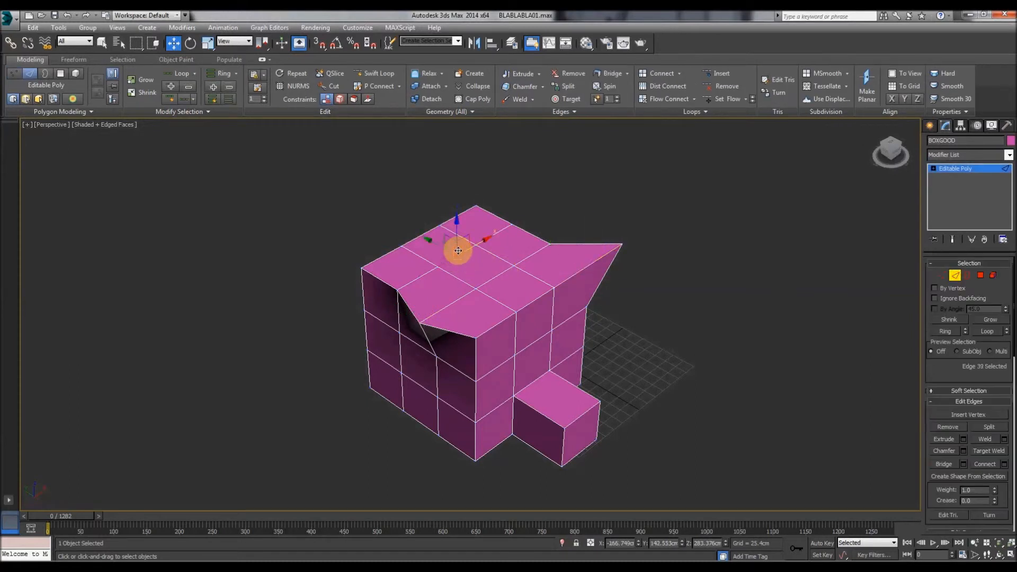
pyautogui.moveTo(458, 224); pyautogui.dragTo(450, 171)
pyautogui.click(309, 215)
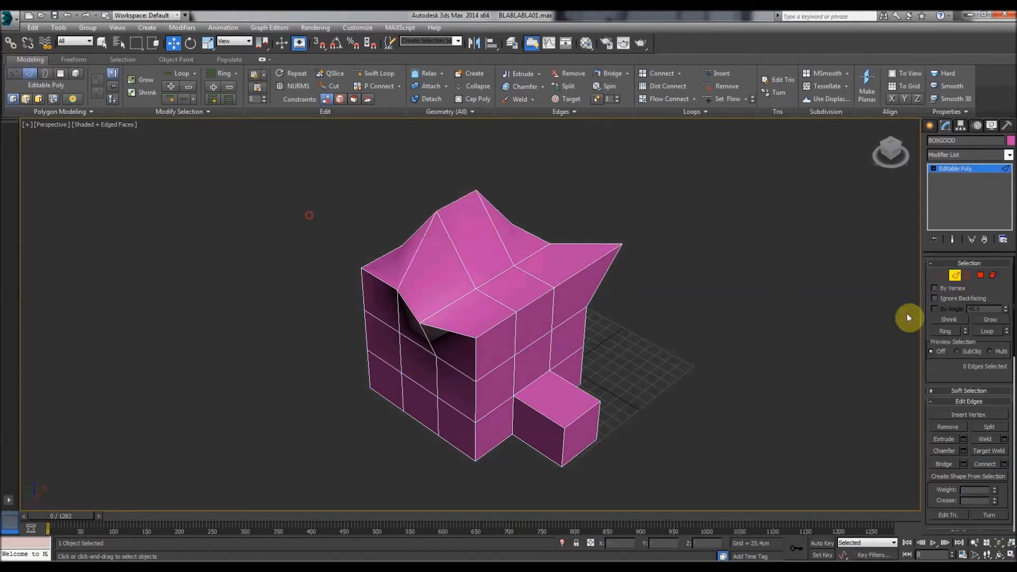
pyautogui.click(956, 279)
pyautogui.click(758, 293)
pyautogui.scroll(-4, 490, 384)
pyautogui.moveTo(447, 394); pyautogui.dragTo(394, 389, button='middle')
pyautogui.click(454, 364)
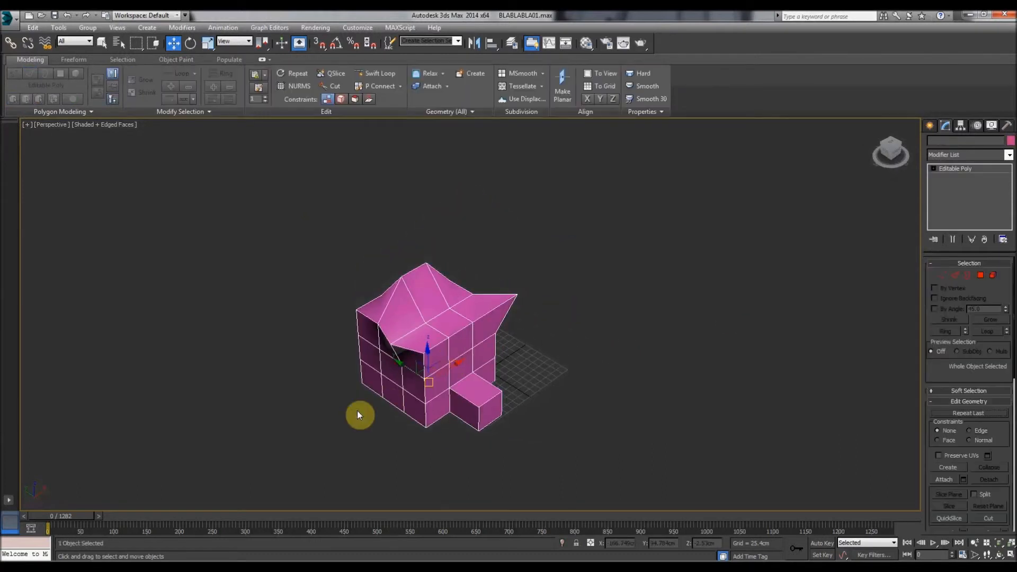
# Step: Delete the deformed box and create a new box about 298 cm long, 295 cm wide and 246 cm high with three segments per side
pyautogui.scroll(2, 355, 408)
pyautogui.press('Delete')
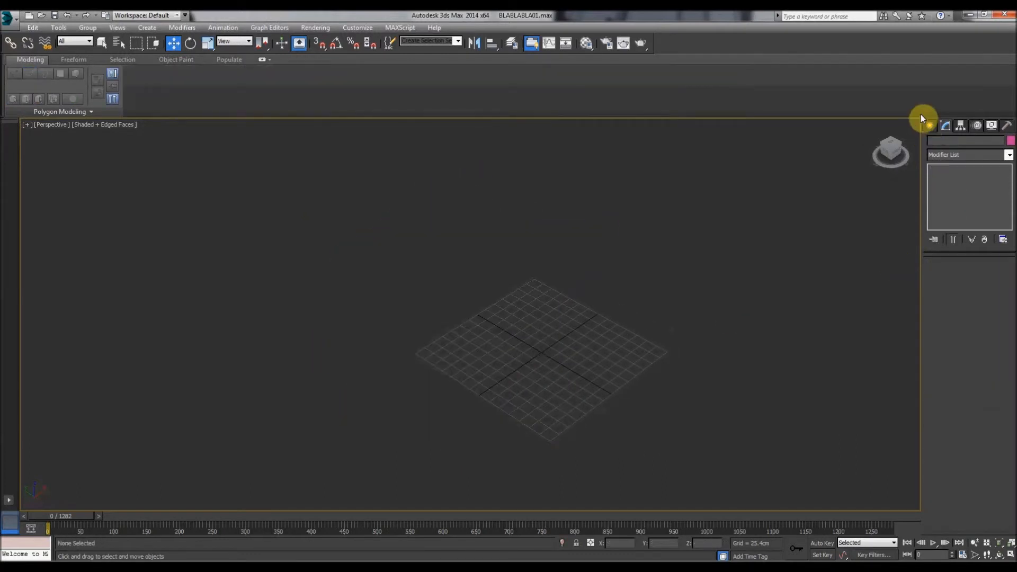
pyautogui.click(930, 125)
pyautogui.moveTo(558, 417); pyautogui.dragTo(549, 281)
pyautogui.click(543, 189)
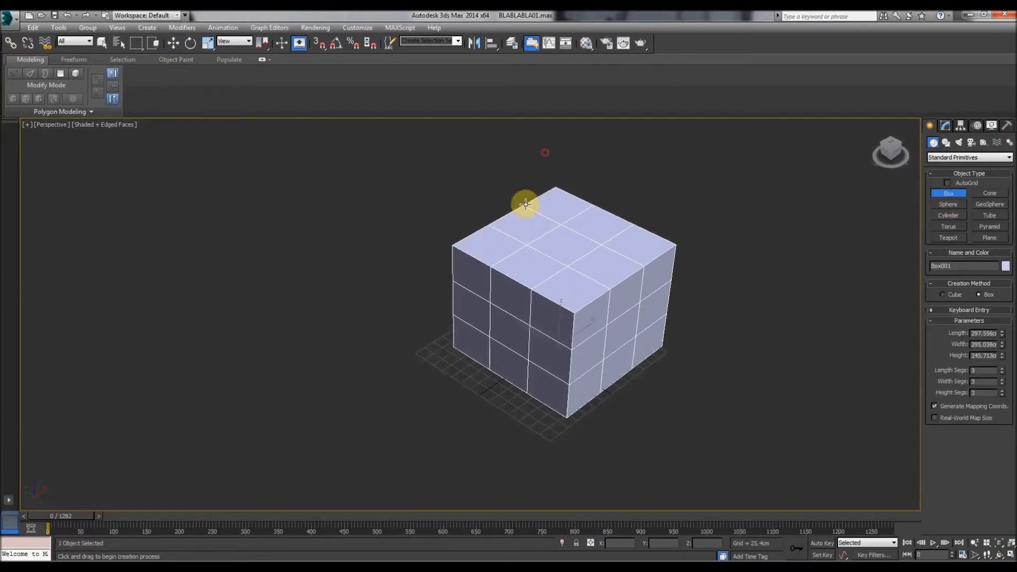
# Step: Convert the new box to an Editable Poly
pyautogui.press('w')
pyautogui.rightClick(573, 328)
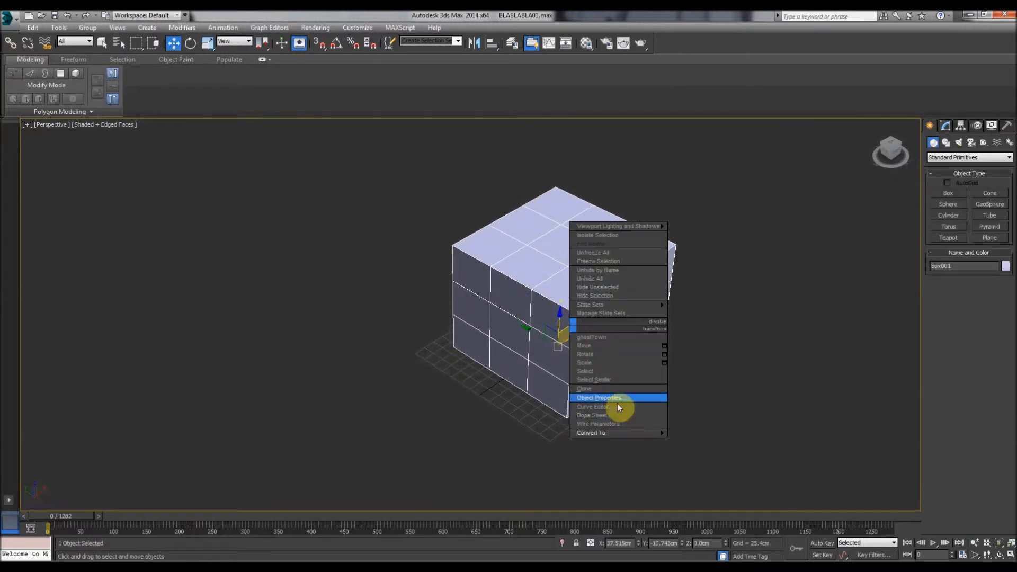
pyautogui.moveTo(614, 434)
pyautogui.click(251, 410)
pyautogui.click(594, 348)
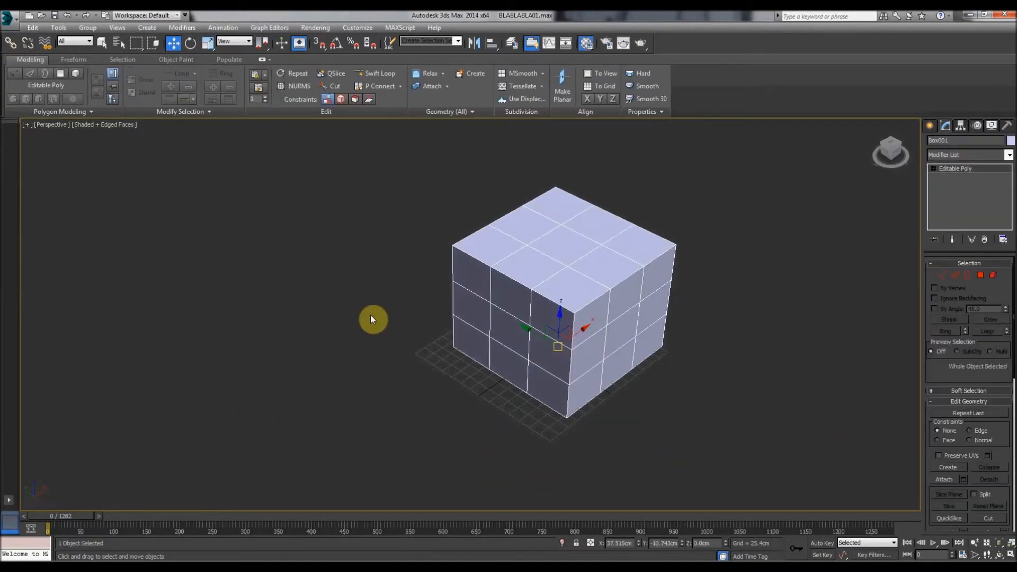
# Step: Apply the grey 06 - Default material to the box, deselect it and move the Material Editor clear of the model
pyautogui.press('m')
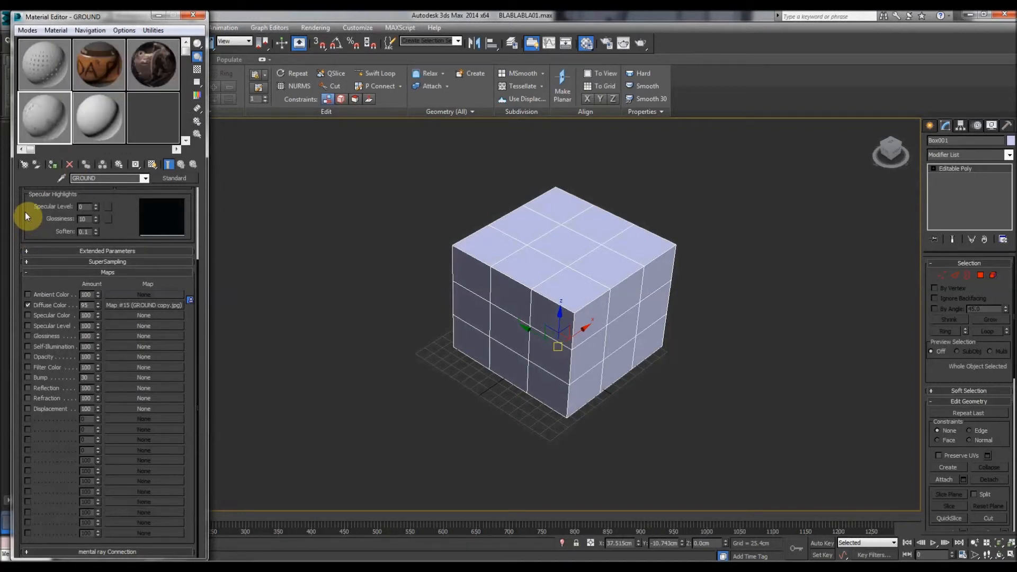
pyautogui.click(98, 123)
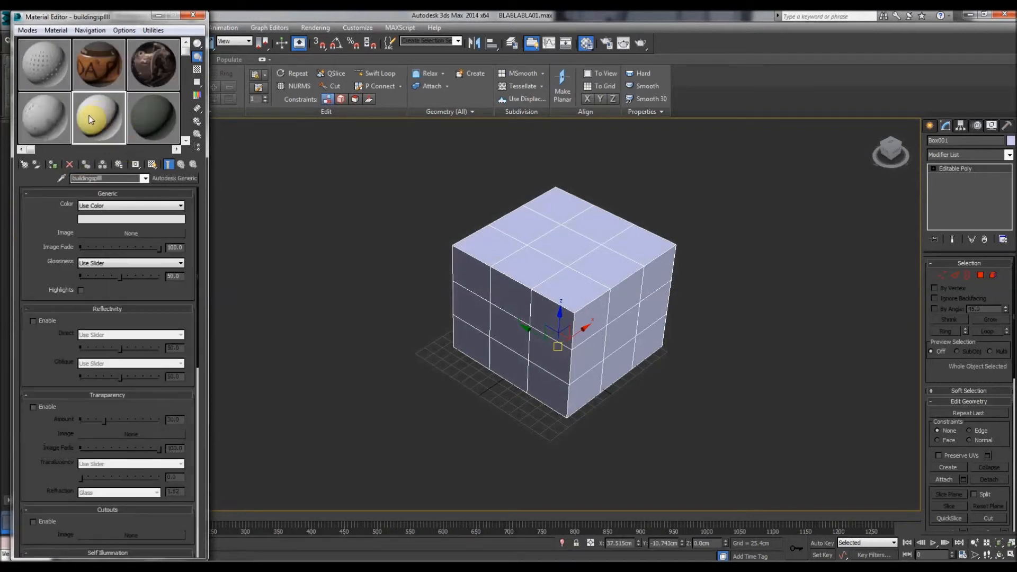
pyautogui.moveTo(128, 91); pyautogui.dragTo(1, 111, button='middle')
pyautogui.moveTo(165, 93); pyautogui.dragTo(142, 78, button='middle')
pyautogui.click(142, 76)
pyautogui.moveTo(145, 55); pyautogui.dragTo(516, 220)
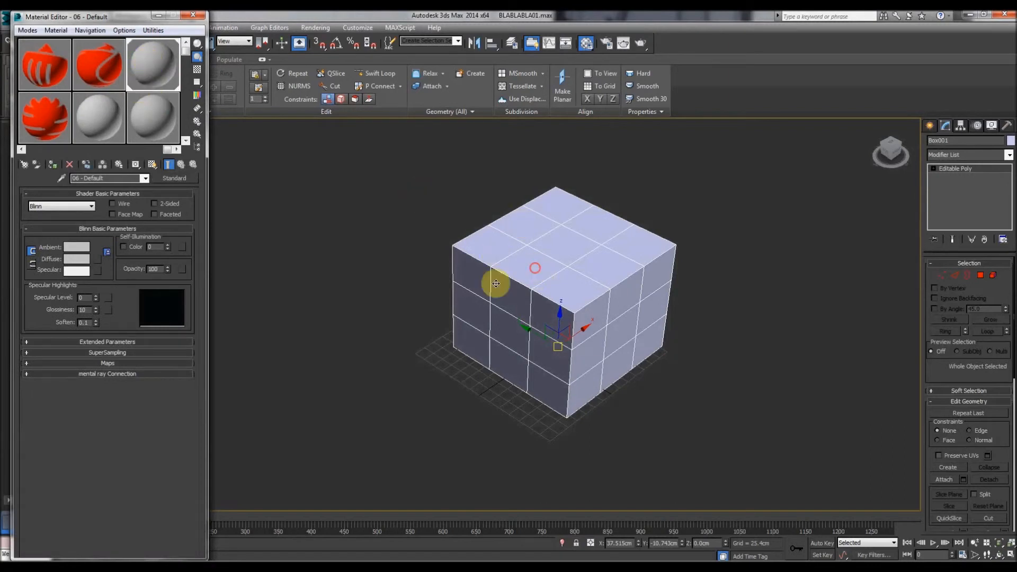
pyautogui.click(329, 292)
pyautogui.moveTo(103, 26); pyautogui.dragTo(91, 411)
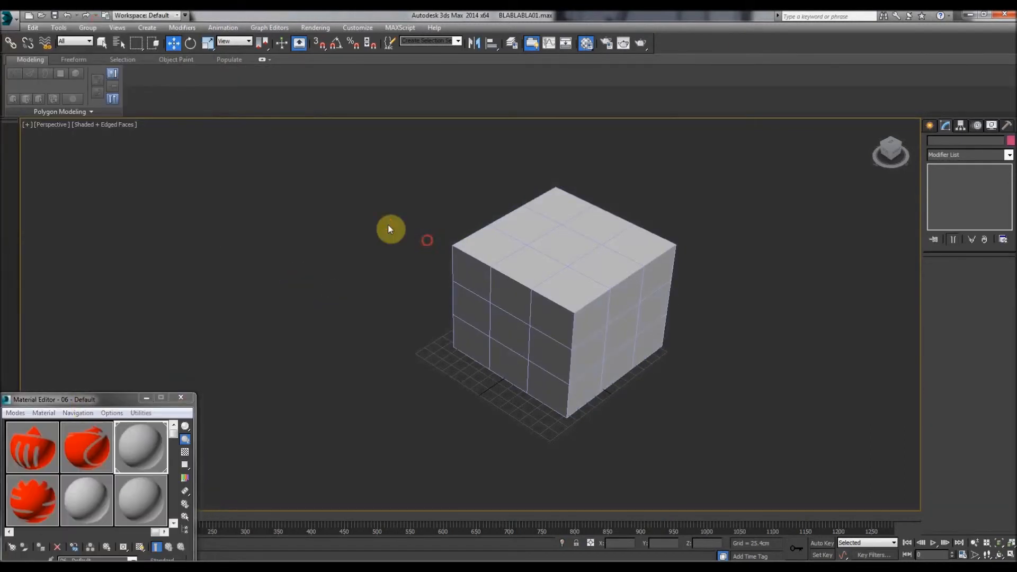
# Step: Move the box with the Move tool to about X -66, Y 99, Z 3 cm
pyautogui.moveTo(518, 467); pyautogui.dragTo(503, 440)
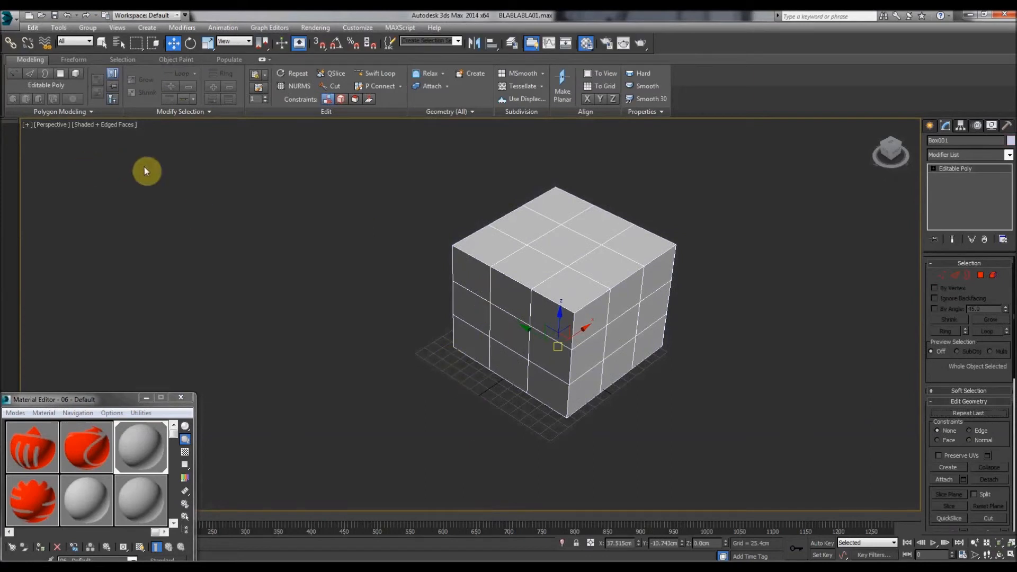
pyautogui.click(198, 259)
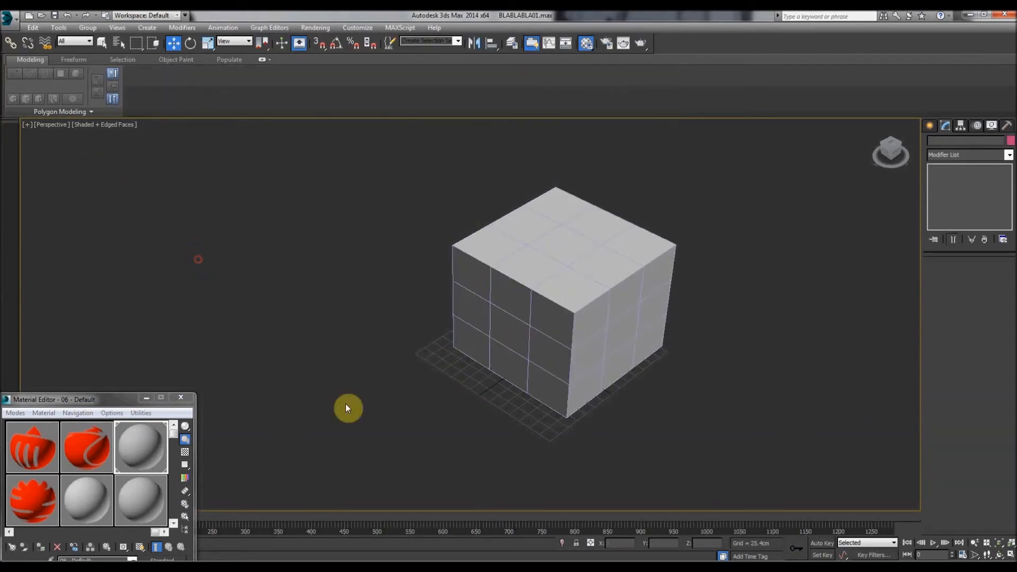
pyautogui.click(173, 46)
pyautogui.click(527, 352)
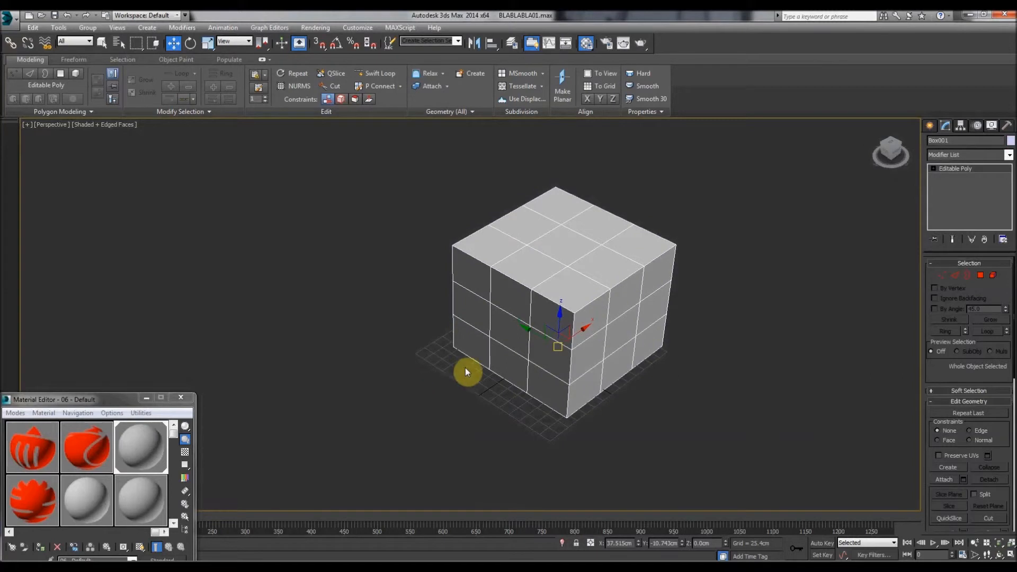
pyautogui.moveTo(549, 341); pyautogui.dragTo(420, 268)
pyautogui.click(372, 401)
pyautogui.click(484, 364)
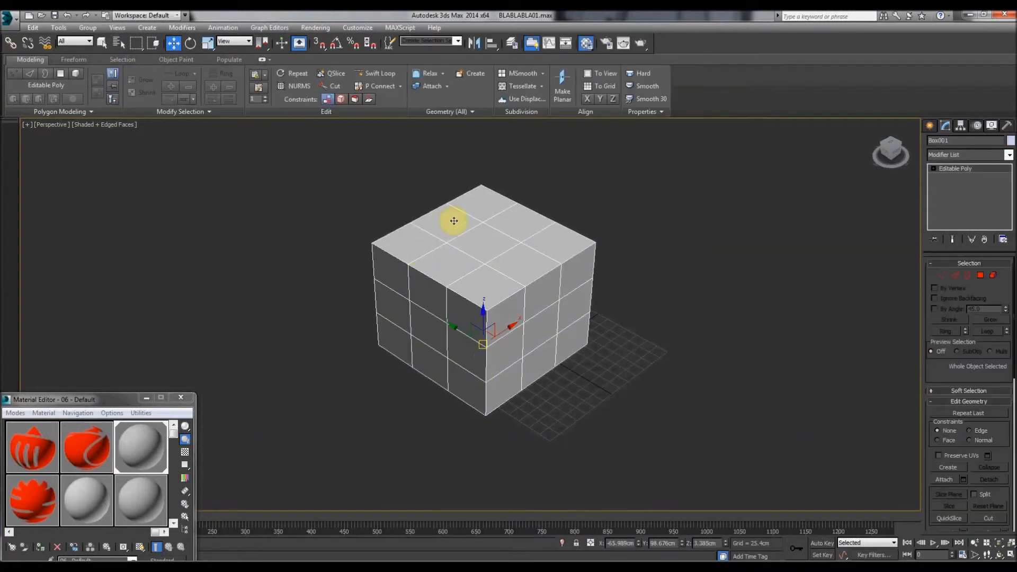
# Step: Reselect the box and move it freely to about X -34, Y 43, Z -18 cm
pyautogui.click(330, 202)
pyautogui.click(454, 249)
pyautogui.moveTo(454, 250)
pyautogui.mouseDown()
pyautogui.moveTo(272, 325)
pyautogui.moveTo(418, 237)
pyautogui.moveTo(454, 234)
pyautogui.moveTo(452, 250)
pyautogui.mouseUp()
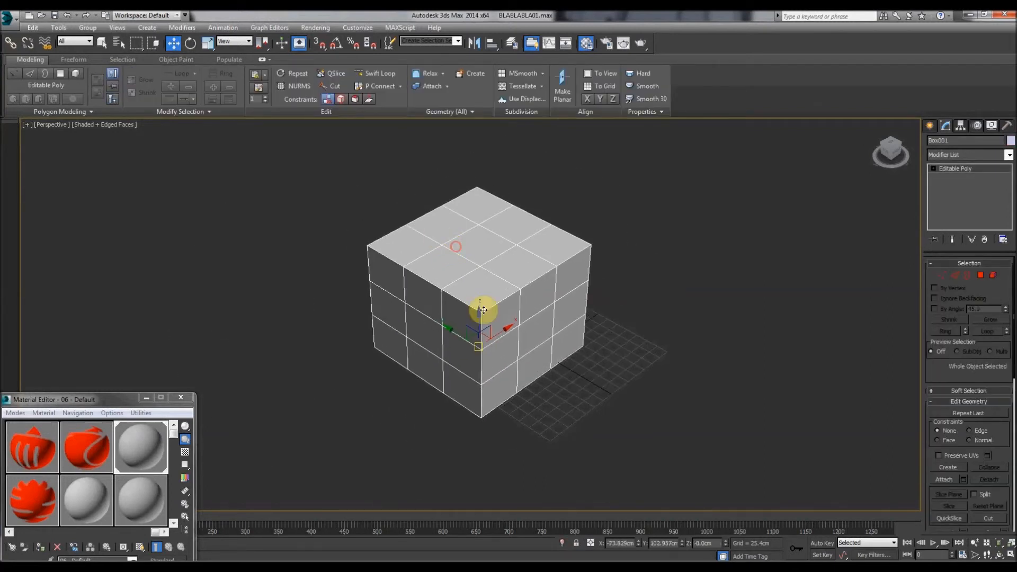
pyautogui.moveTo(478, 347); pyautogui.dragTo(603, 428)
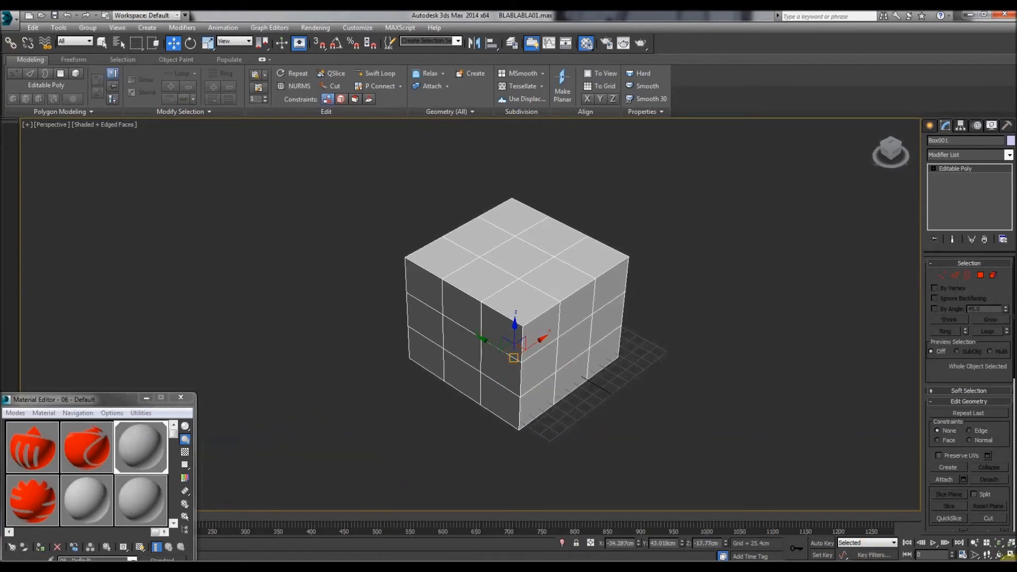
# Step: In the four-viewport layout, lower the box in the Left view to Z about -99 cm, then maximize the Perspective view
pyautogui.hotkey('alt', 'w')
pyautogui.rightClick(479, 322)
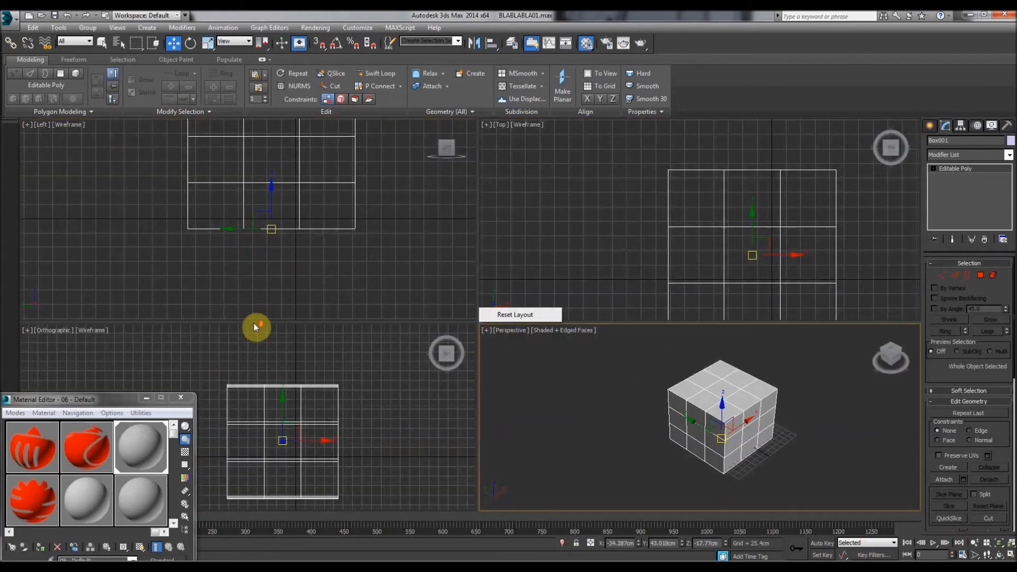
pyautogui.rightClick(292, 262)
pyautogui.moveTo(273, 202); pyautogui.dragTo(277, 247)
pyautogui.rightClick(635, 438)
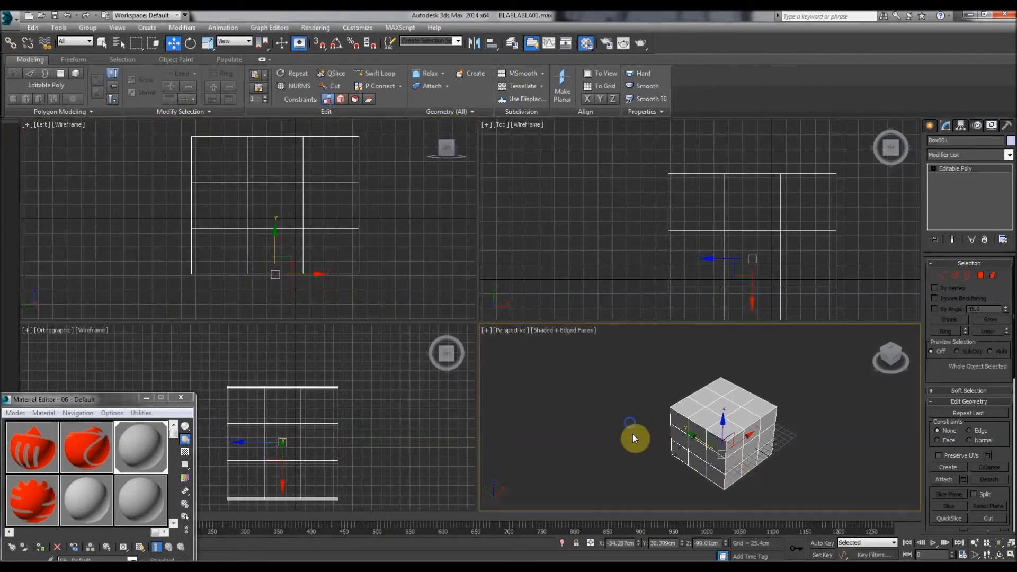
pyautogui.click(1008, 554)
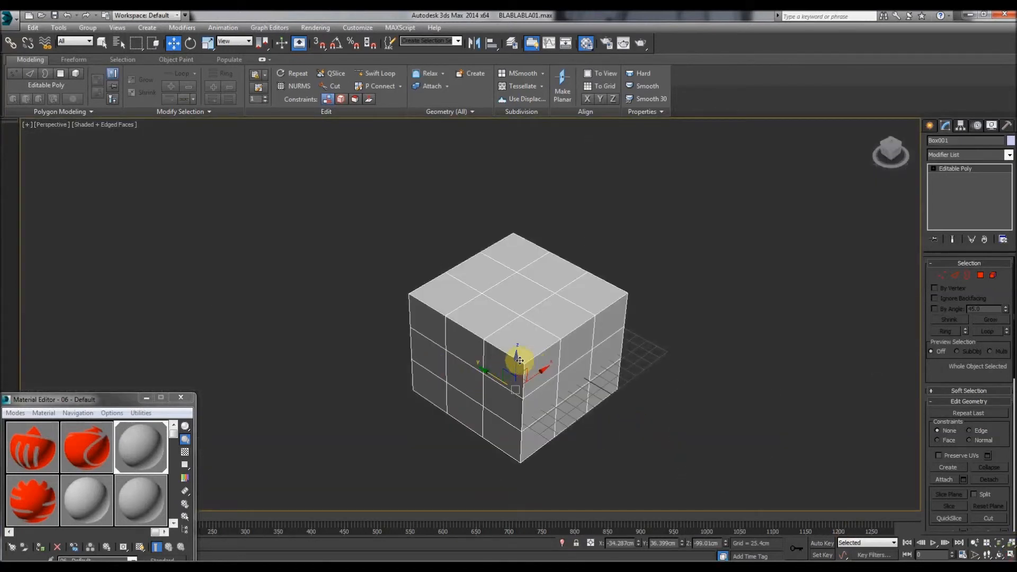
pyautogui.click(204, 291)
pyautogui.click(472, 371)
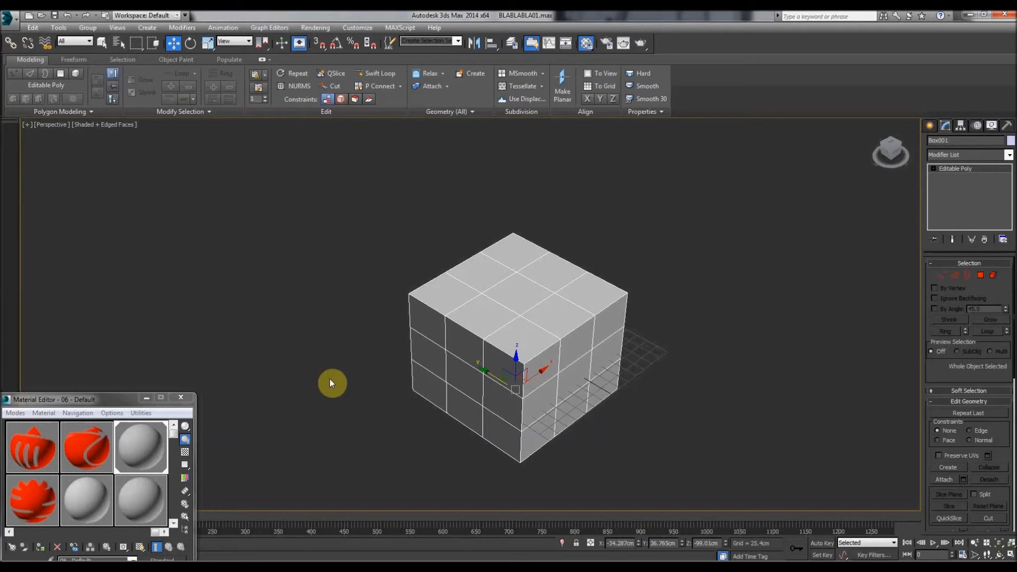
pyautogui.click(422, 452)
pyautogui.click(469, 383)
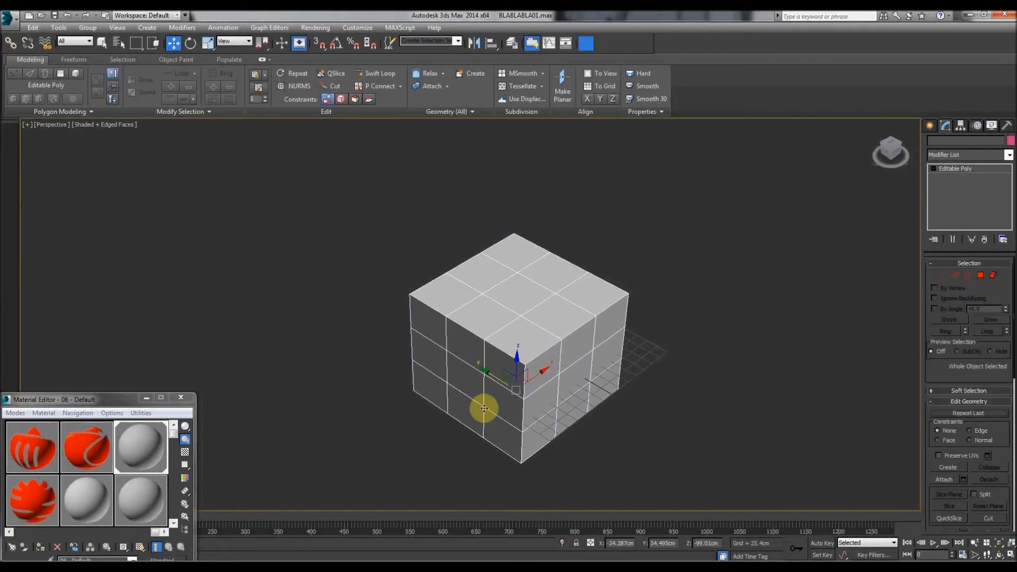
pyautogui.click(389, 477)
pyautogui.click(461, 406)
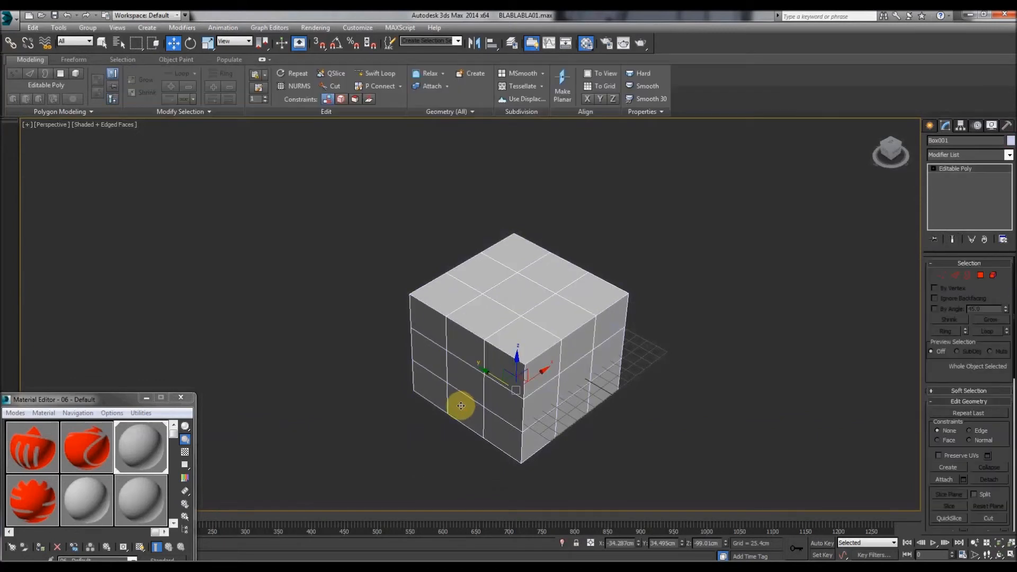
pyautogui.click(239, 498)
pyautogui.click(537, 345)
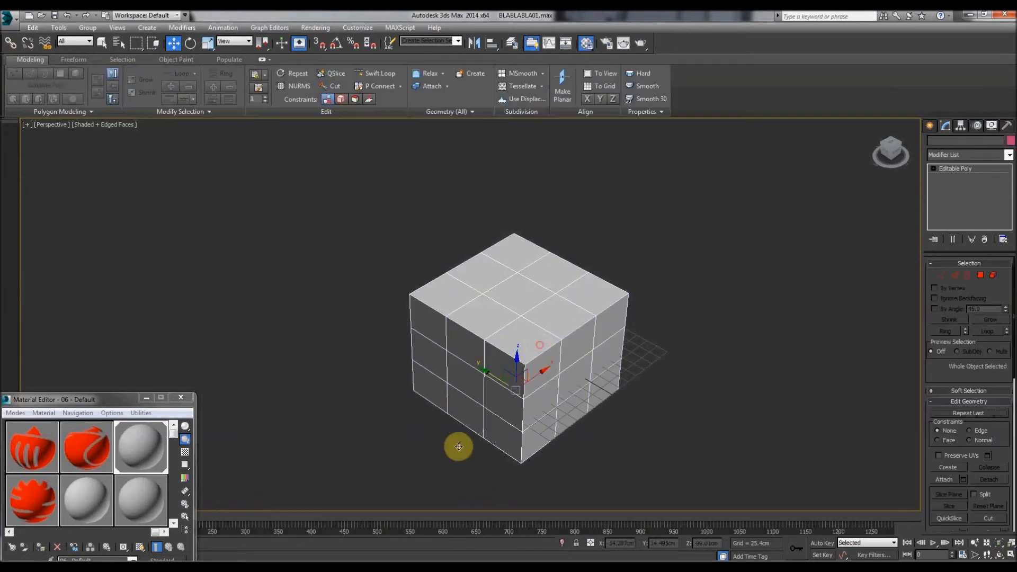
# Step: Move the box freely in the Perspective view to about X 17, Y 115, Z -23 cm
pyautogui.moveTo(443, 347); pyautogui.dragTo(446, 383)
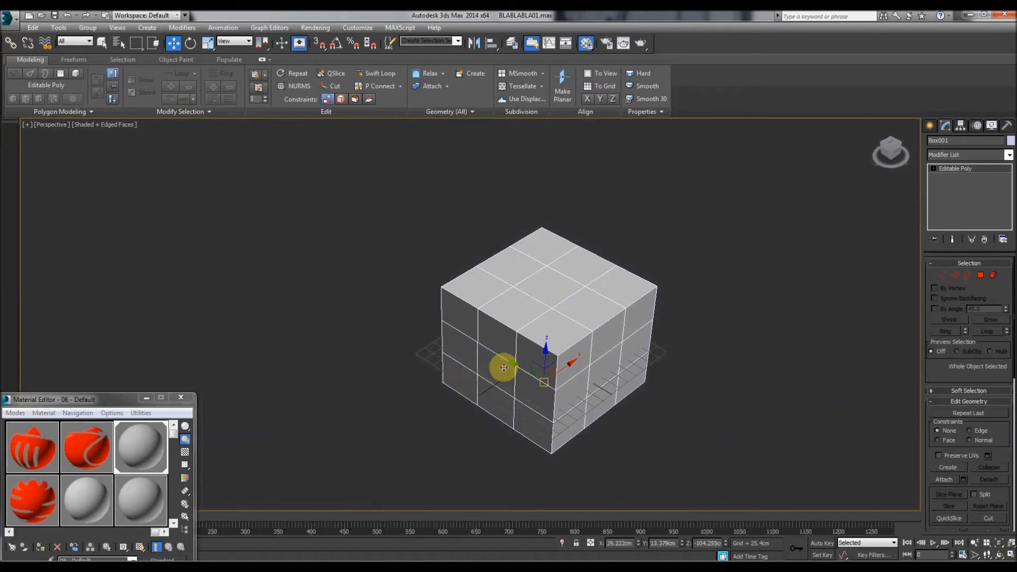
pyautogui.moveTo(516, 365); pyautogui.dragTo(536, 348)
pyautogui.click(348, 459)
pyautogui.click(476, 344)
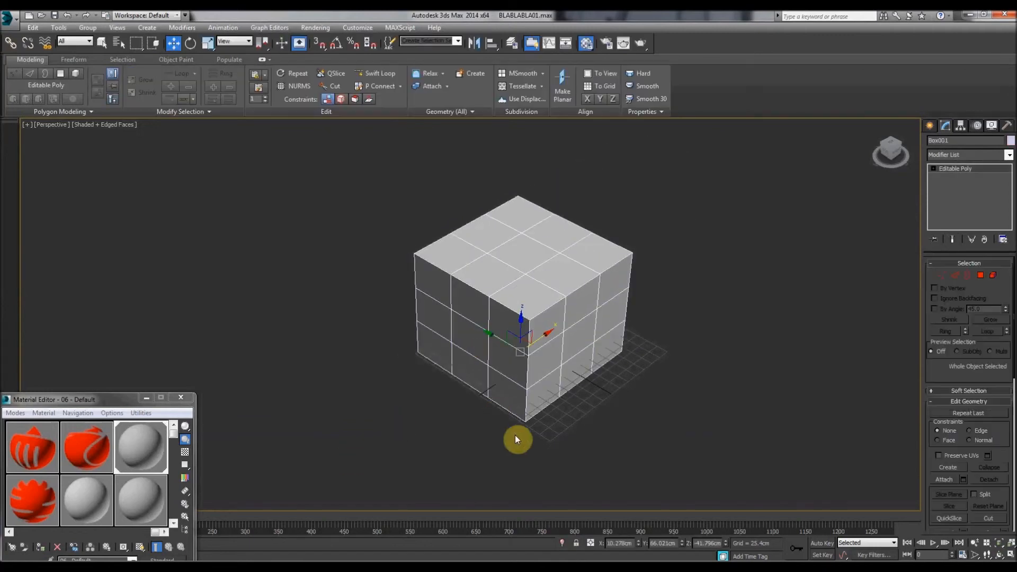
pyautogui.moveTo(520, 356); pyautogui.dragTo(486, 351)
pyautogui.click(354, 346)
pyautogui.click(507, 306)
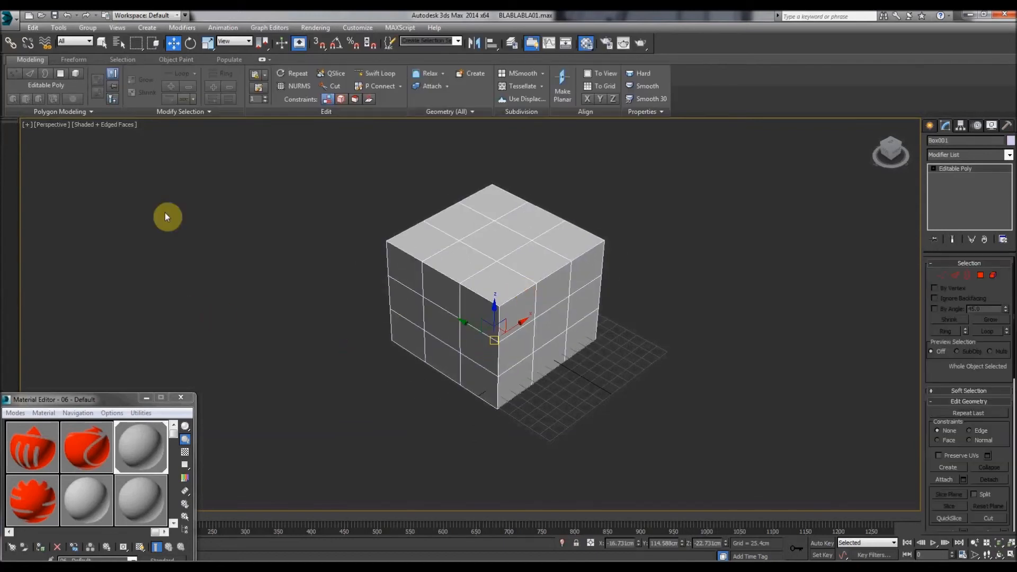
# Step: Try rotating the box freely with the Rotate tool and undo the rotations
pyautogui.click(190, 42)
pyautogui.moveTo(494, 350)
pyautogui.mouseDown()
pyautogui.moveTo(523, 246)
pyautogui.moveTo(424, 381)
pyautogui.moveTo(480, 349)
pyautogui.mouseUp()
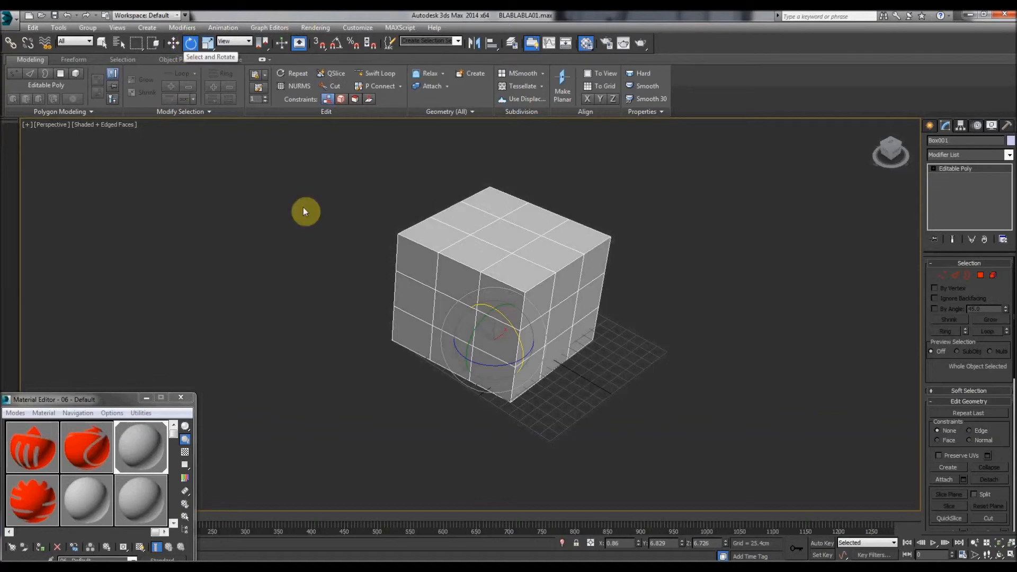
pyautogui.moveTo(503, 345); pyautogui.dragTo(511, 325)
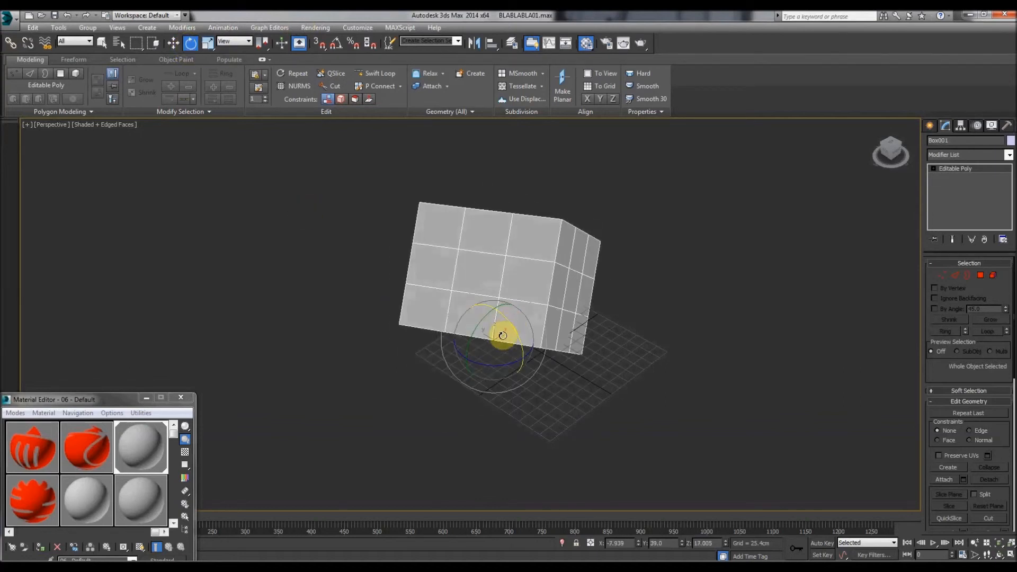
pyautogui.hotkey('ctrl', 'z')
pyautogui.hotkey('ctrl', 'z')
# Step: Try several more rotations of the box around different axes, undo them all and deselect the box
pyautogui.click(266, 201)
pyautogui.click(506, 345)
pyautogui.moveTo(517, 335)
pyautogui.mouseDown()
pyautogui.moveTo(484, 291)
pyautogui.moveTo(538, 371)
pyautogui.moveTo(503, 297)
pyautogui.moveTo(524, 351)
pyautogui.mouseUp()
pyautogui.moveTo(476, 324); pyautogui.dragTo(495, 285)
pyautogui.moveTo(515, 330); pyautogui.dragTo(457, 329)
pyautogui.hotkey('ctrl', 'z')
pyautogui.hotkey('ctrl', 'z')
pyautogui.hotkey('ctrl', 'z')
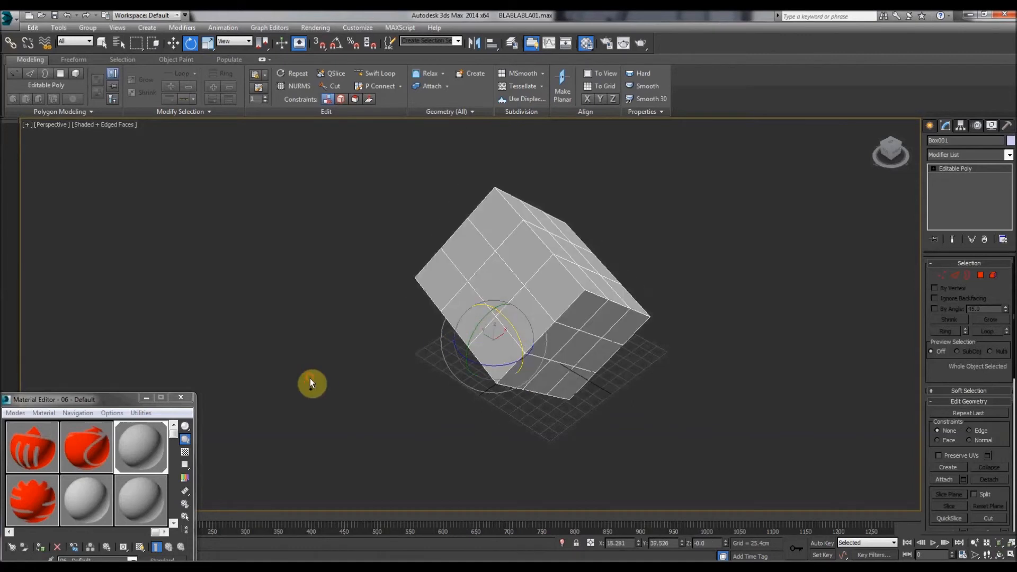
pyautogui.click(222, 286)
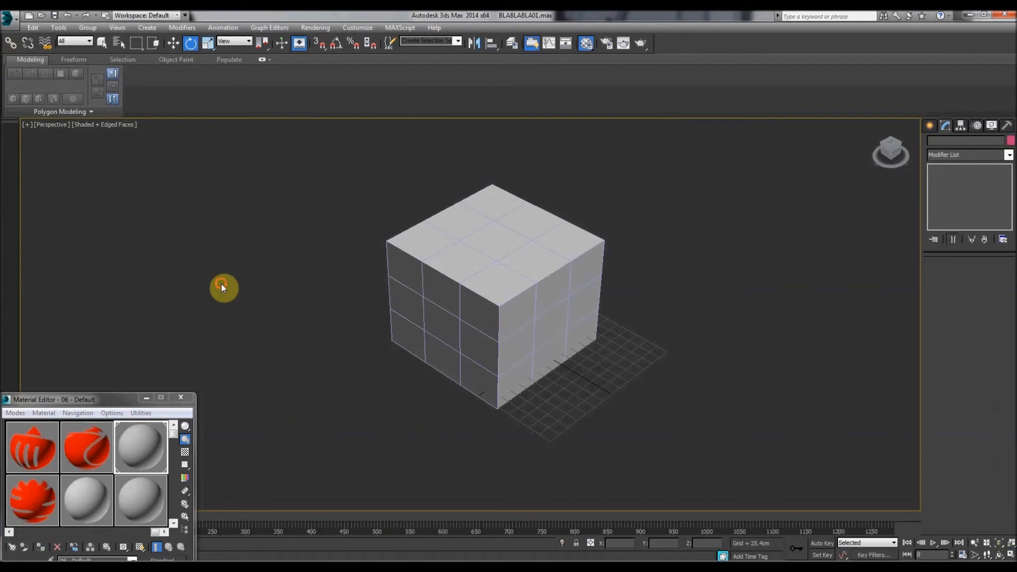
# Step: Scale the selected box with the Scale tool into a slightly flatter shape, then deselect it
pyautogui.click(438, 220)
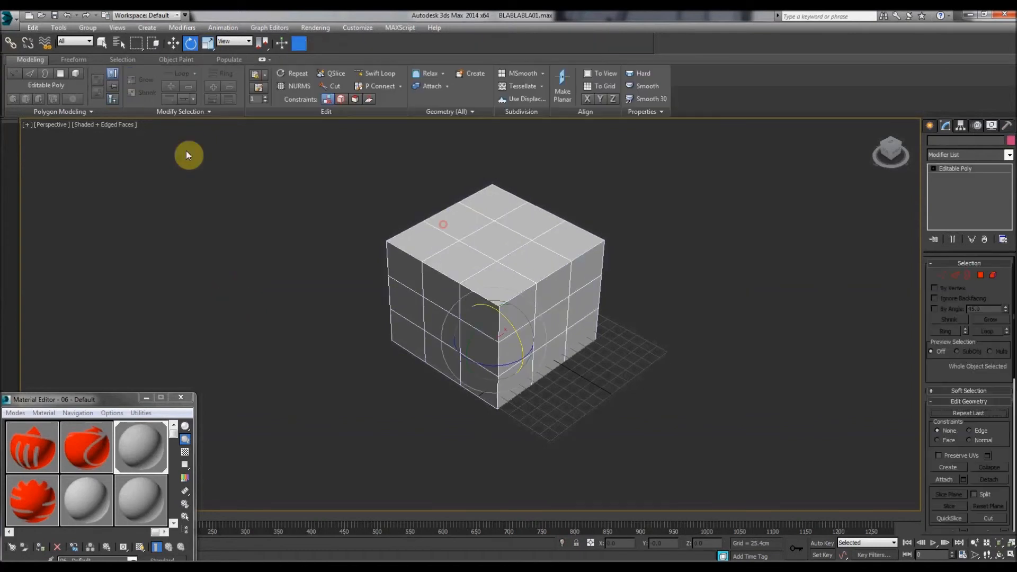
pyautogui.click(206, 43)
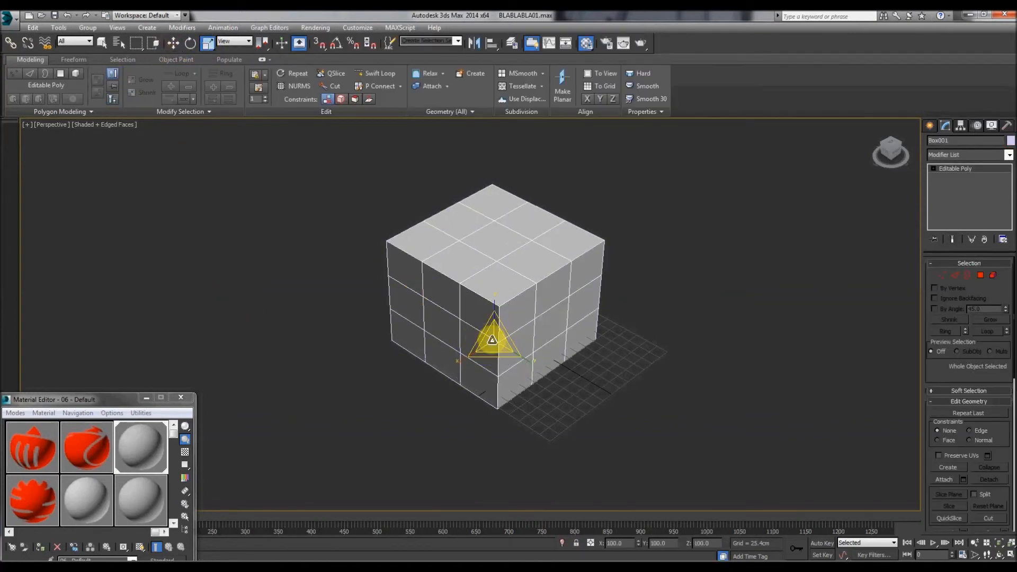
pyautogui.moveTo(496, 343)
pyautogui.mouseDown()
pyautogui.moveTo(518, 227)
pyautogui.moveTo(498, 427)
pyautogui.moveTo(477, 288)
pyautogui.moveTo(485, 363)
pyautogui.moveTo(488, 338)
pyautogui.mouseUp()
pyautogui.moveTo(468, 289); pyautogui.dragTo(481, 268)
pyautogui.moveTo(443, 386); pyautogui.dragTo(570, 374)
pyautogui.scroll(-3, 456, 299)
pyautogui.moveTo(455, 300); pyautogui.dragTo(461, 382, button='middle')
pyautogui.scroll(-3, 460, 382)
pyautogui.moveTo(443, 319); pyautogui.dragTo(430, 245, button='middle')
pyautogui.click(335, 290)
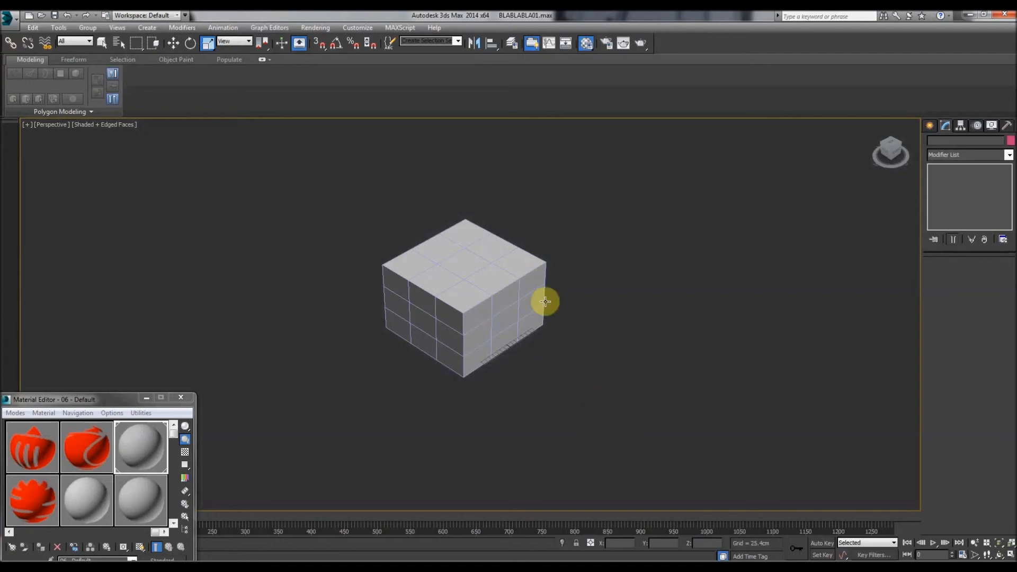
# Step: Create a Target camera in front of the box's right side, with its target close to the box
pyautogui.click(931, 126)
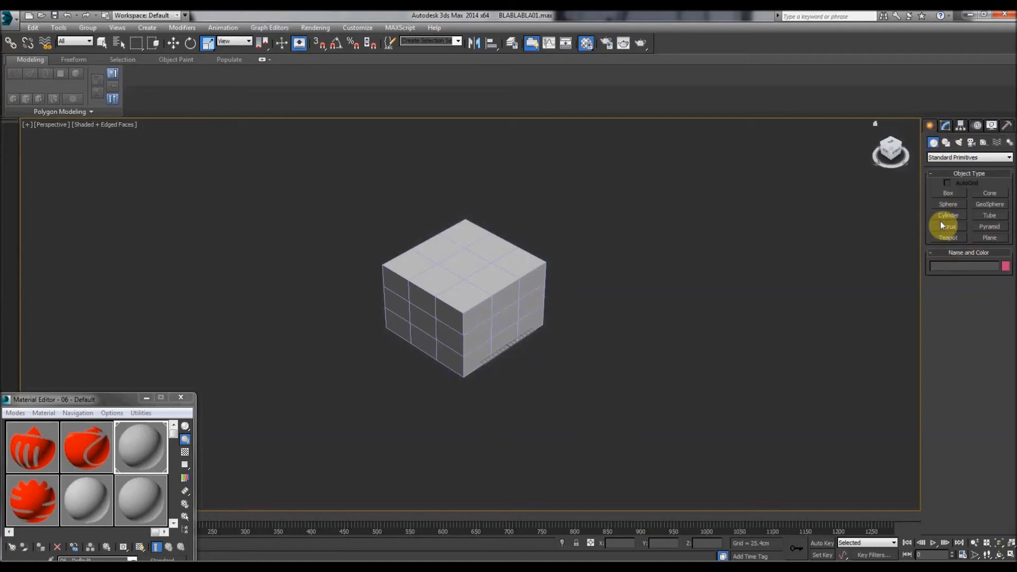
pyautogui.click(971, 143)
pyautogui.click(949, 193)
pyautogui.moveTo(781, 390); pyautogui.dragTo(563, 327)
pyautogui.rightClick(479, 405)
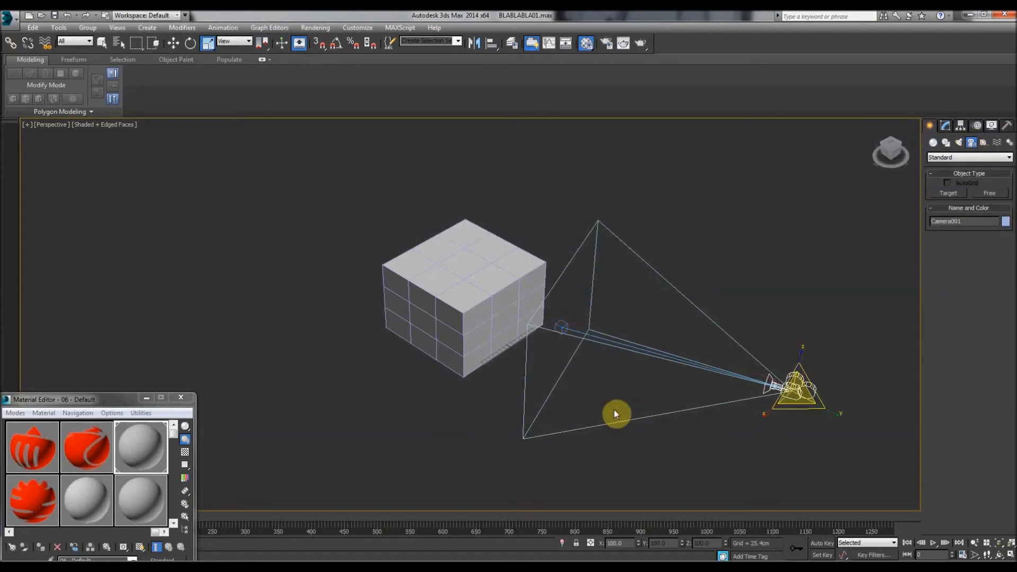
# Step: Switch the viewport to Camera001 and reposition the camera for a close-up of the box
pyautogui.click(44, 125)
pyautogui.moveTo(157, 135)
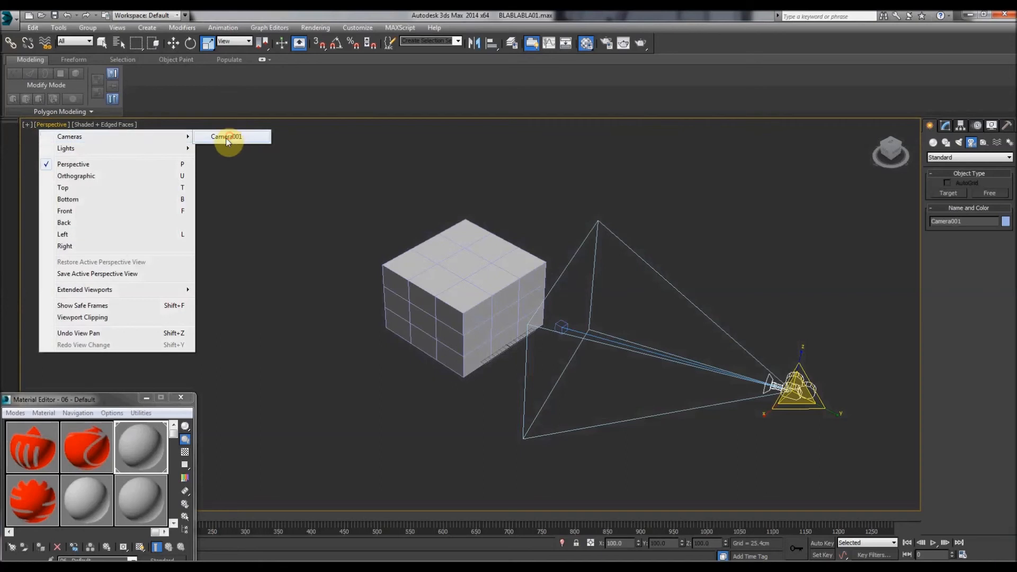
pyautogui.click(227, 136)
pyautogui.moveTo(362, 356); pyautogui.dragTo(418, 407, button='middle')
pyautogui.click(1000, 556)
pyautogui.moveTo(544, 337); pyautogui.dragTo(542, 352)
pyautogui.moveTo(488, 319); pyautogui.dragTo(601, 546, button='middle')
pyautogui.moveTo(450, 322); pyautogui.dragTo(586, 352)
pyautogui.moveTo(586, 352); pyautogui.dragTo(689, 375, button='middle')
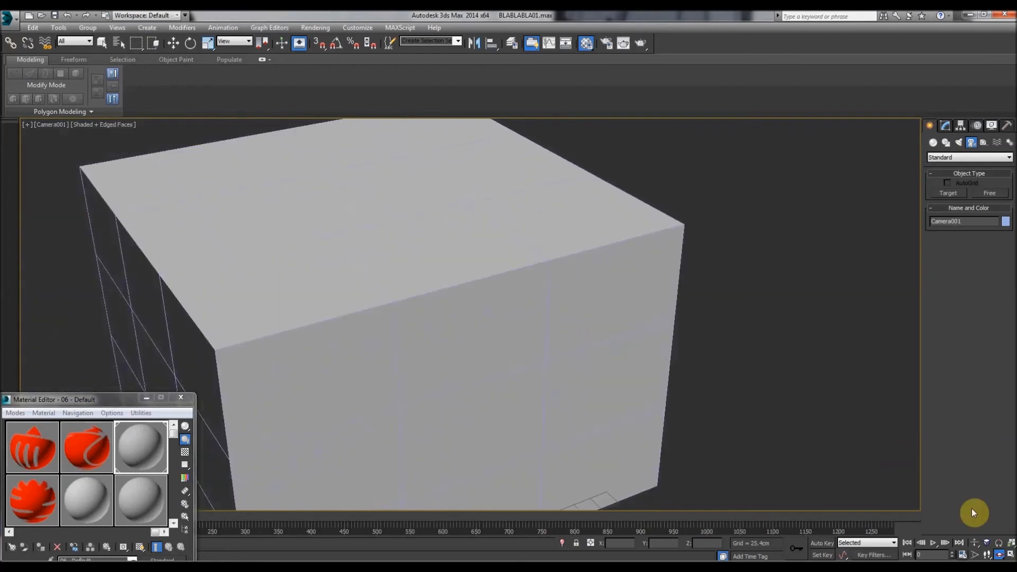
# Step: Restore the four-viewport layout and create a photometric Target Light in the Left view, below and outside the box, with its target about 346 cm away inside the box
pyautogui.click(1011, 555)
pyautogui.click(959, 144)
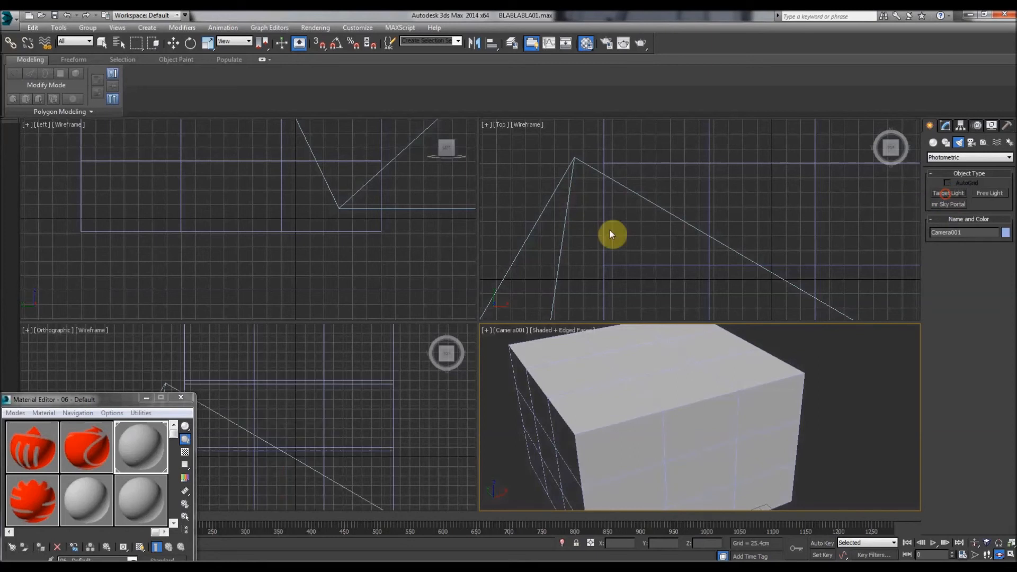
pyautogui.click(481, 321)
pyautogui.moveTo(401, 294); pyautogui.dragTo(240, 186)
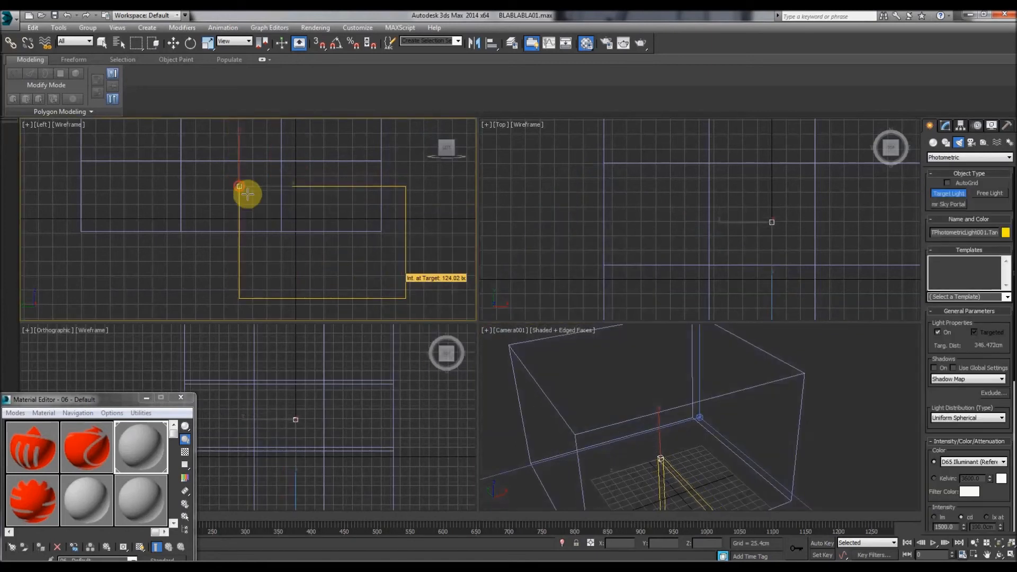
pyautogui.scroll(-2, 362, 218)
pyautogui.moveTo(701, 401); pyautogui.dragTo(650, 369, button='middle')
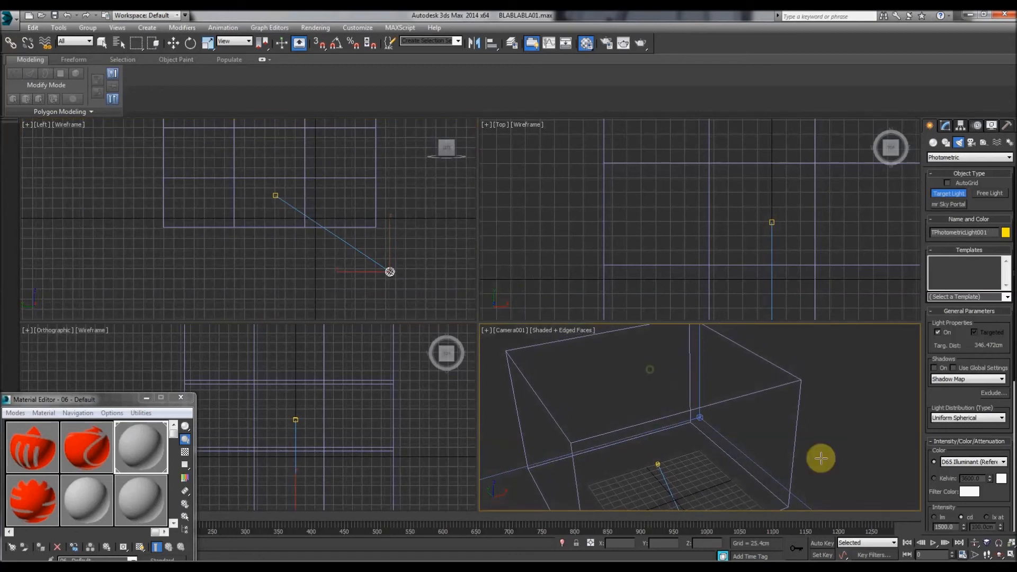
# Step: Switch the Camera001 viewport back to Perspective and frame the whole box together with the camera
pyautogui.click(999, 555)
pyautogui.moveTo(636, 391)
pyautogui.mouseDown()
pyautogui.moveTo(685, 413)
pyautogui.moveTo(849, 427)
pyautogui.moveTo(742, 415)
pyautogui.mouseUp()
pyautogui.moveTo(293, 240); pyautogui.dragTo(333, 264)
pyautogui.rightClick(340, 315)
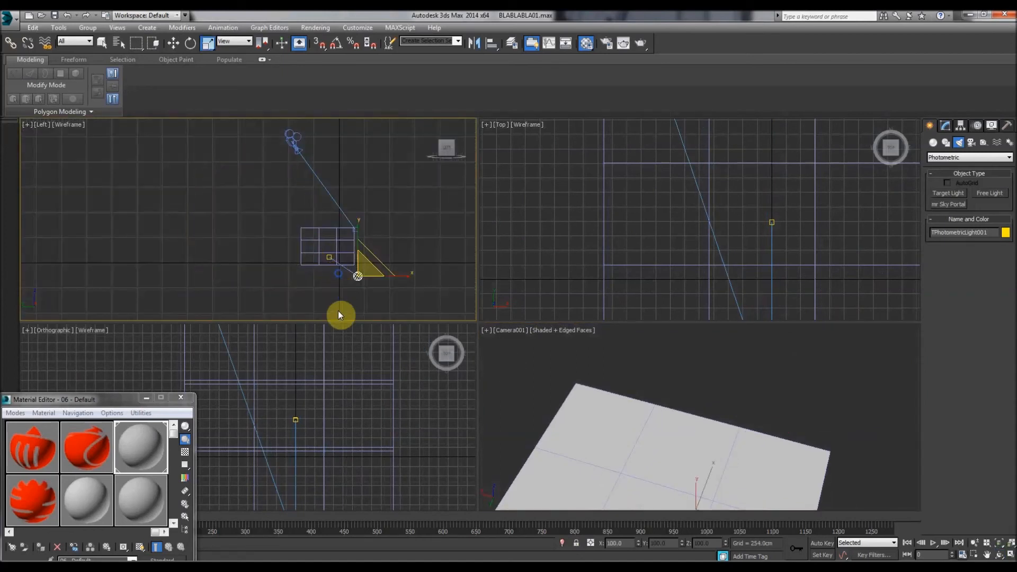
pyautogui.click(567, 364)
pyautogui.click(746, 411)
pyautogui.press('p')
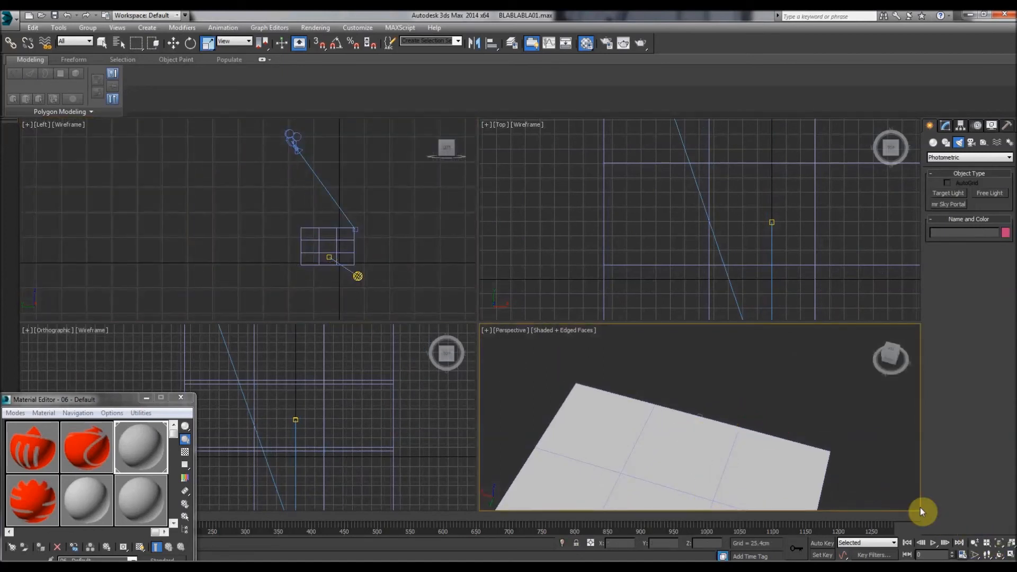
pyautogui.moveTo(768, 406); pyautogui.dragTo(777, 529)
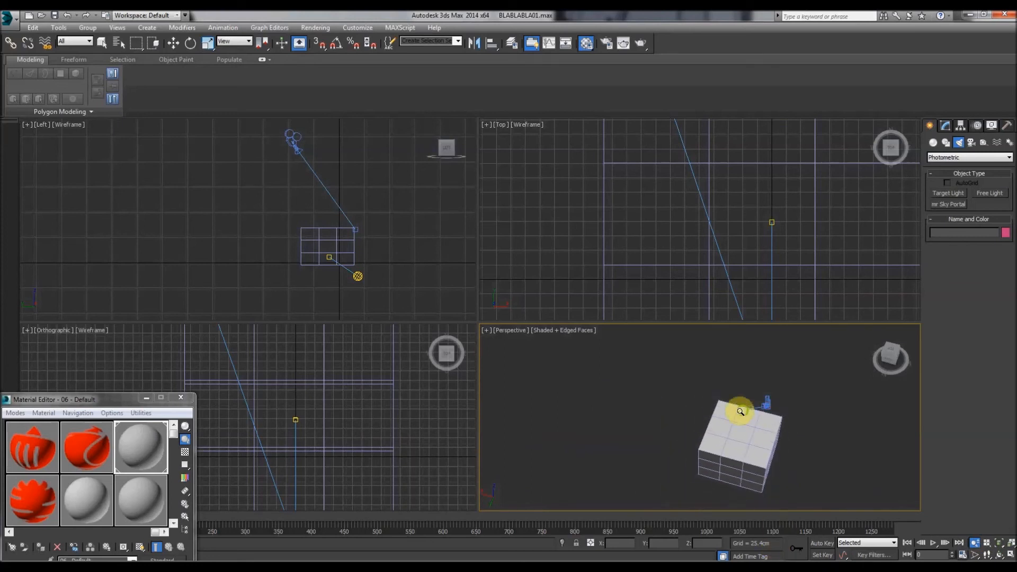
pyautogui.moveTo(736, 404); pyautogui.dragTo(580, 364)
# Step: Move the target light up and away from the box to about X -971, Y -188, Z 725 cm, and deselect it
pyautogui.rightClick(383, 258)
pyautogui.click(353, 275)
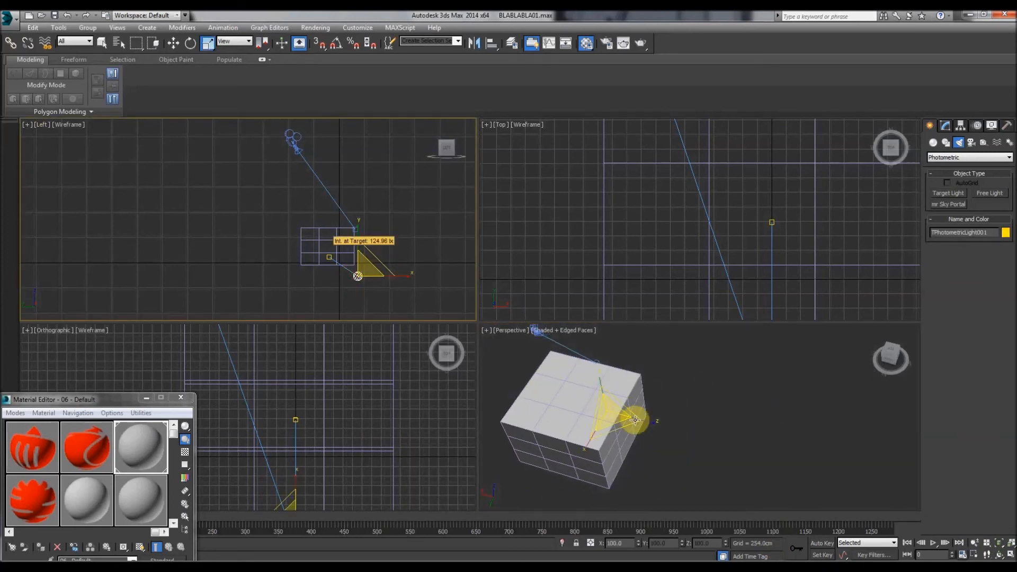
pyautogui.rightClick(561, 420)
pyautogui.rightClick(624, 420)
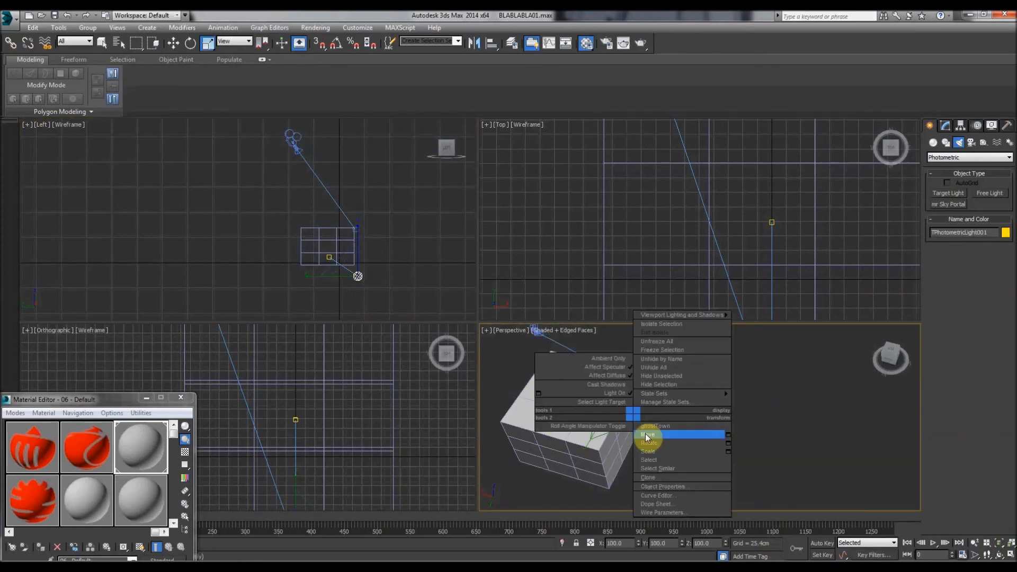
pyautogui.click(645, 433)
pyautogui.moveTo(576, 405); pyautogui.dragTo(725, 320)
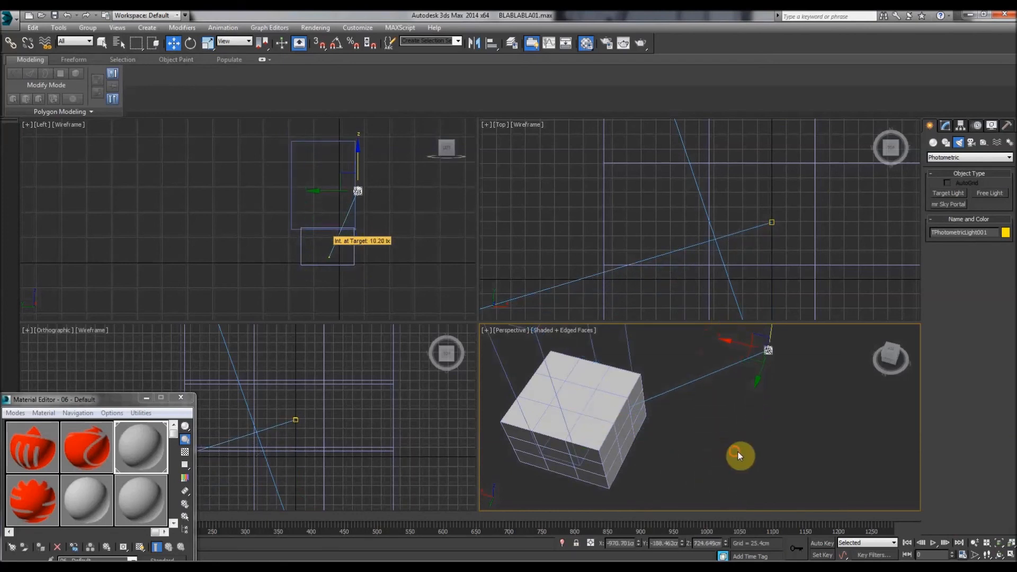
pyautogui.click(738, 454)
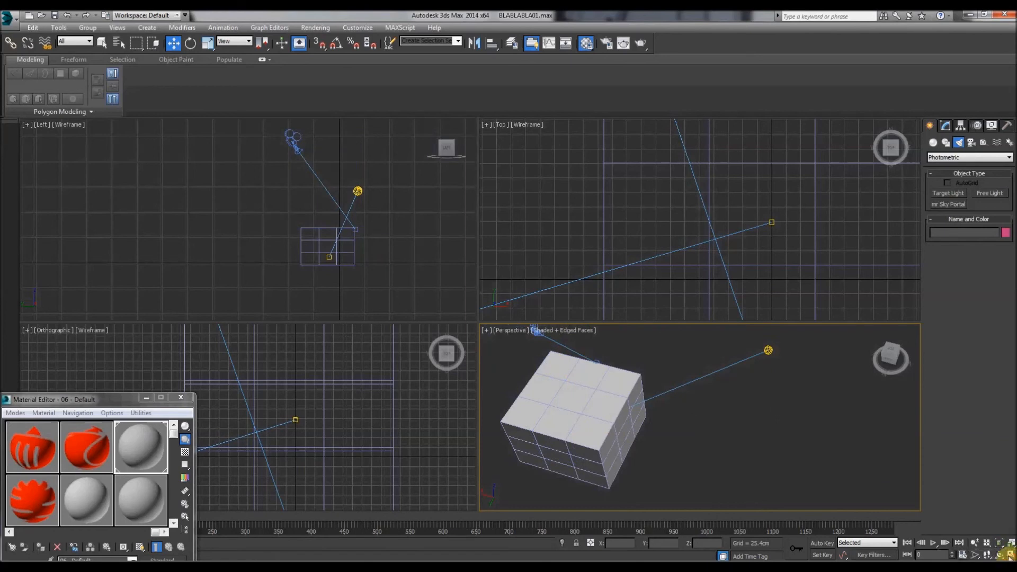
# Step: Maximize the Perspective viewport and examine the box, camera and light from several angles
pyautogui.keyDown('alt'); pyautogui.moveTo(580, 327); pyautogui.dragTo(637, 357, button='middle'); pyautogui.keyUp('alt')
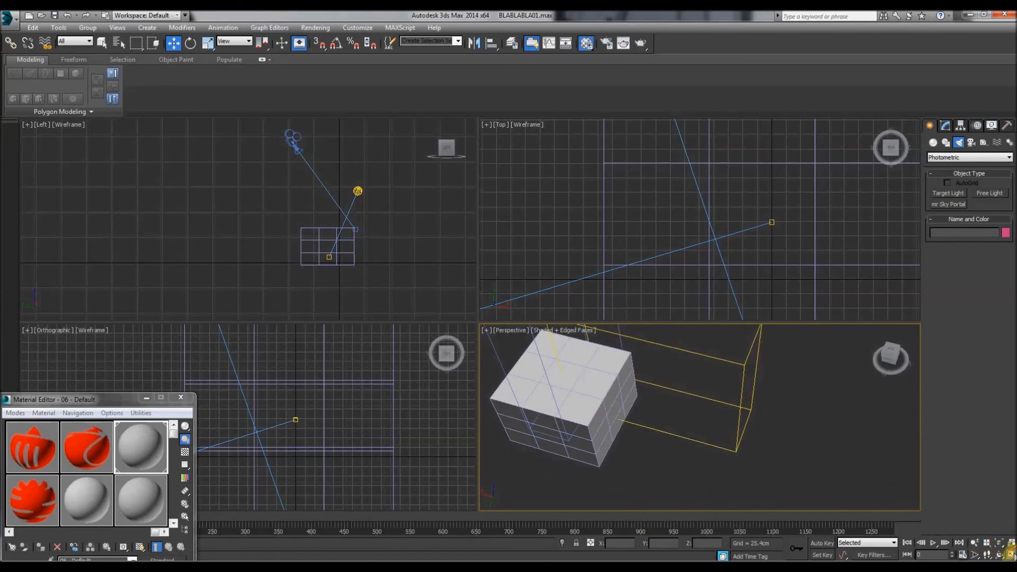
pyautogui.click(1010, 555)
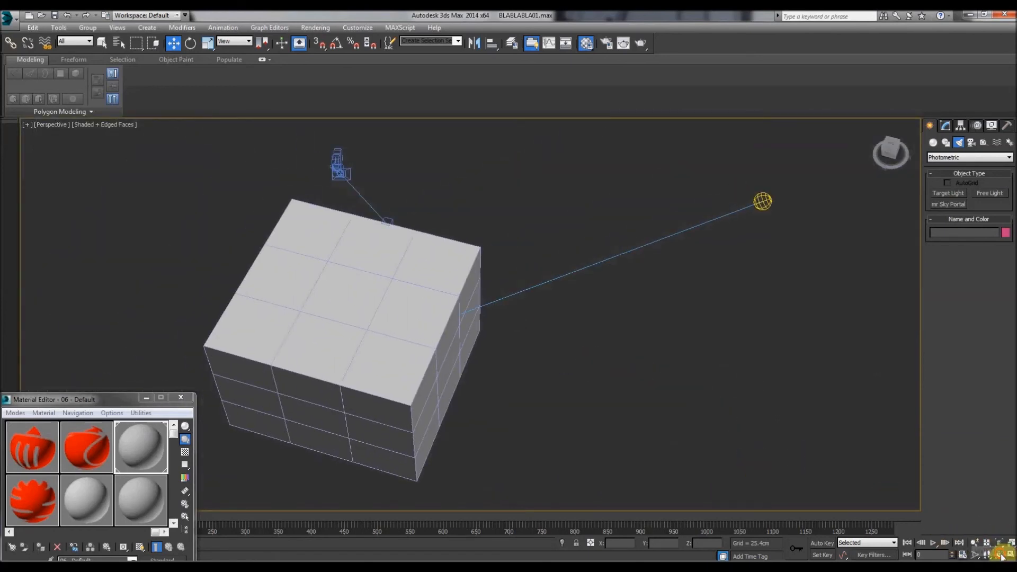
pyautogui.click(999, 555)
pyautogui.moveTo(620, 399); pyautogui.dragTo(416, 327)
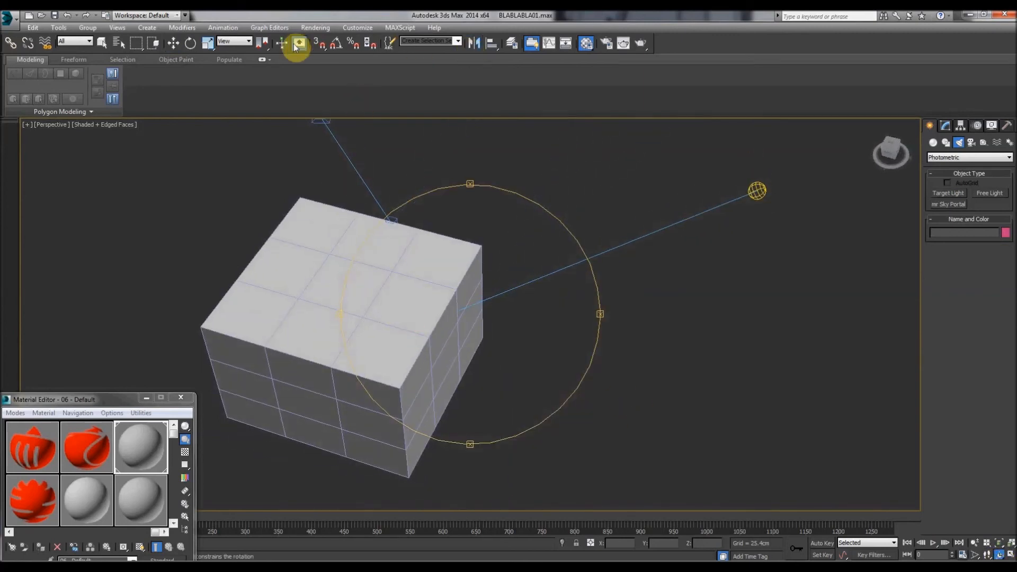
pyautogui.click(432, 28)
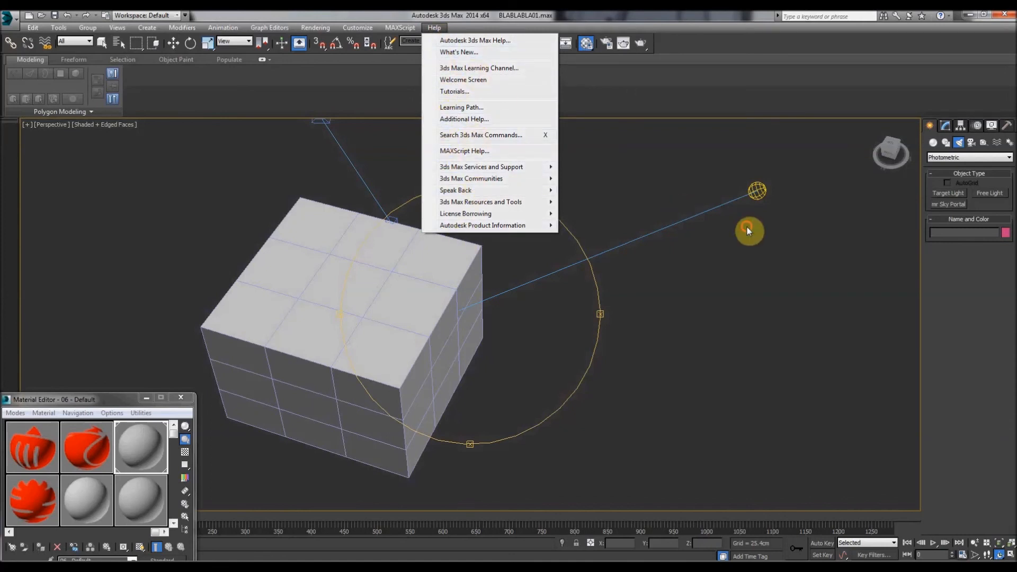
pyautogui.click(615, 272)
pyautogui.moveTo(438, 278); pyautogui.dragTo(459, 300)
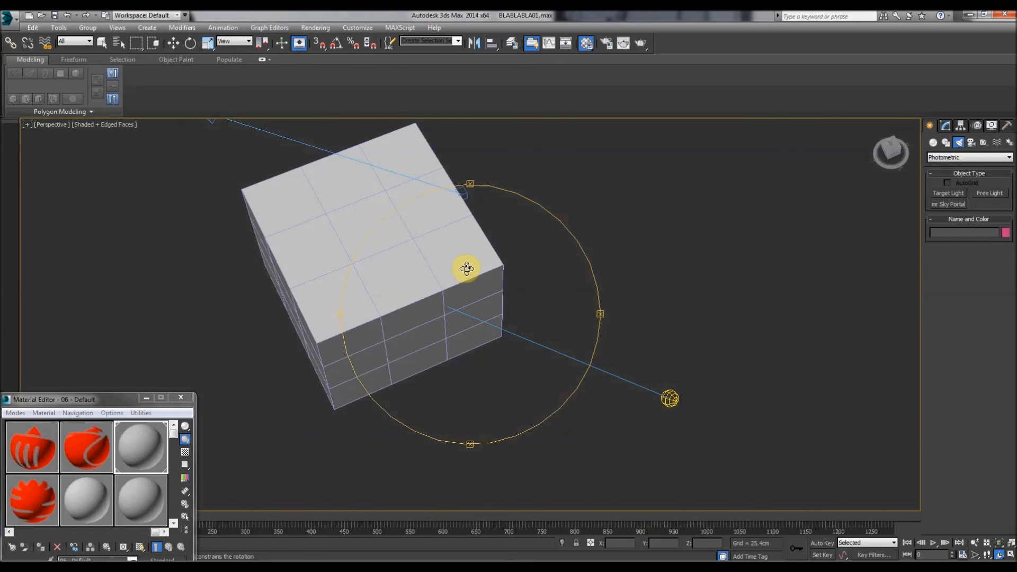
pyautogui.moveTo(460, 266); pyautogui.dragTo(292, 341)
pyautogui.rightClick(281, 300)
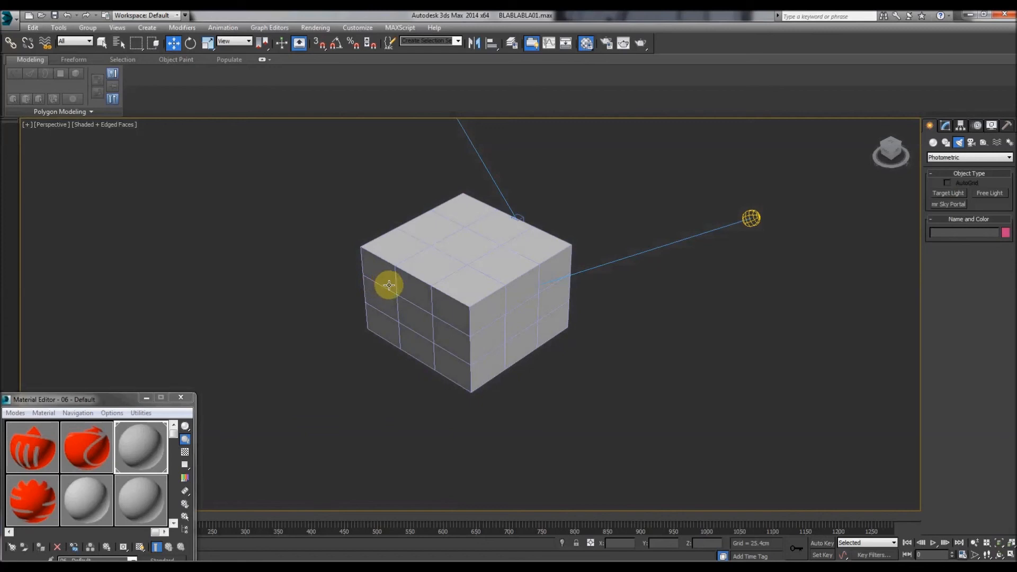
pyautogui.moveTo(366, 253); pyautogui.dragTo(329, 281, button='middle')
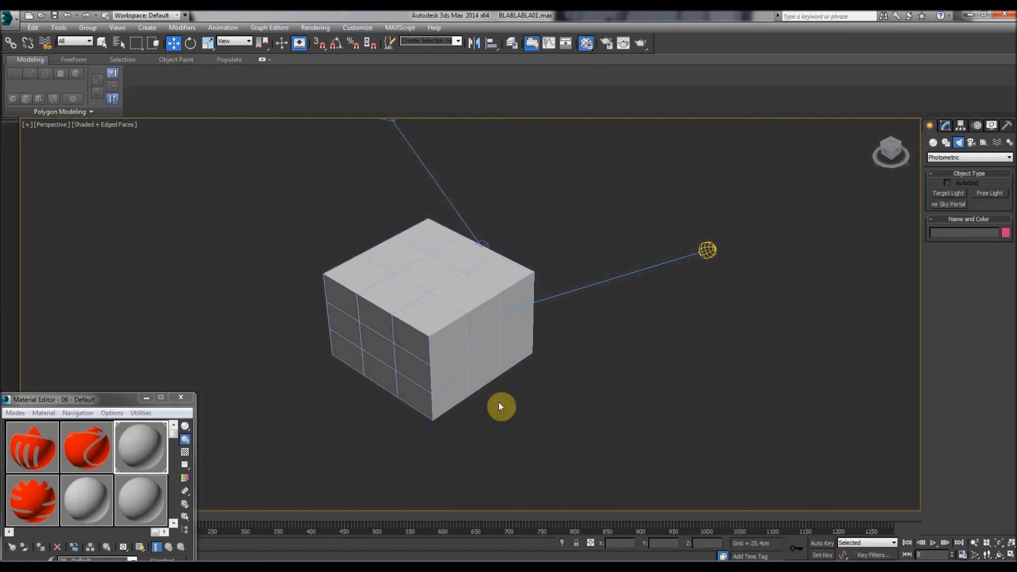
# Step: Move the Material Editor window mostly off screen to clear the viewport, and select and deselect the box
pyautogui.moveTo(113, 390); pyautogui.dragTo(53, 503)
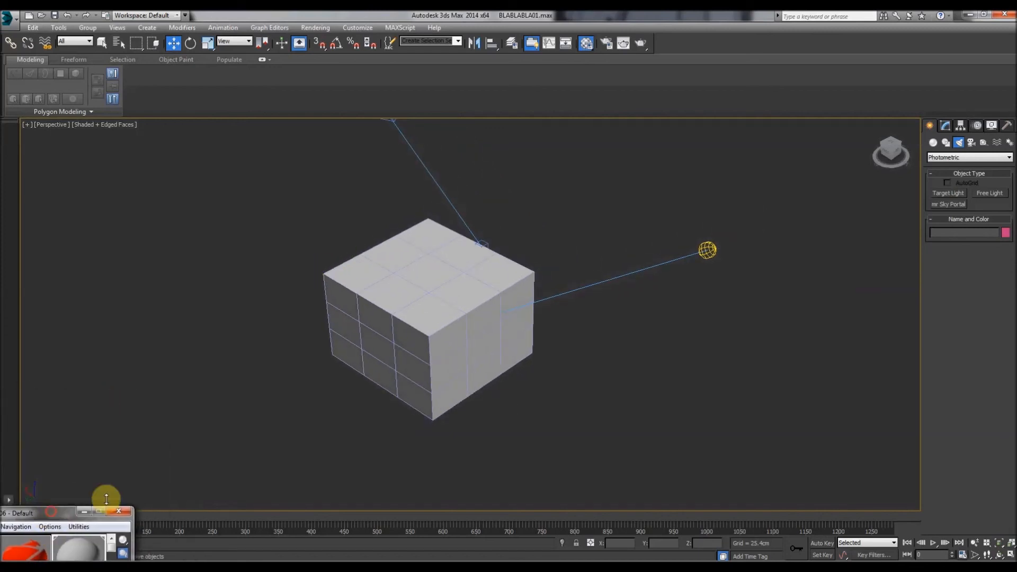
pyautogui.moveTo(414, 335); pyautogui.dragTo(408, 367, button='middle')
pyautogui.click(397, 346)
pyautogui.click(227, 427)
pyautogui.click(357, 393)
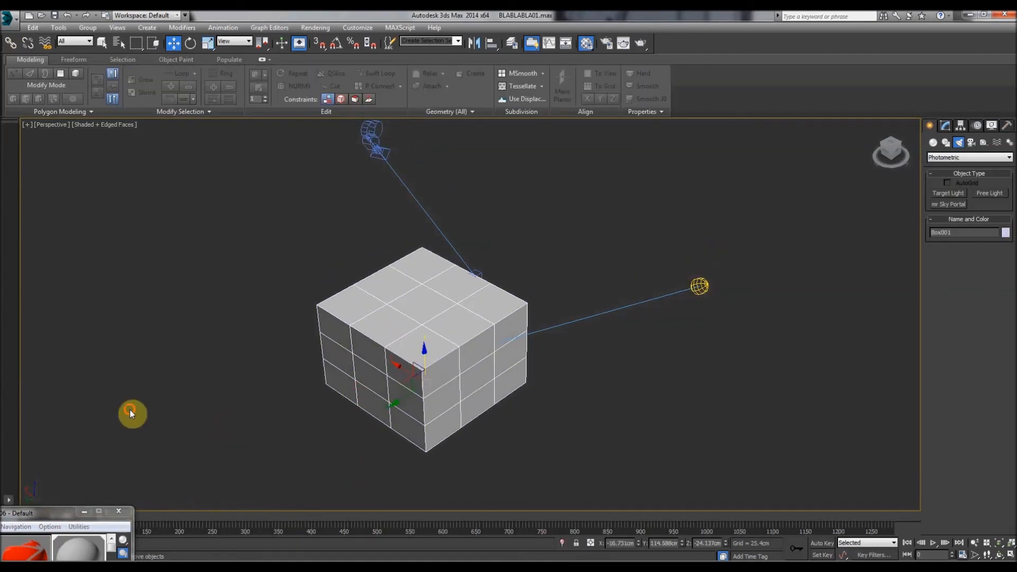
pyautogui.click(132, 413)
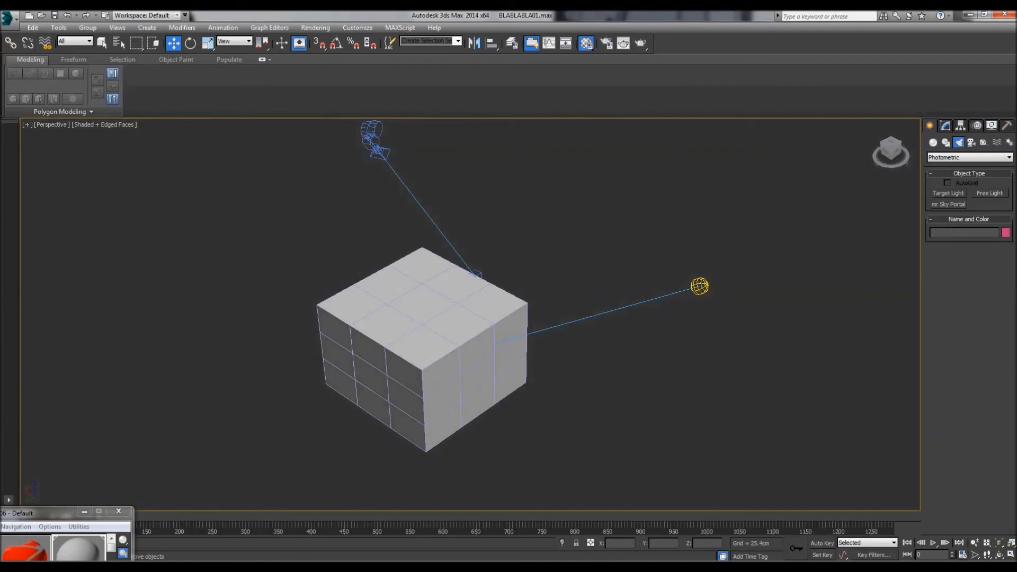